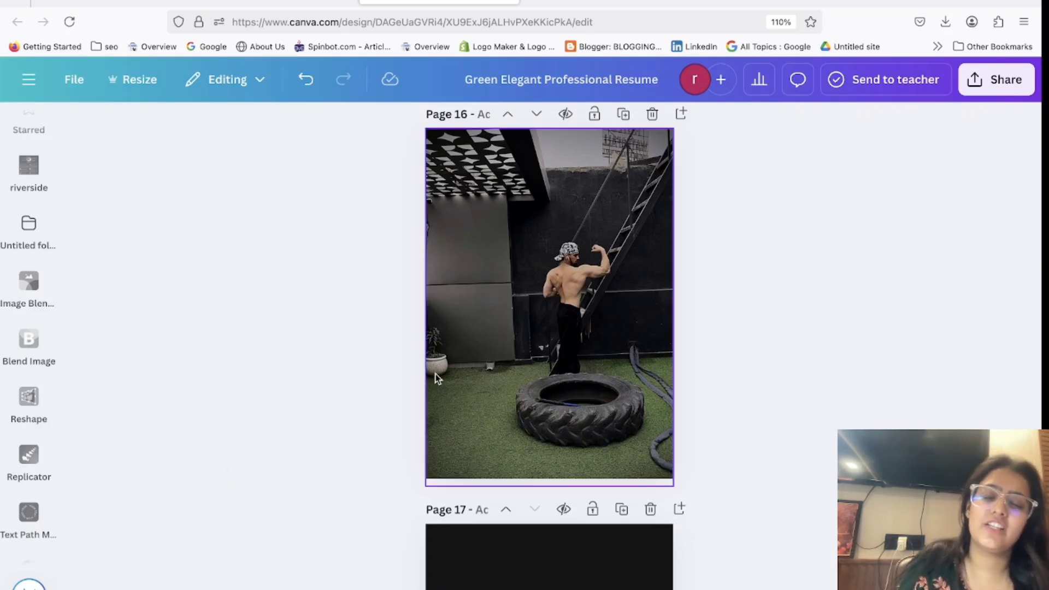
# Step: Darken only the background of the gym photo on page 16 by setting its brightness to -70
pyautogui.click(471, 344)
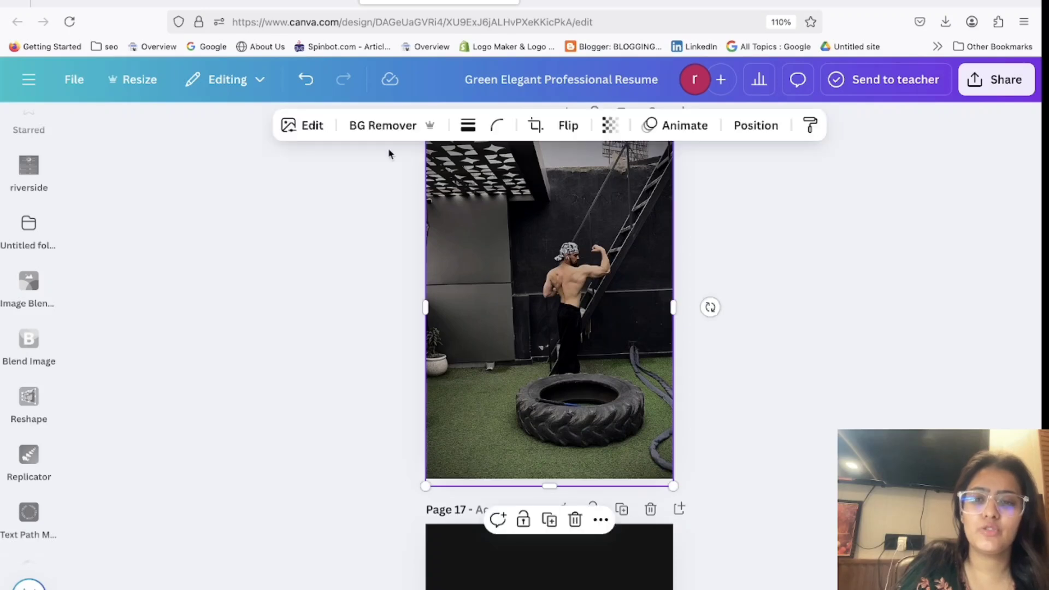
pyautogui.click(305, 125)
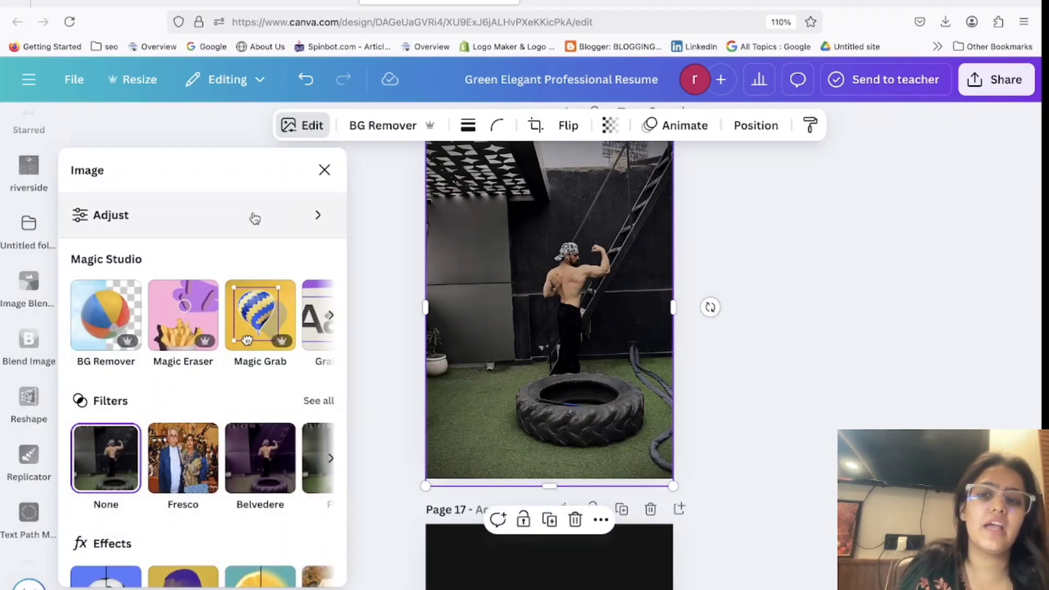
pyautogui.click(255, 218)
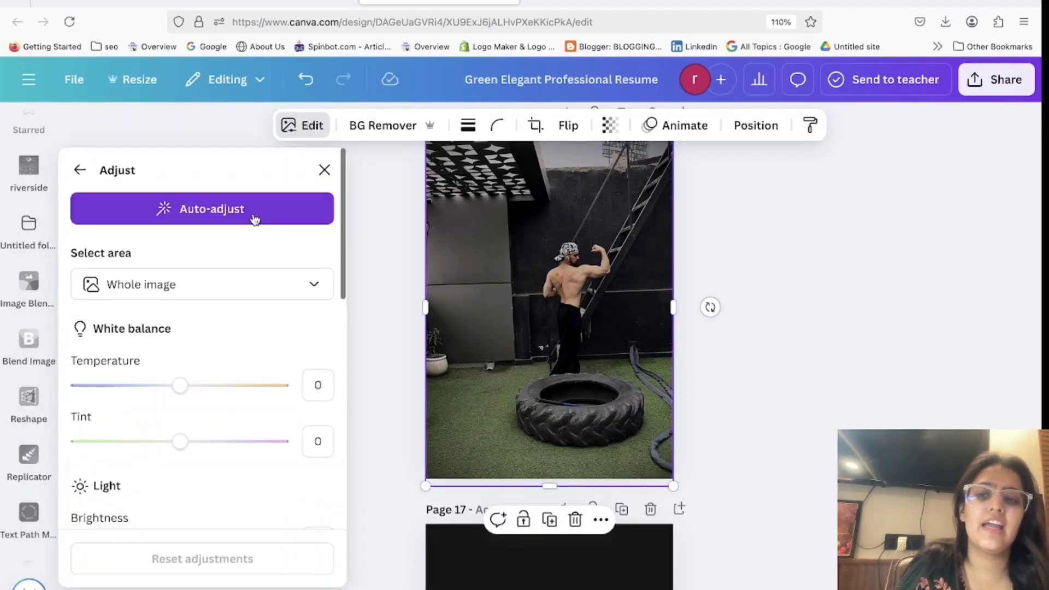
pyautogui.click(232, 297)
pyautogui.click(219, 395)
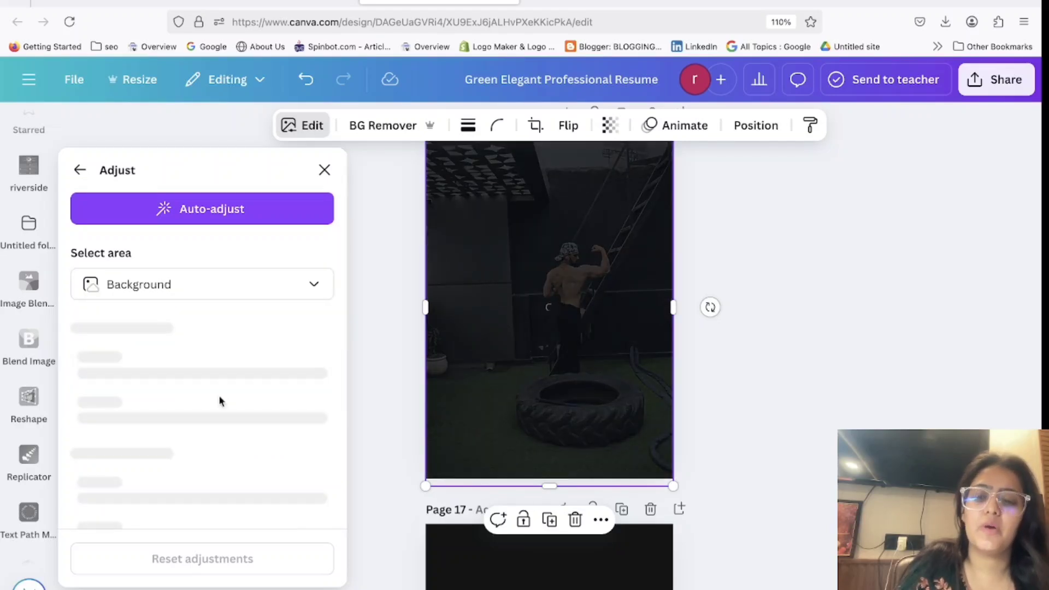
pyautogui.scroll(-5, 219, 402)
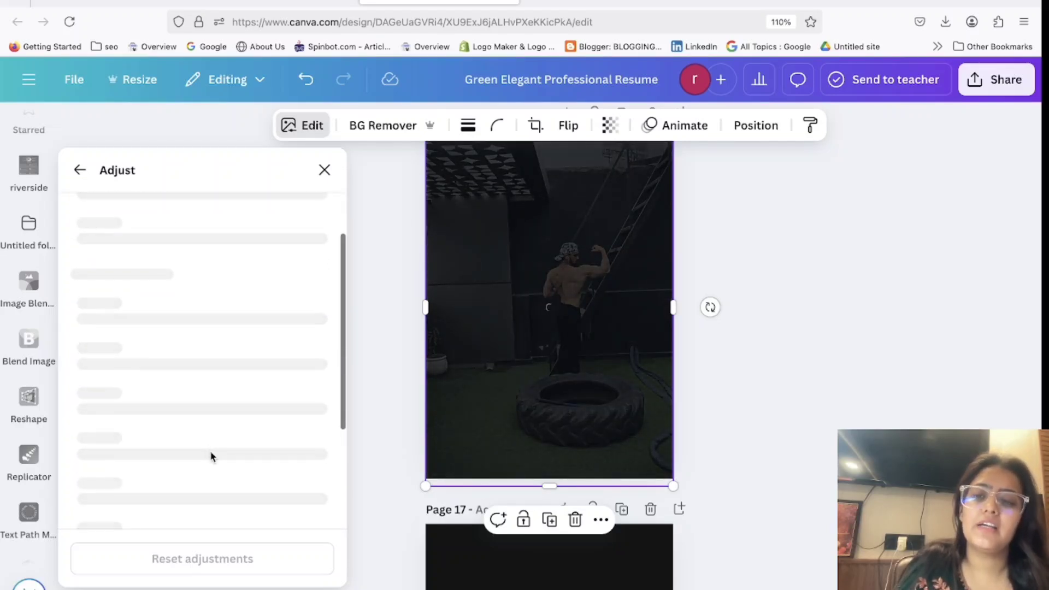
pyautogui.scroll(2, 211, 457)
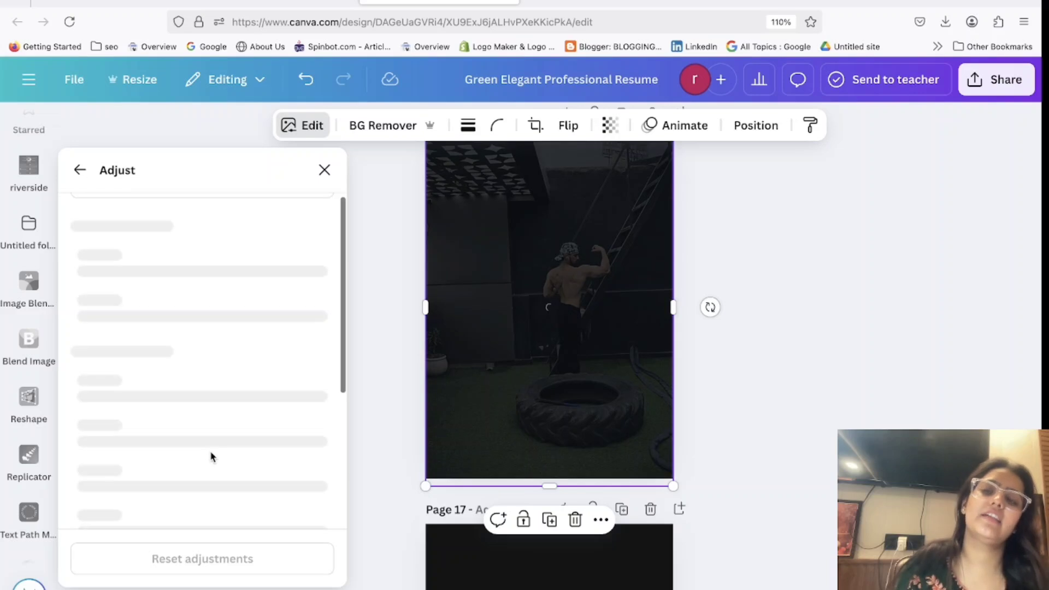
pyautogui.moveTo(181, 442); pyautogui.dragTo(109, 440)
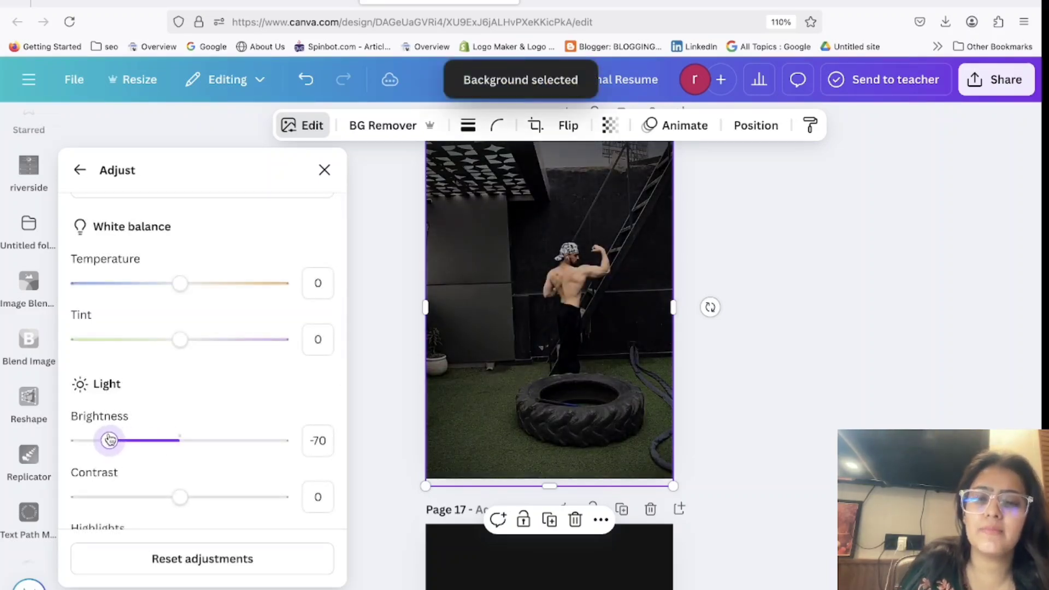
# Step: Set the photo's foreground brightness to 33 and contrast to 9, and close the image adjustments
pyautogui.scroll(3, 202, 271)
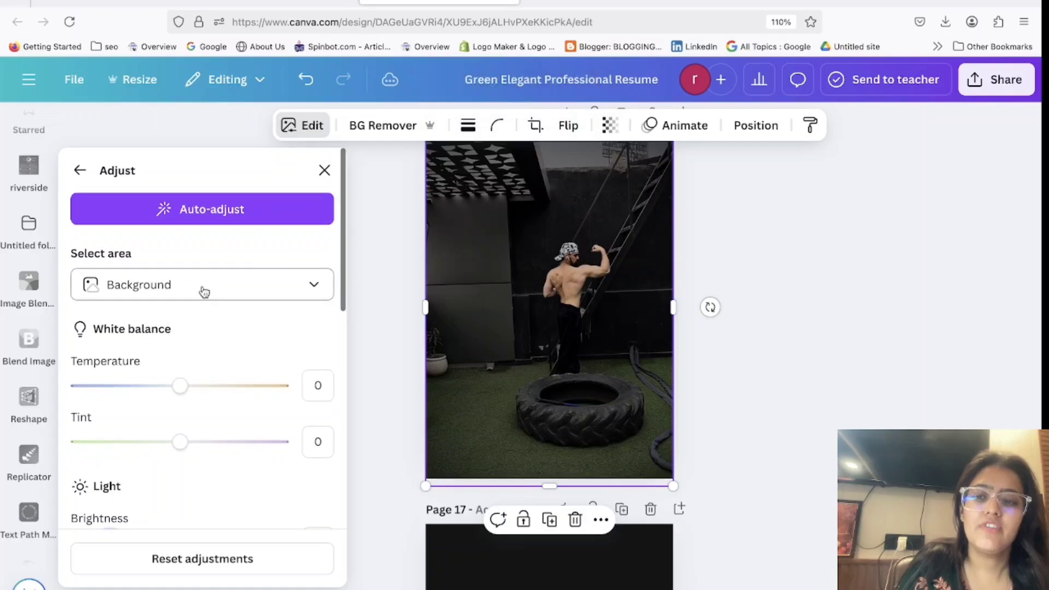
pyautogui.click(204, 292)
pyautogui.click(207, 363)
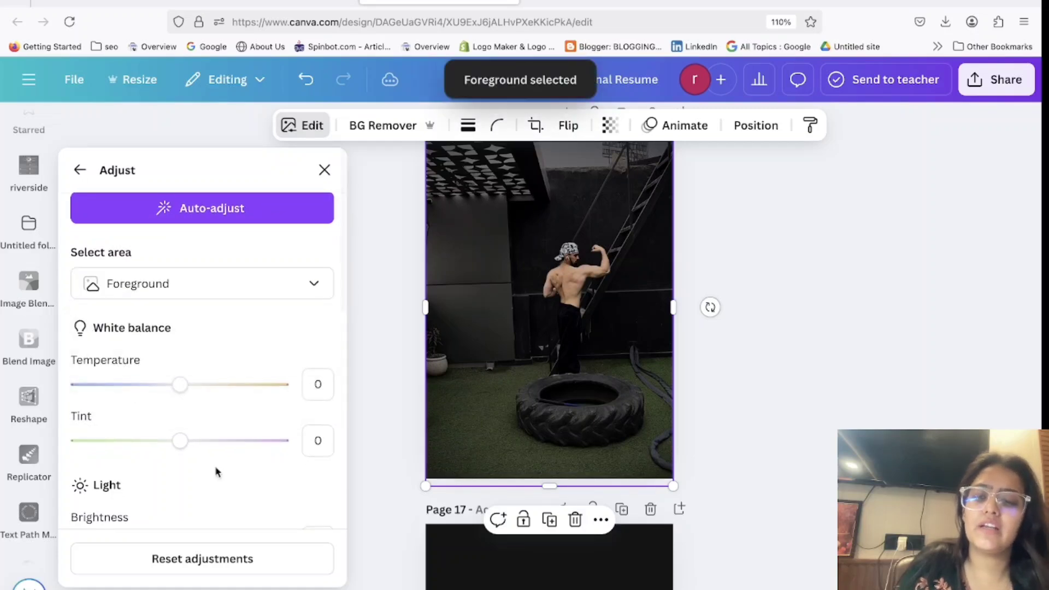
pyautogui.scroll(-2, 217, 472)
pyautogui.moveTo(180, 466)
pyautogui.mouseDown()
pyautogui.moveTo(217, 467)
pyautogui.moveTo(204, 457)
pyautogui.moveTo(216, 458)
pyautogui.moveTo(155, 456)
pyautogui.moveTo(191, 457)
pyautogui.mouseUp()
pyautogui.scroll(-1, 213, 469)
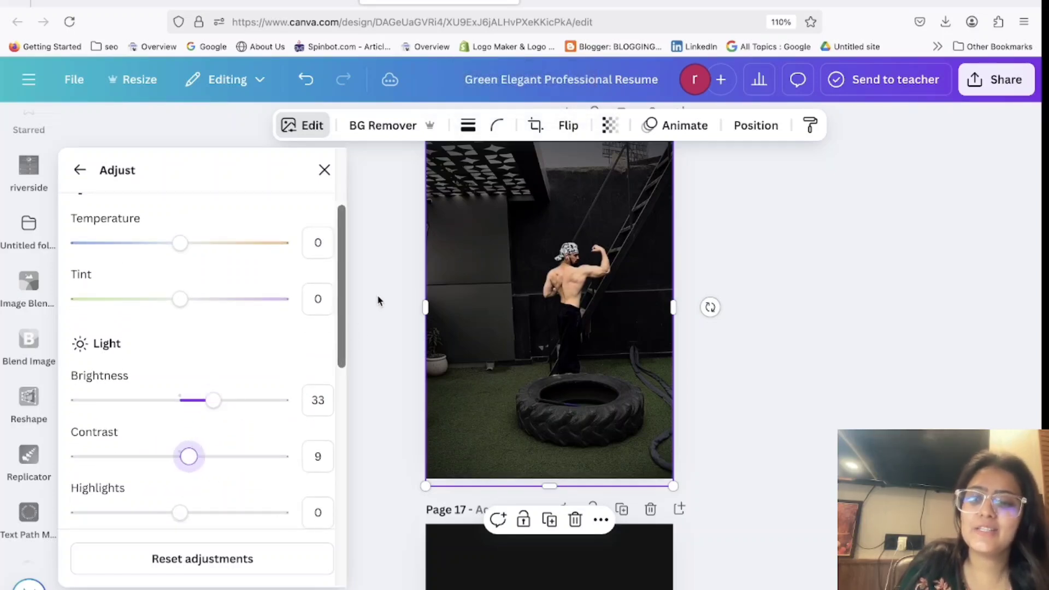
pyautogui.press('Escape')
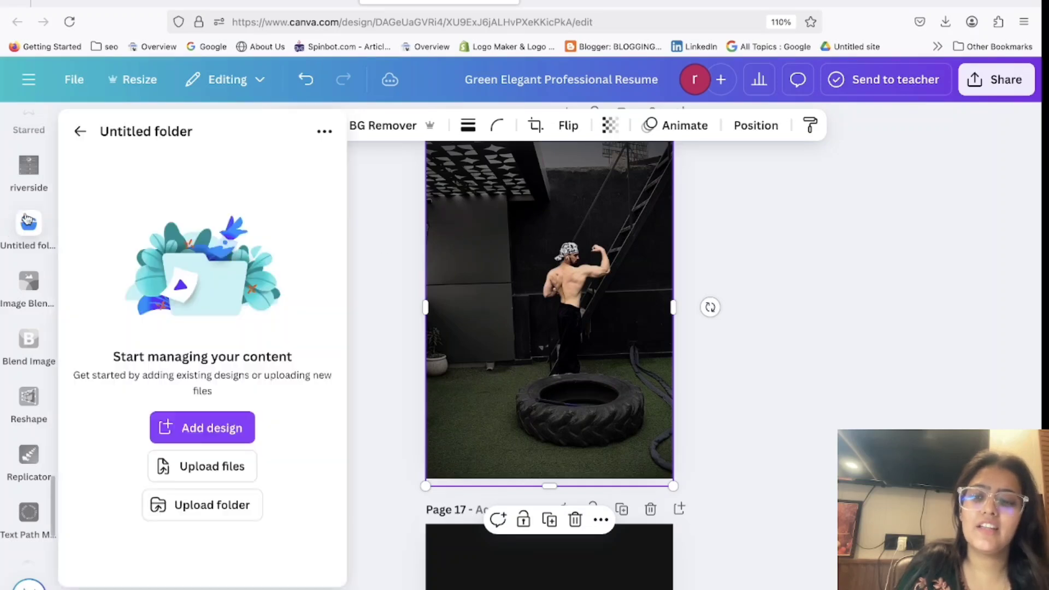
# Step: Search the Canva apps for "curve text" and open the Curve Text app
pyautogui.scroll(10, 27, 283)
pyautogui.scroll(8, 27, 283)
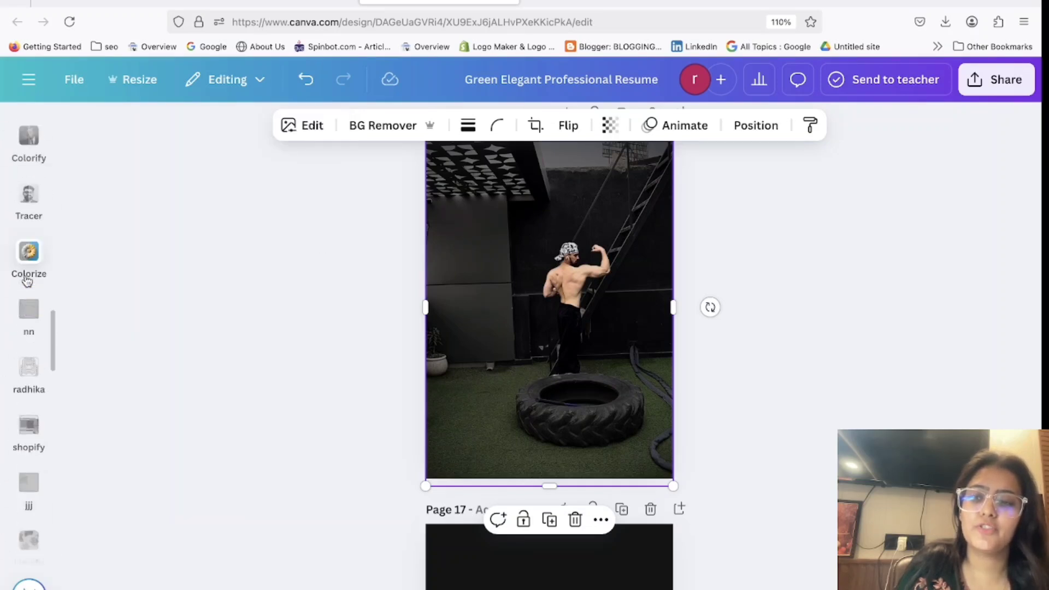
pyautogui.click(27, 281)
pyautogui.click(28, 285)
pyautogui.click(29, 489)
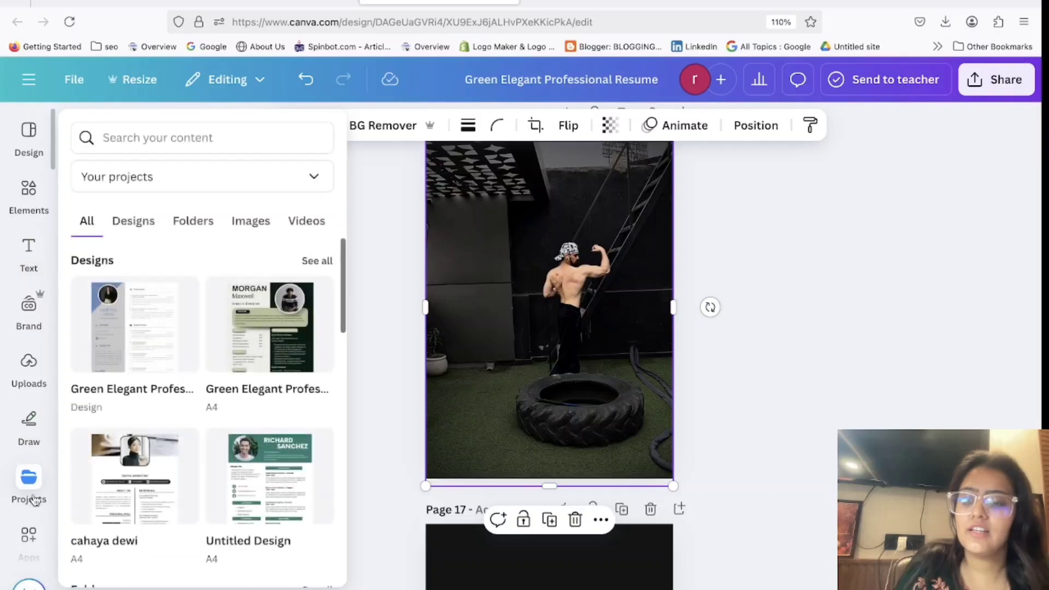
pyautogui.scroll(-2, 29, 481)
pyautogui.click(28, 460)
pyautogui.write('curve text')
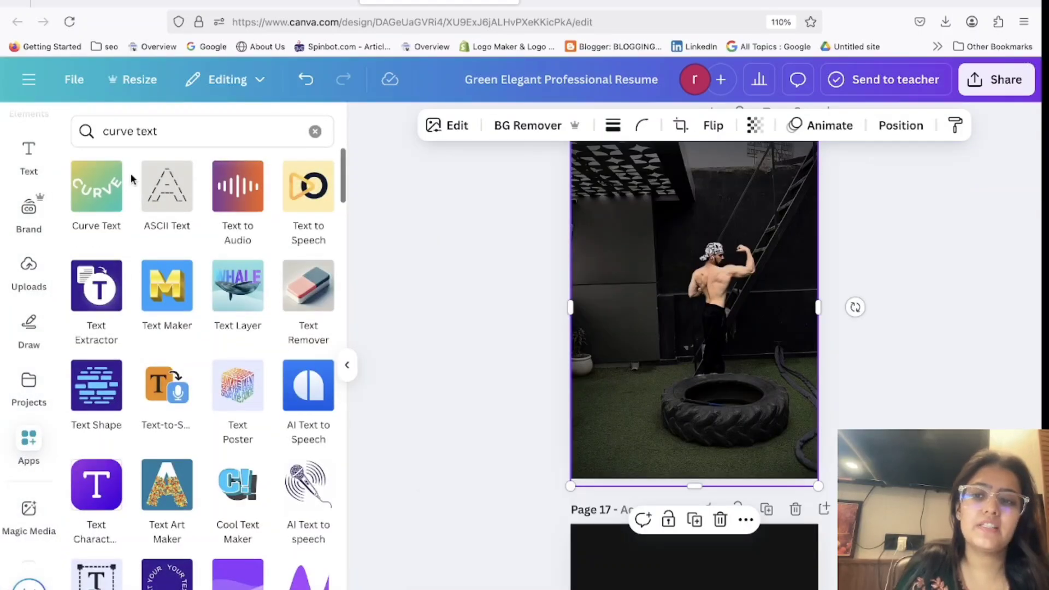
pyautogui.click(106, 206)
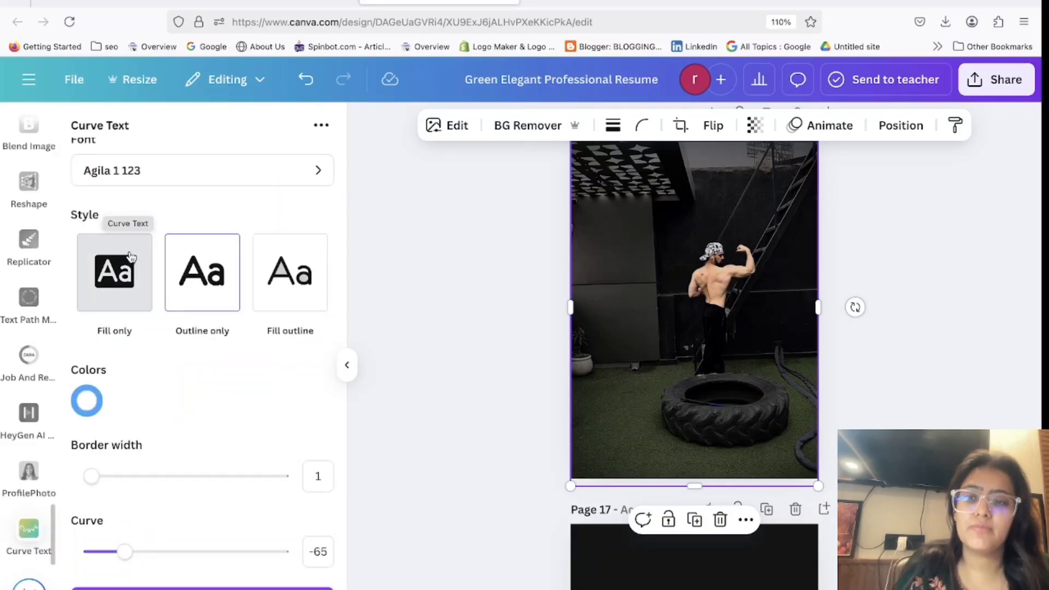
# Step: Give the curved text "non stop 365 days" the Fill only style with a near-white color
pyautogui.scroll(-1, 133, 372)
pyautogui.scroll(5, 132, 415)
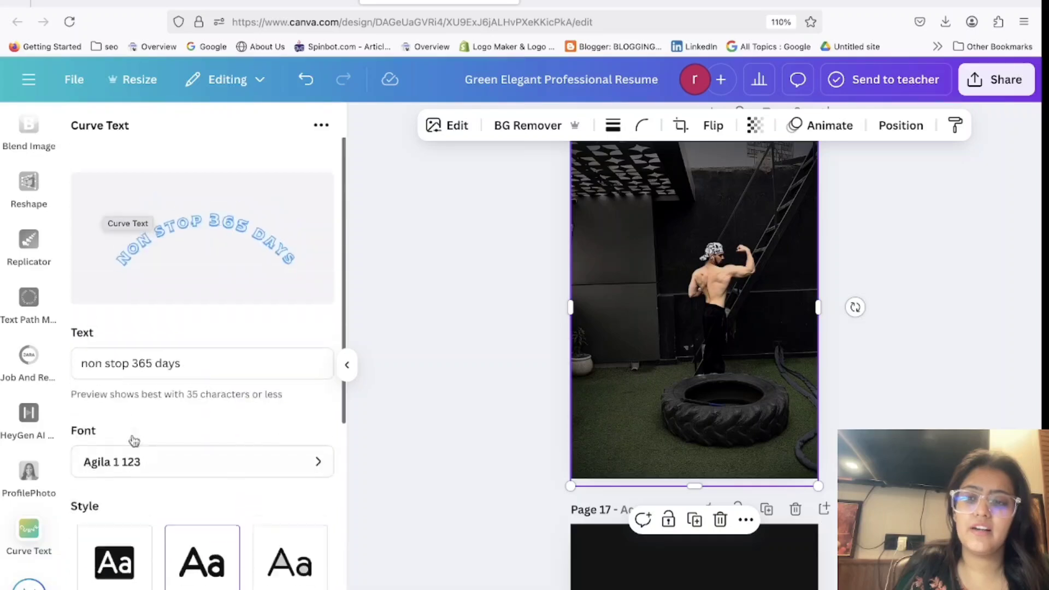
pyautogui.doubleClick(186, 340)
pyautogui.click(222, 348)
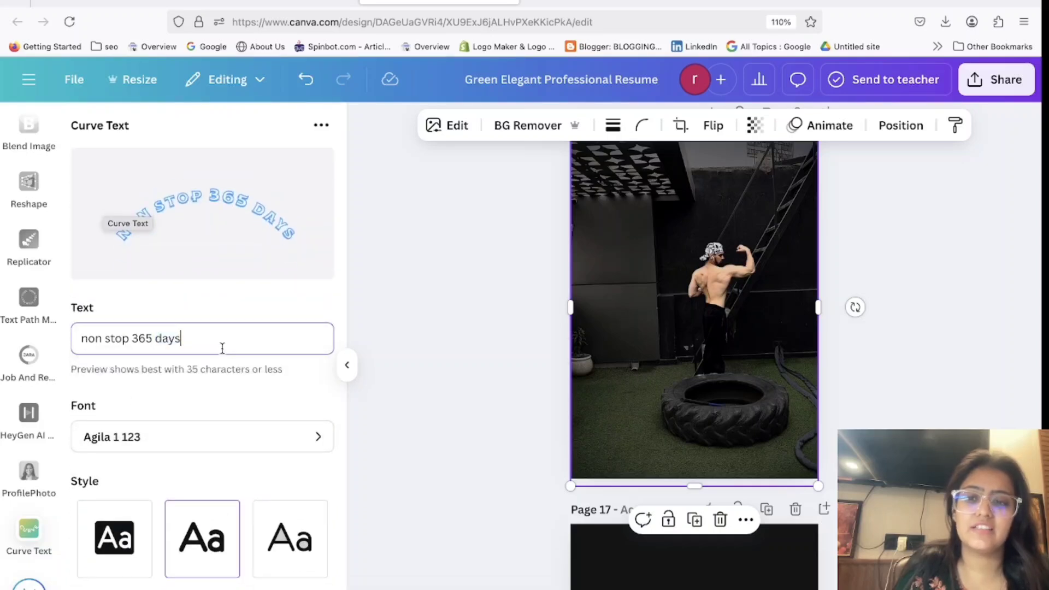
pyautogui.scroll(-1, 197, 459)
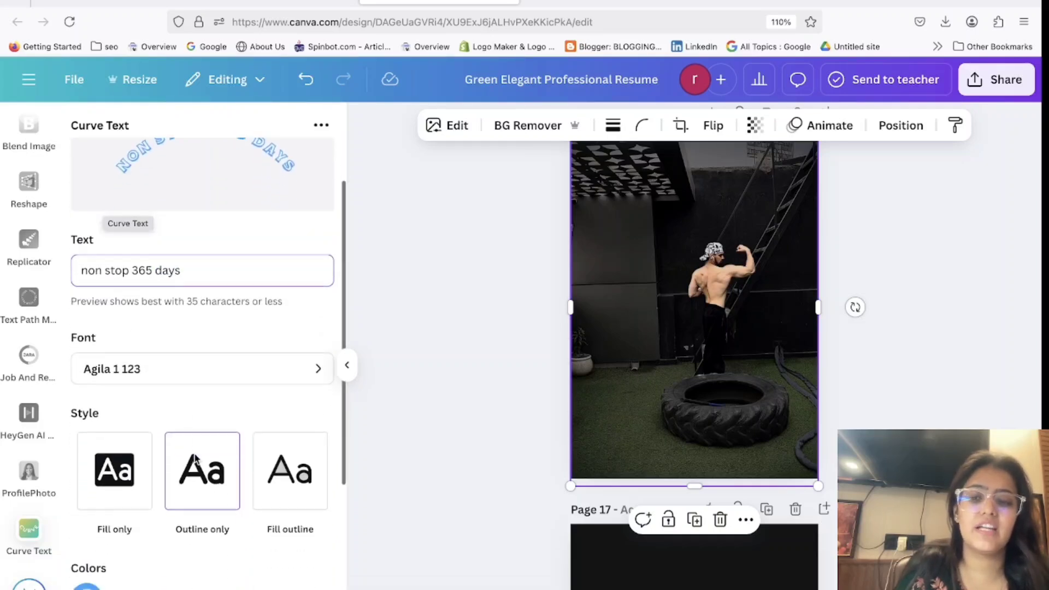
pyautogui.click(119, 467)
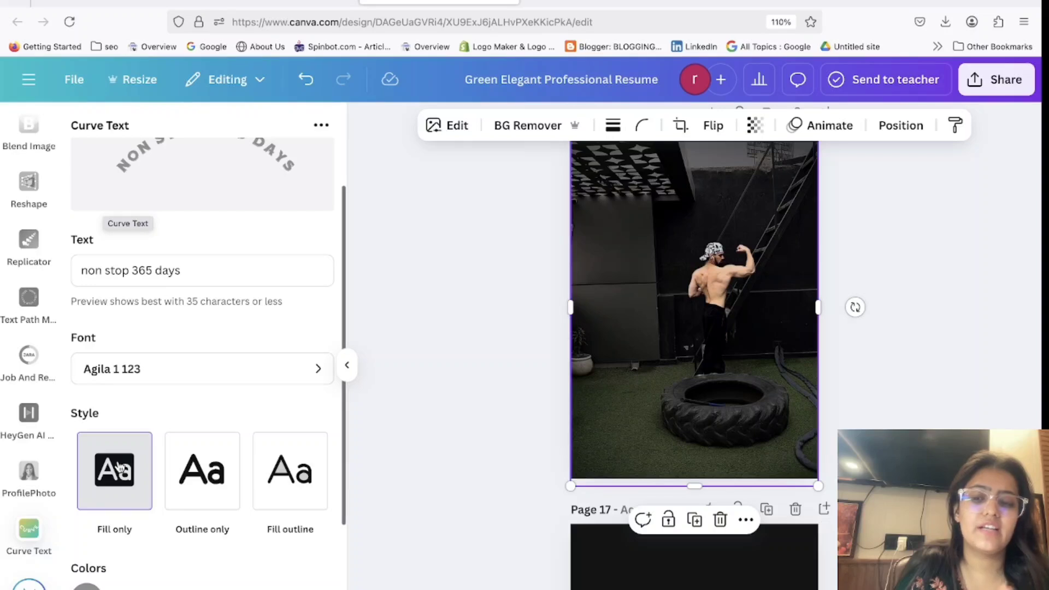
pyautogui.scroll(-2, 110, 470)
pyautogui.click(90, 463)
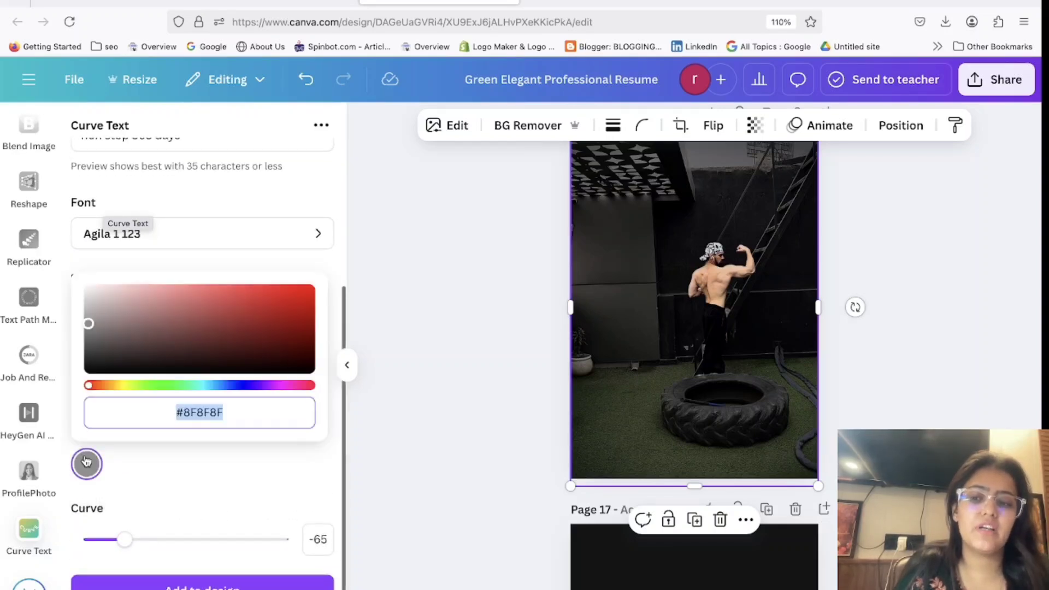
pyautogui.moveTo(88, 323); pyautogui.dragTo(93, 288)
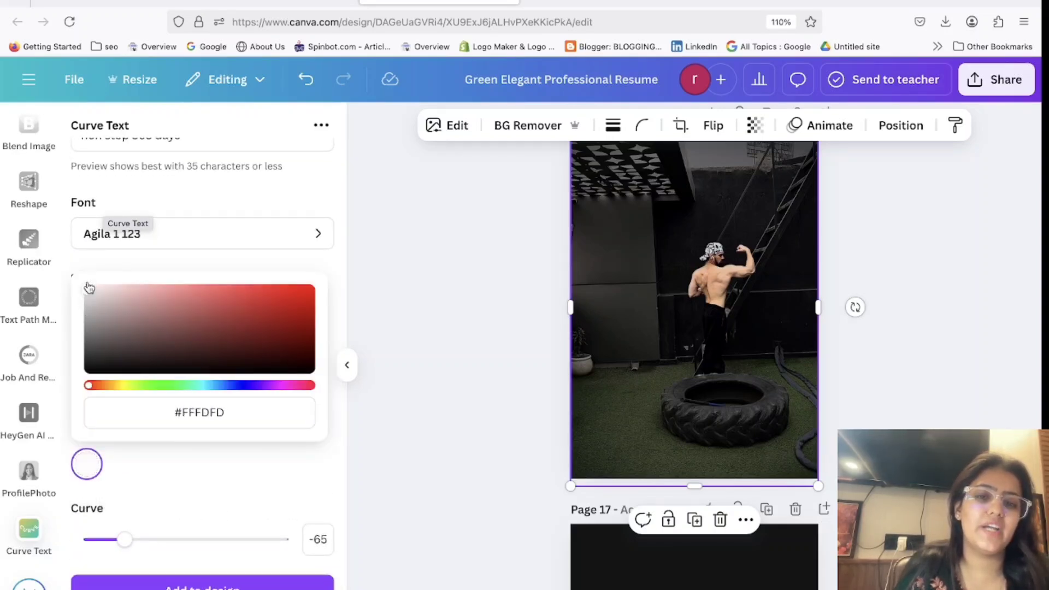
pyautogui.click(157, 478)
# Step: Set the curve of the "non stop 365 days" text to -79
pyautogui.moveTo(125, 541); pyautogui.dragTo(151, 548)
pyautogui.scroll(4, 182, 452)
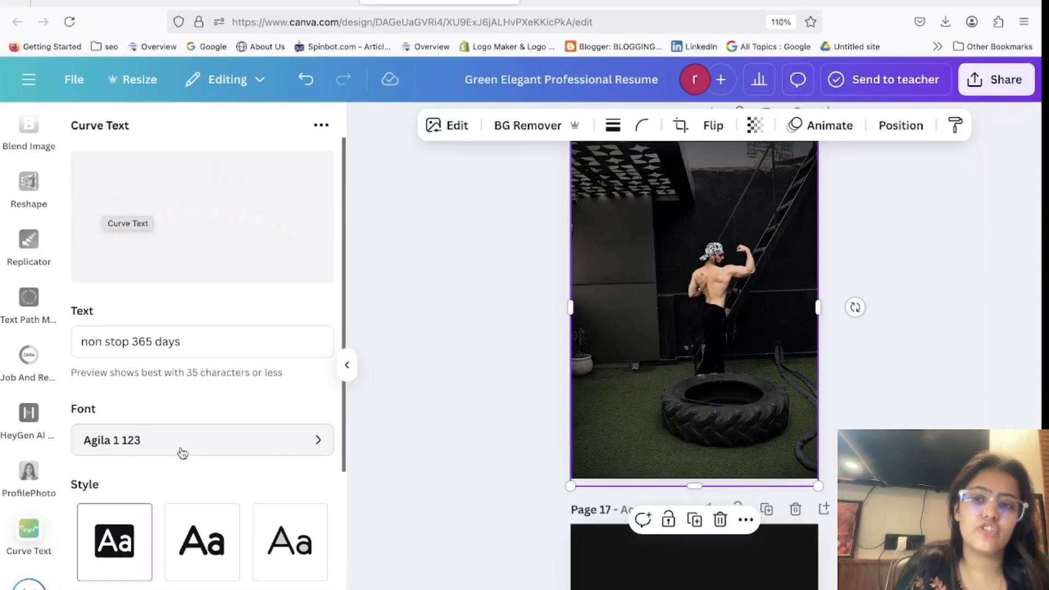
pyautogui.scroll(-3, 192, 441)
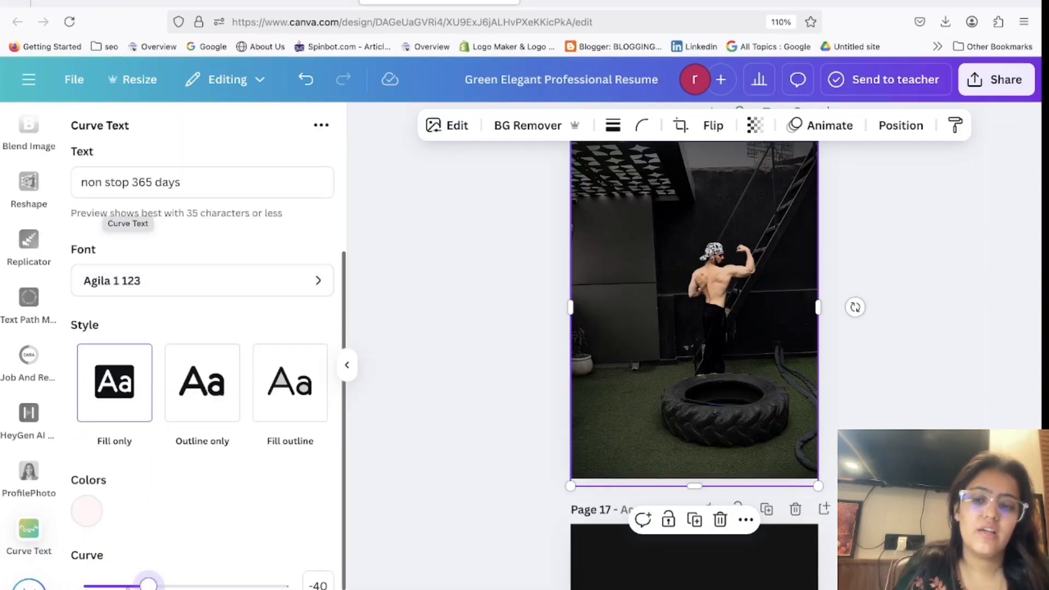
pyautogui.scroll(3, 185, 468)
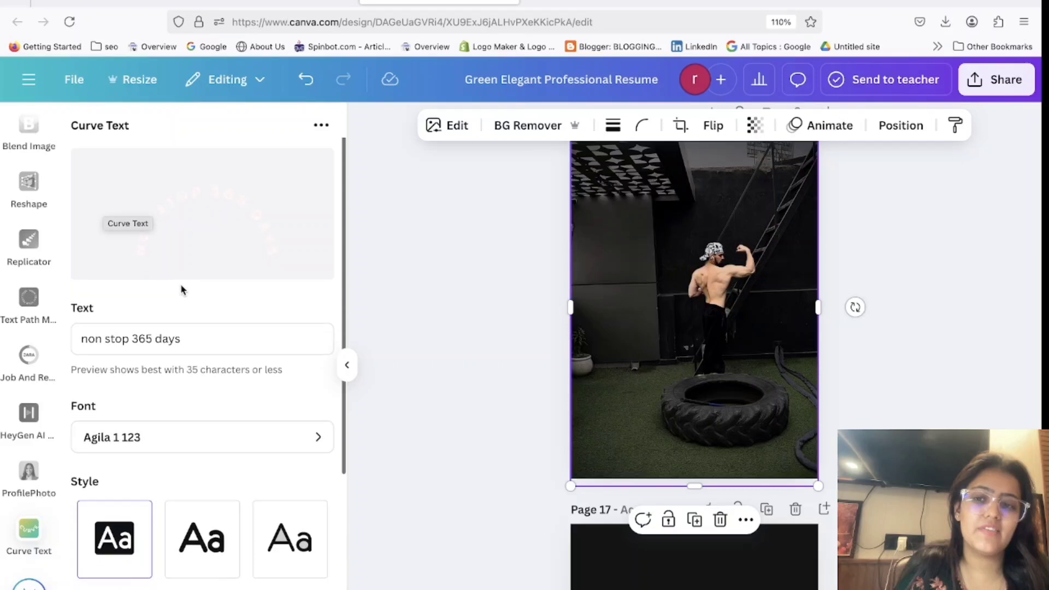
pyautogui.scroll(-4, 183, 291)
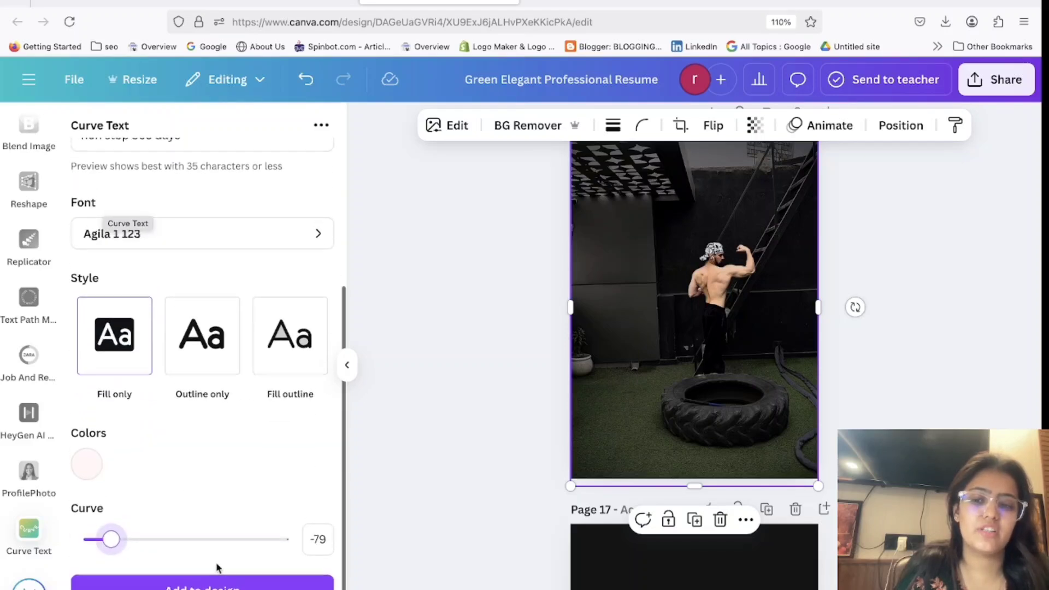
# Step: Add the curved text to the design and position it as an arch around the man's head
pyautogui.click(218, 581)
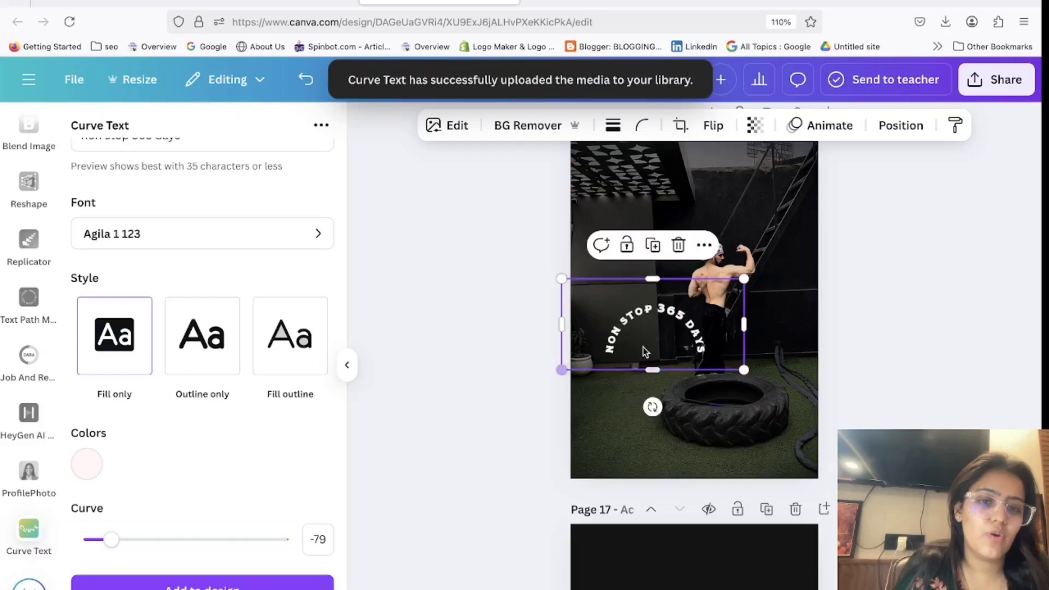
pyautogui.moveTo(644, 351); pyautogui.dragTo(727, 249)
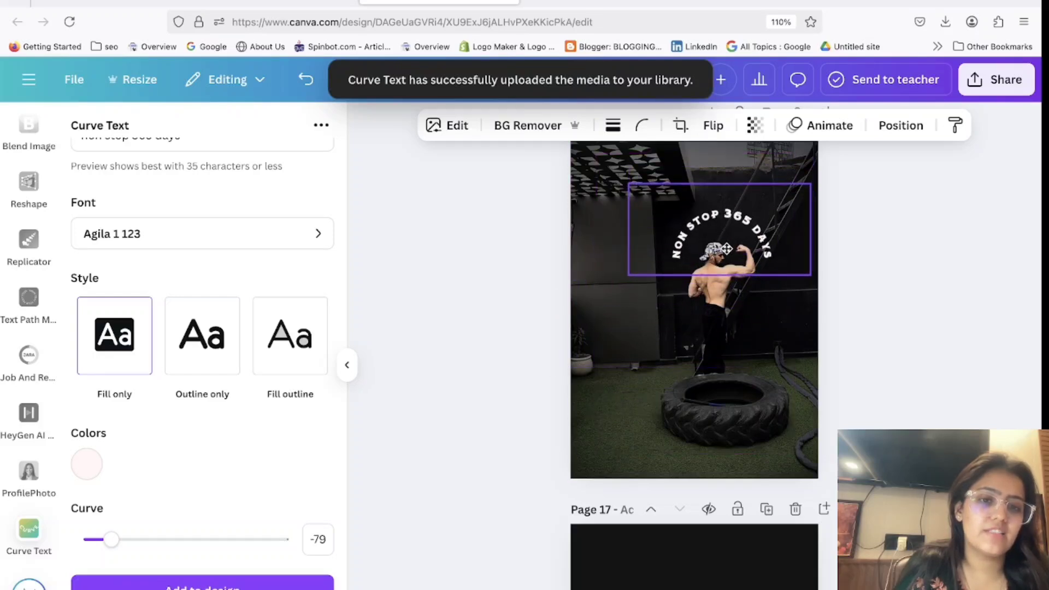
pyautogui.click(529, 334)
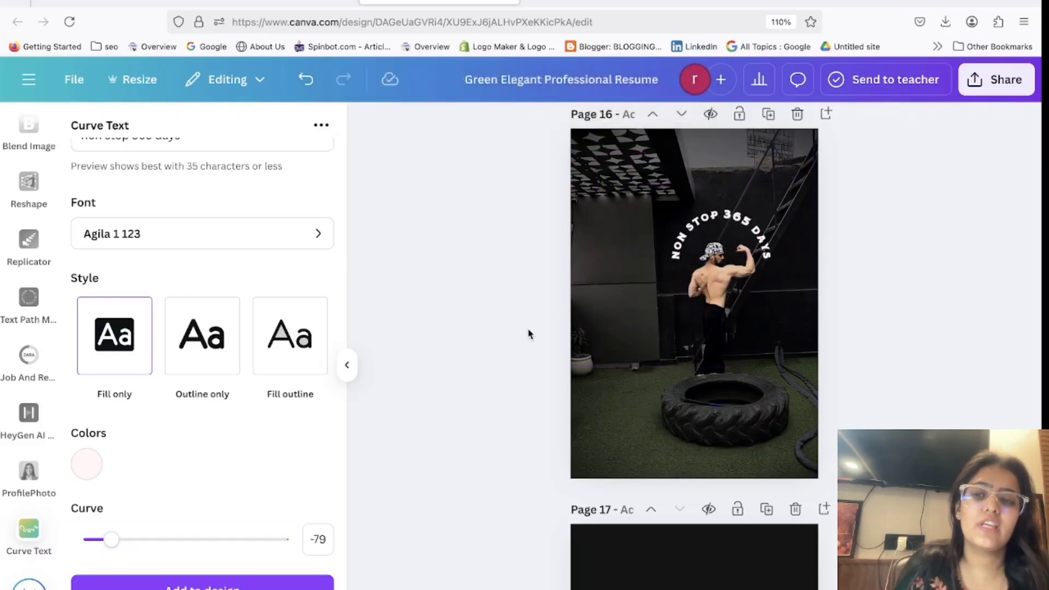
# Step: Search the Canva apps for "text path" and open the Text Path Maker app
pyautogui.scroll(5, 213, 224)
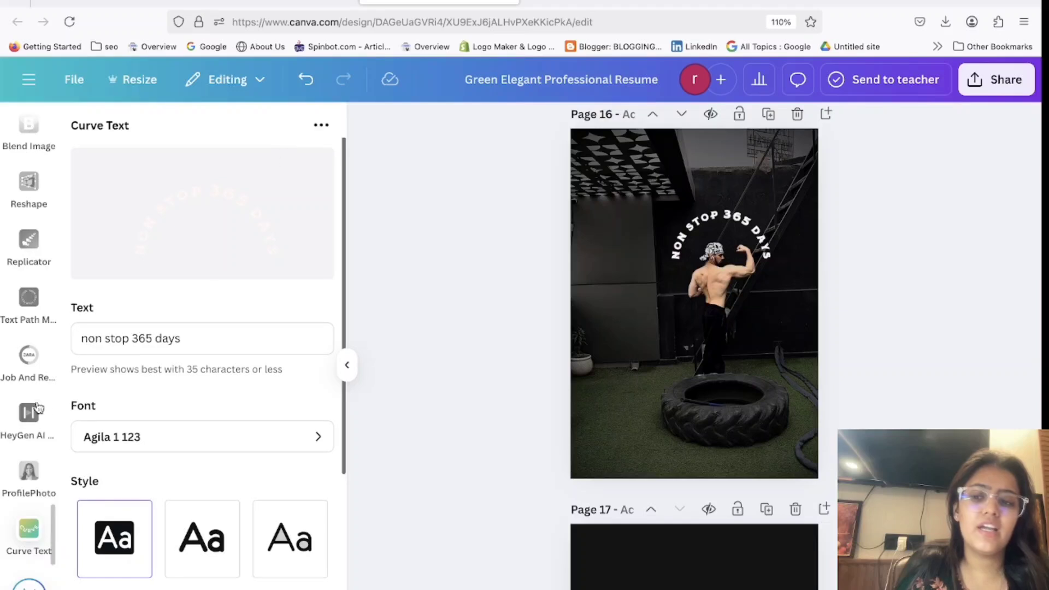
pyautogui.scroll(10, 27, 432)
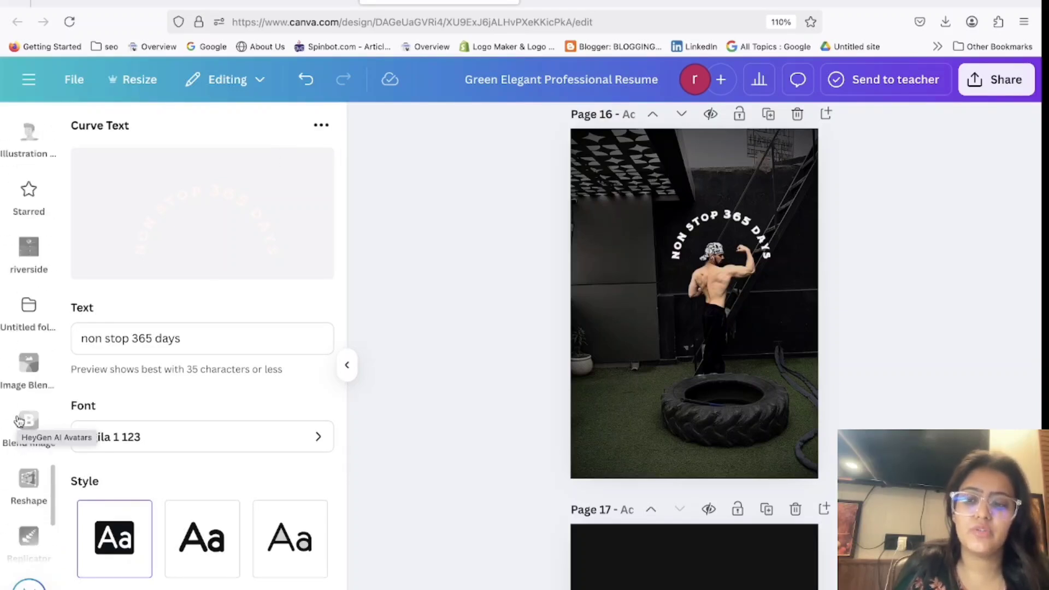
pyautogui.scroll(15, 22, 415)
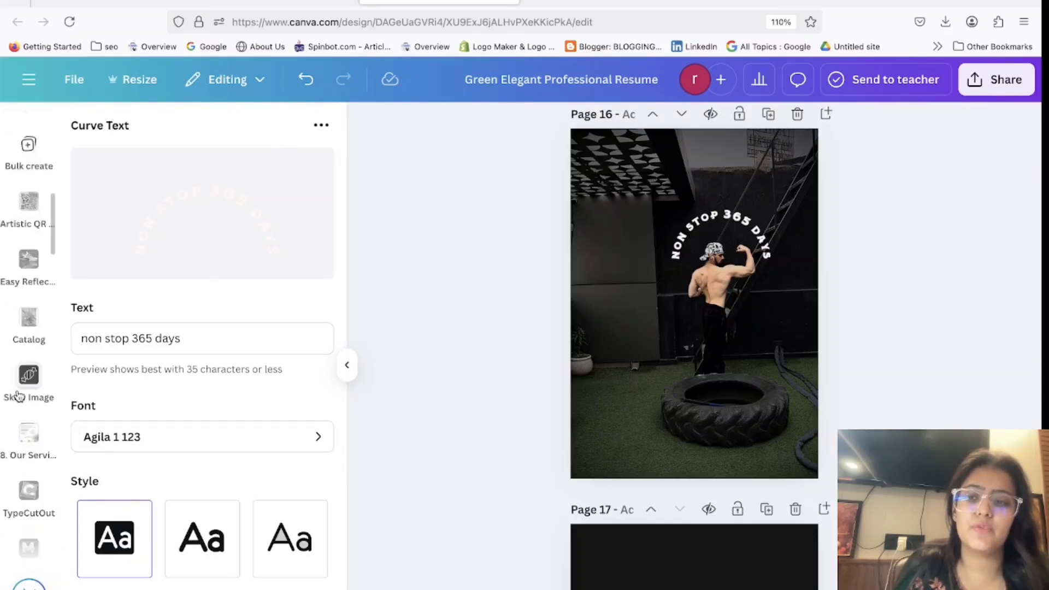
pyautogui.click(28, 547)
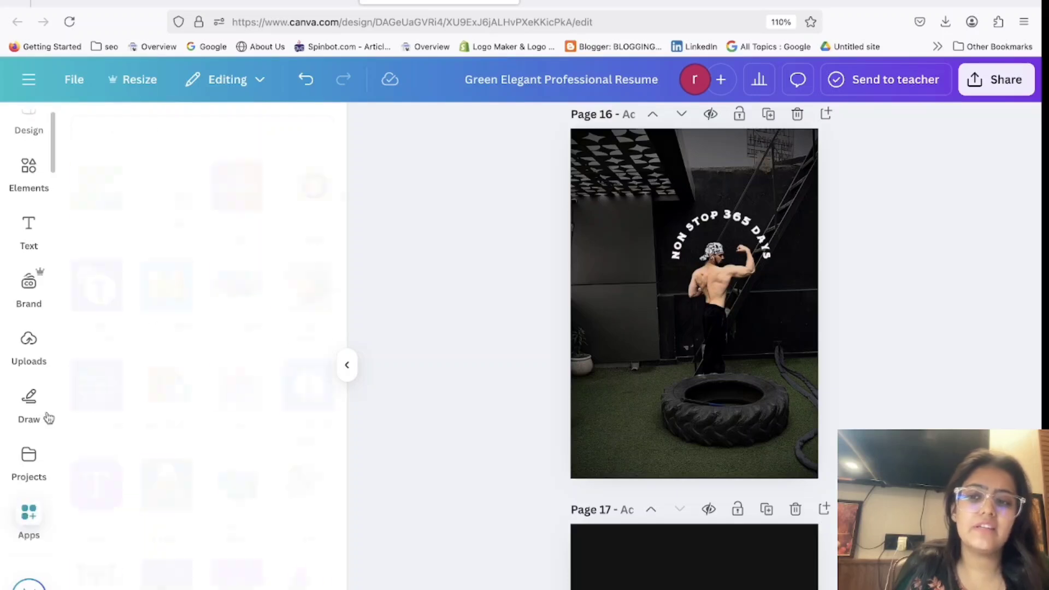
pyautogui.click(213, 120)
pyautogui.press('BackSpace')
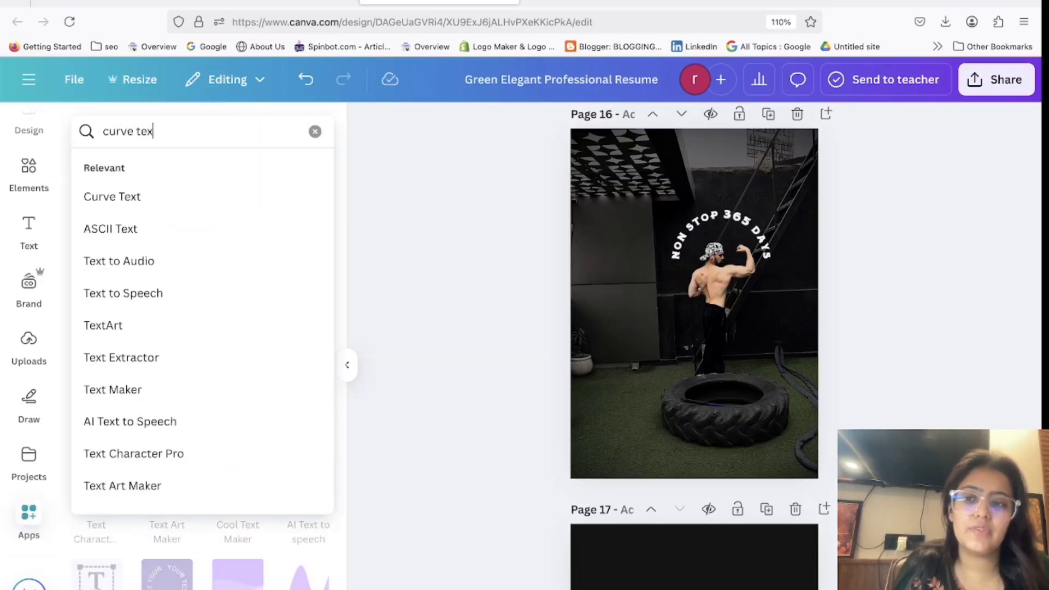
pyautogui.press('BackSpace')
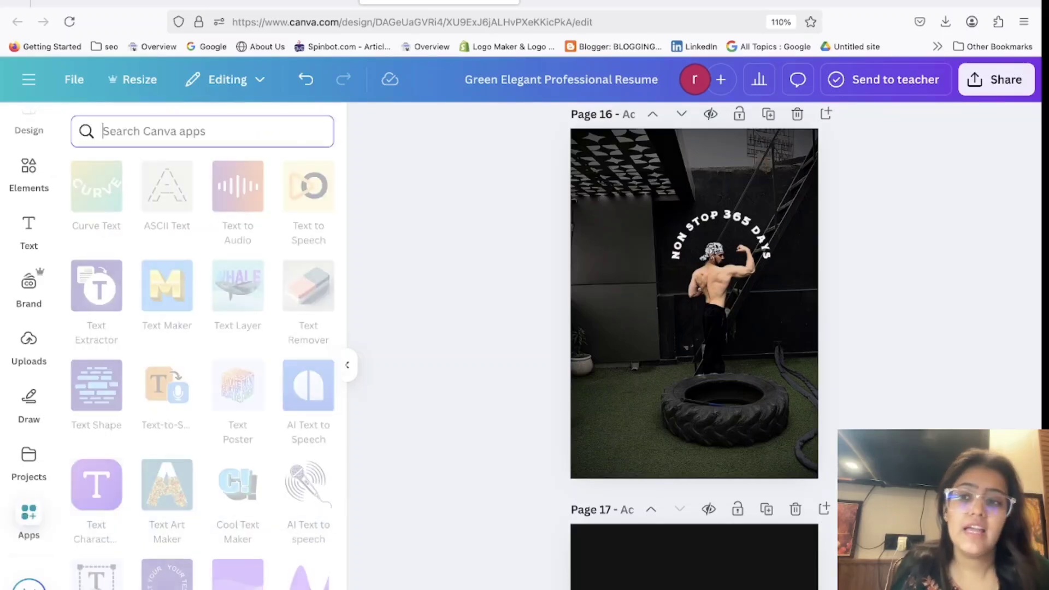
pyautogui.write('text')
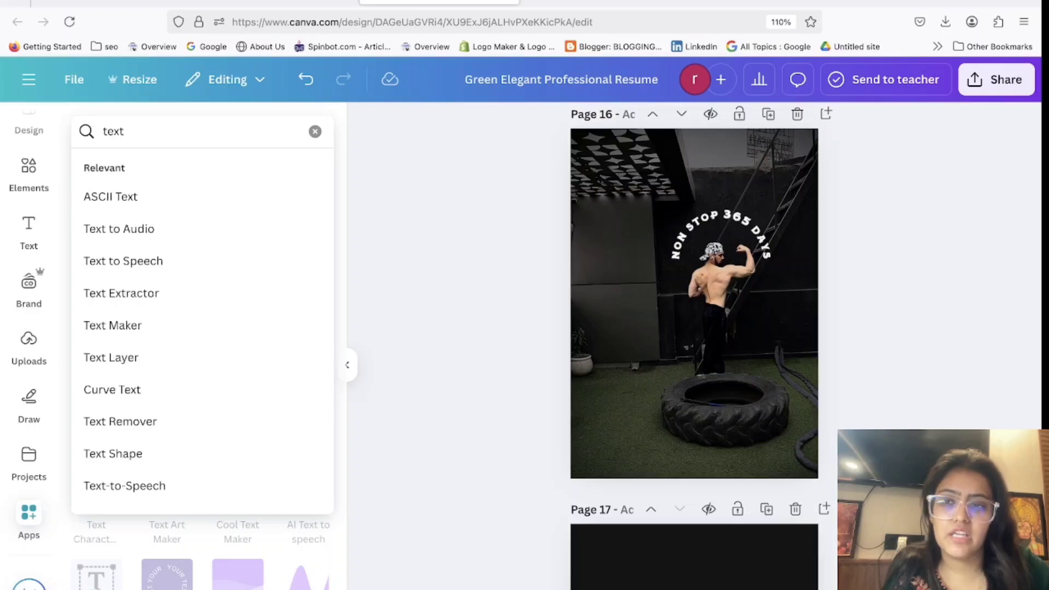
pyautogui.write(' path')
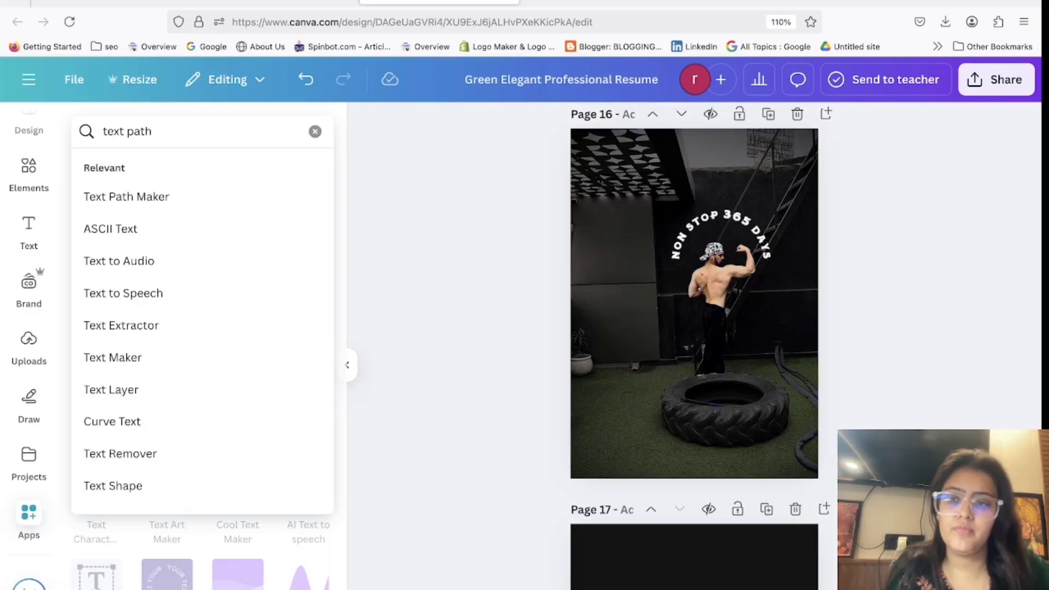
pyautogui.click(211, 199)
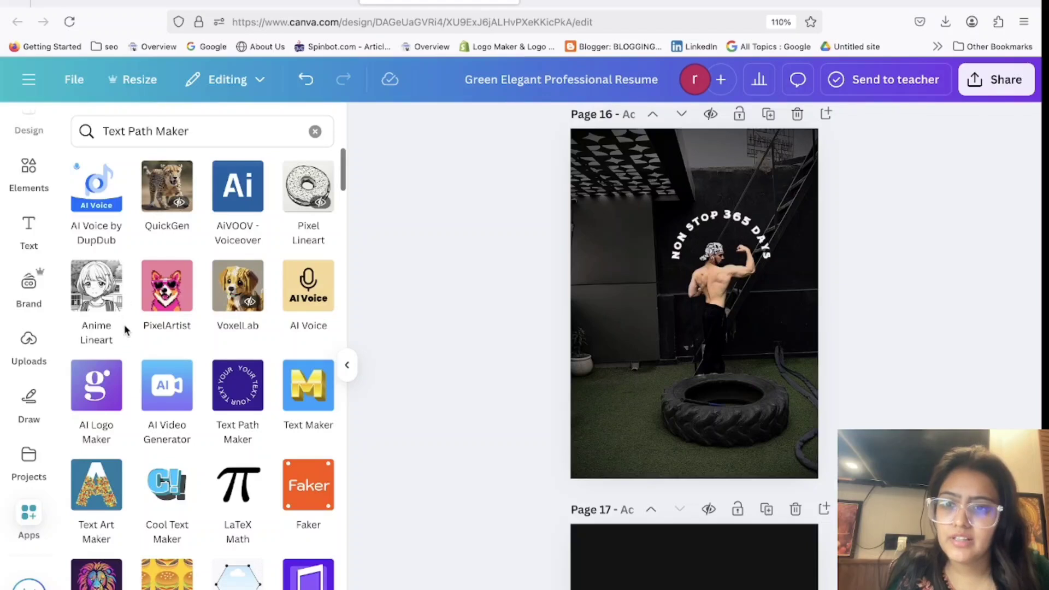
pyautogui.scroll(-2, 164, 382)
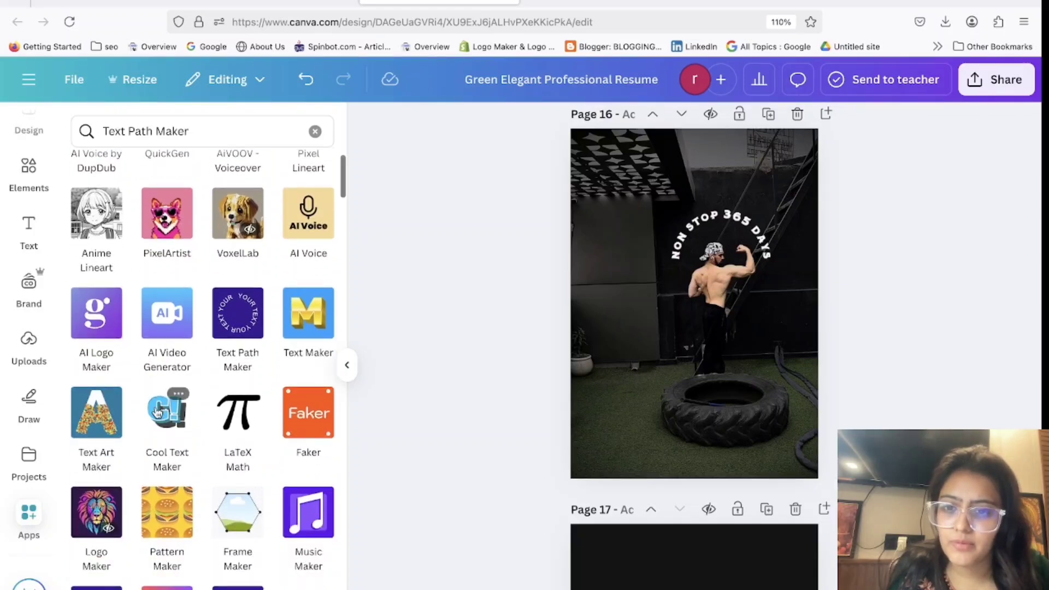
pyautogui.click(233, 313)
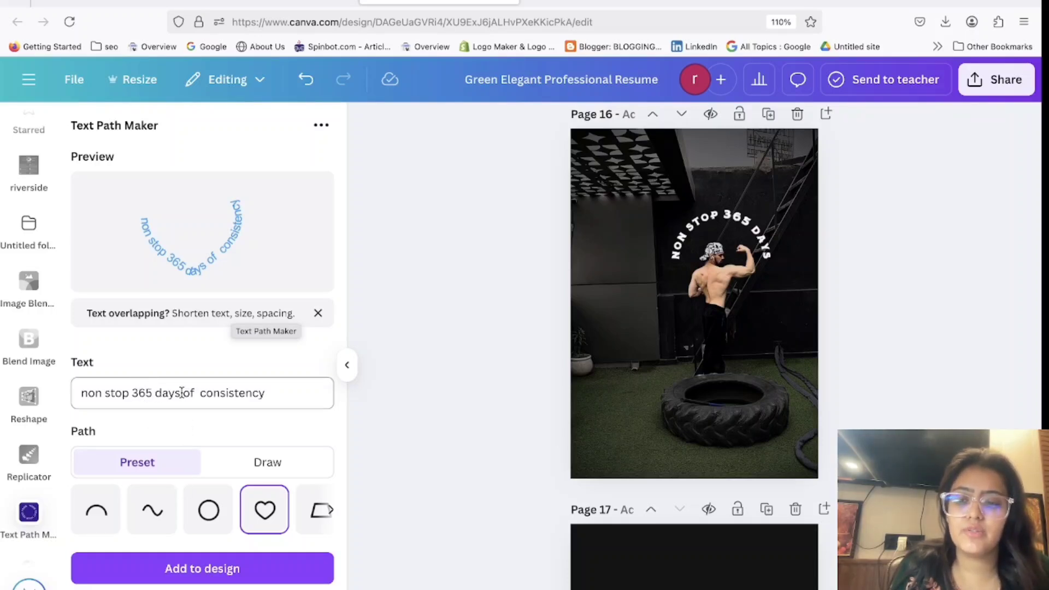
# Step: Change the path text to "hustle & consistency"
pyautogui.moveTo(181, 393); pyautogui.dragTo(68, 392)
pyautogui.press('BackSpace')
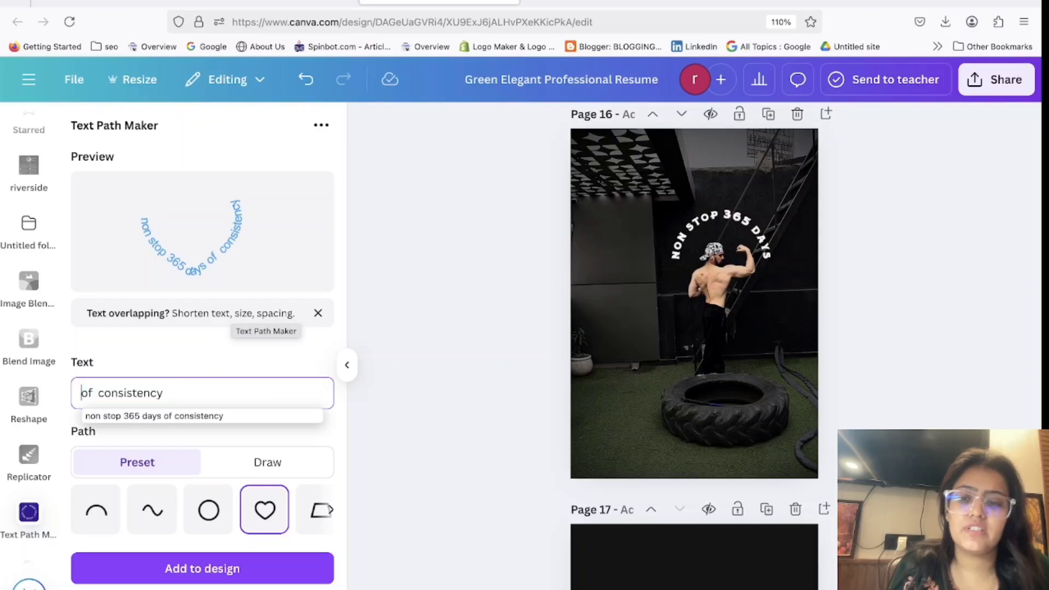
pyautogui.press('Delete')
pyautogui.press('Delete')
pyautogui.press('Delete')
pyautogui.press('Delete')
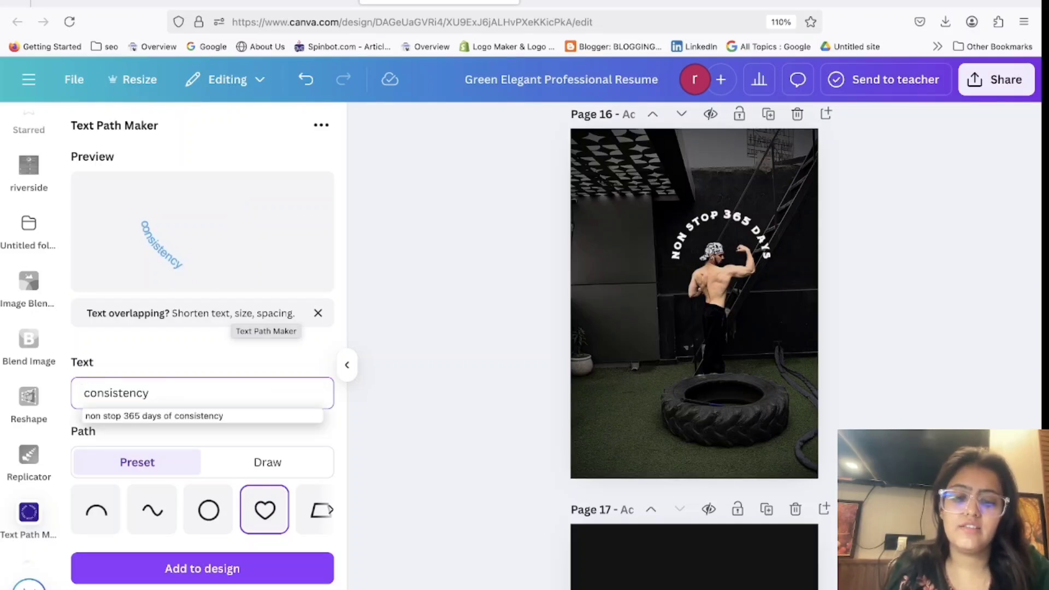
pyautogui.write('&')
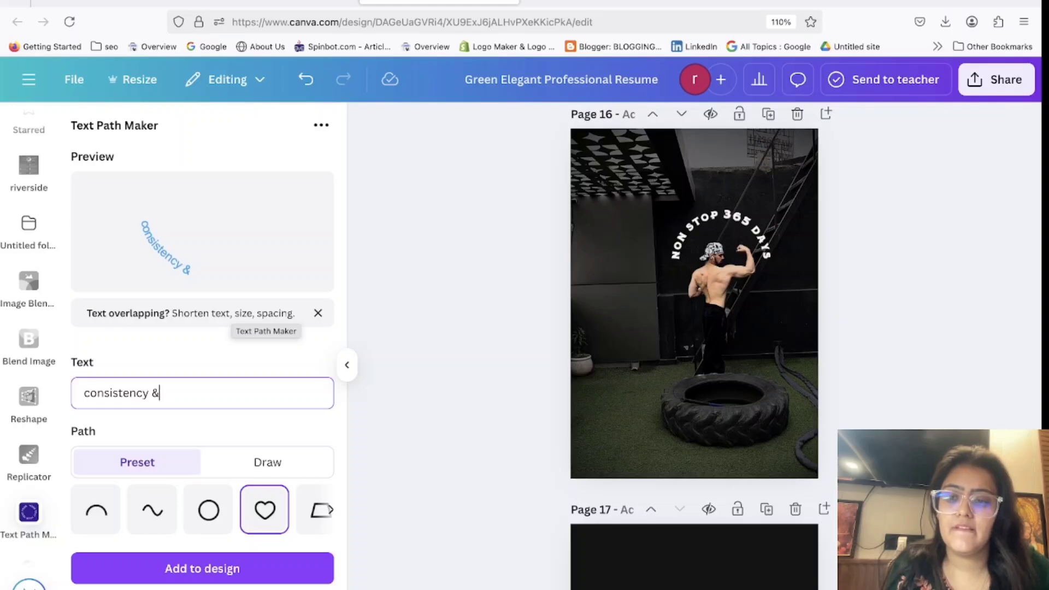
pyautogui.press('BackSpace')
pyautogui.click(87, 389)
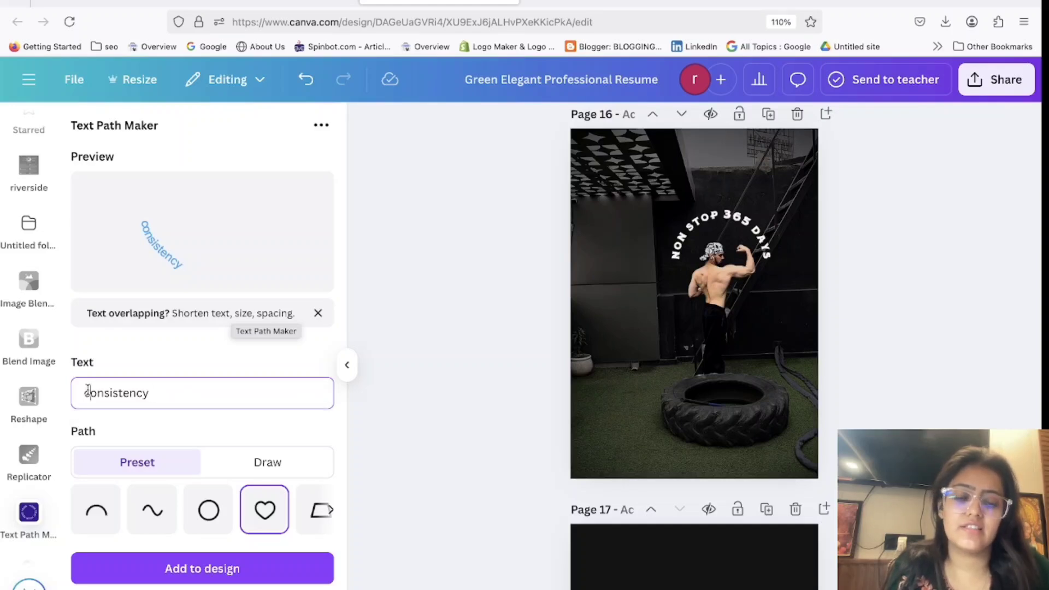
pyautogui.write('hustl')
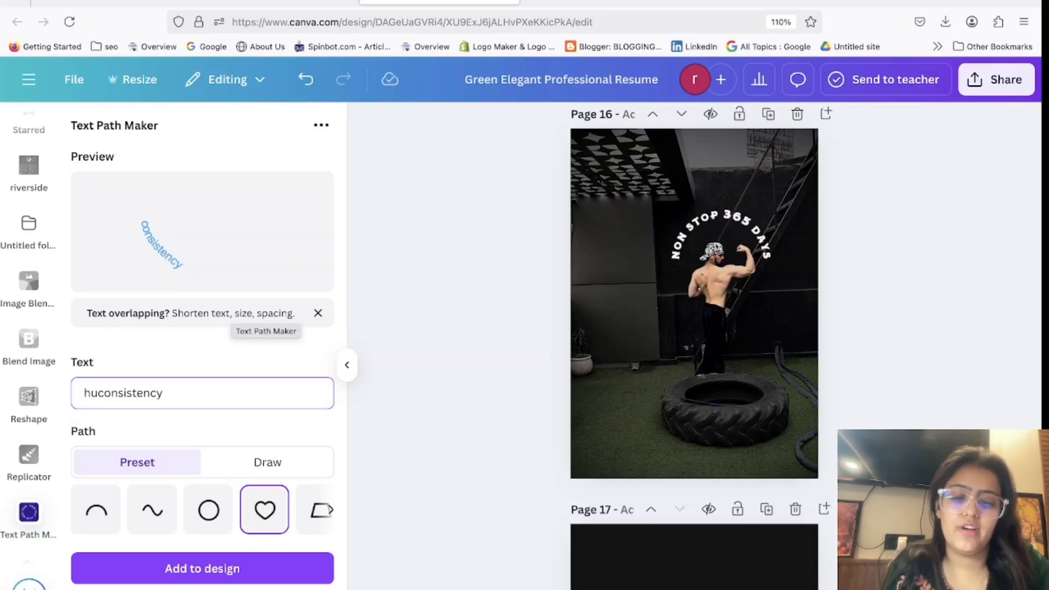
pyautogui.write('e ')
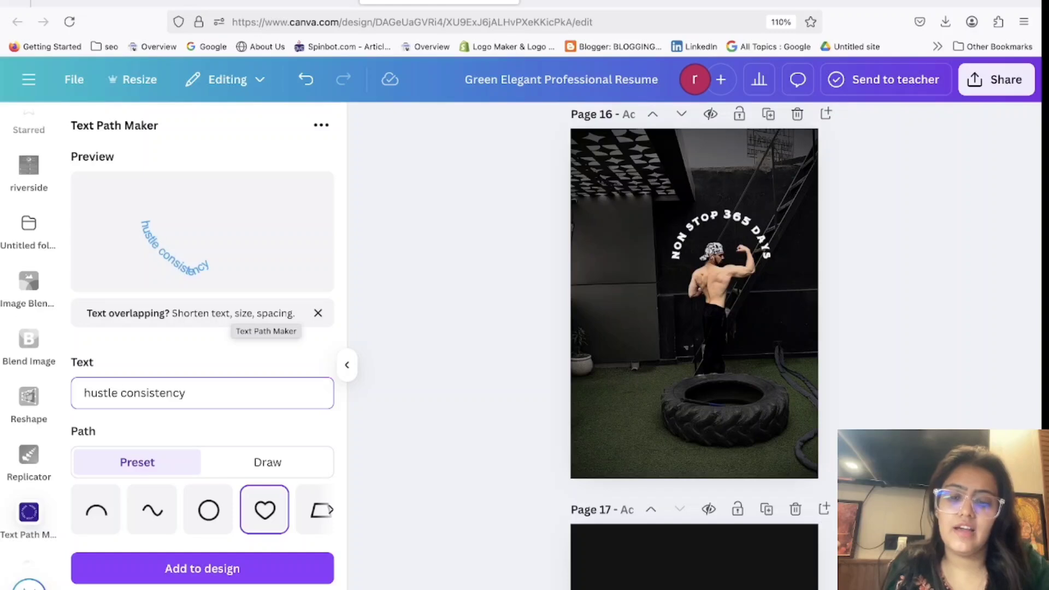
pyautogui.write('&')
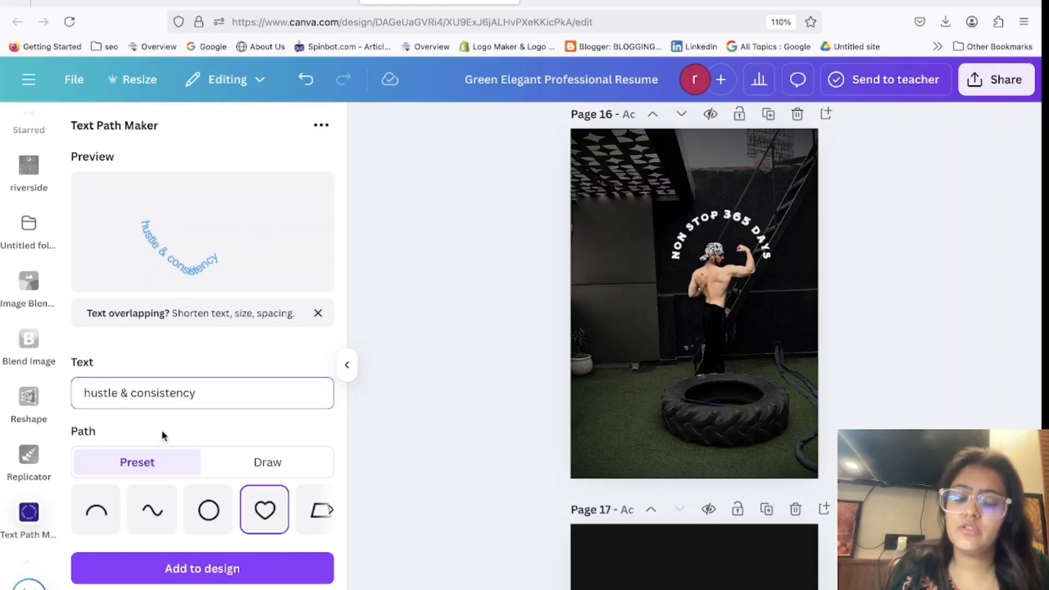
# Step: Try the circle, wave, arc and angular heart preset paths on the "hustle & consistency" text
pyautogui.click(209, 519)
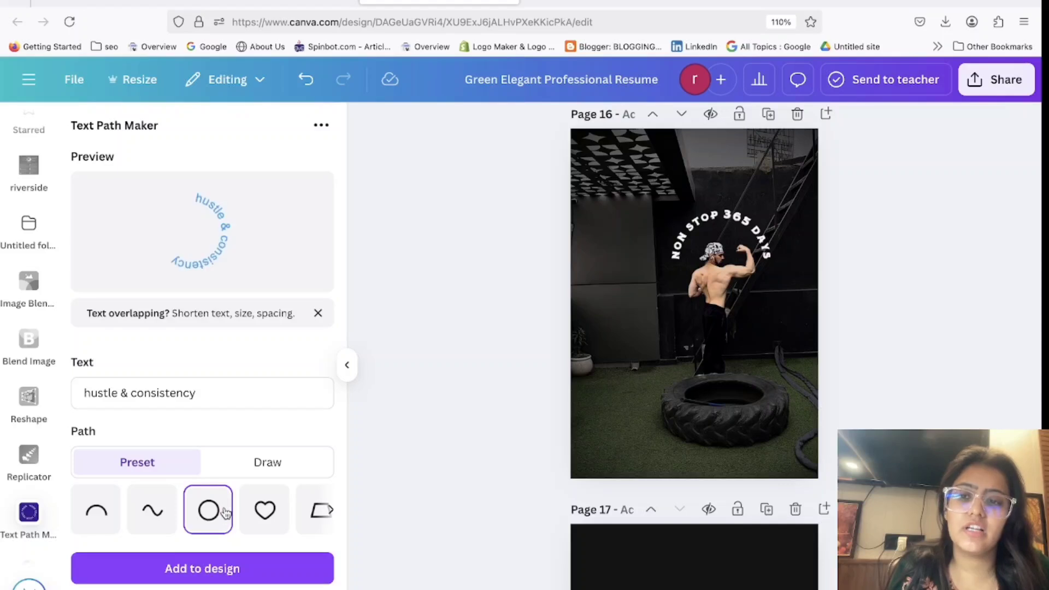
pyautogui.click(158, 522)
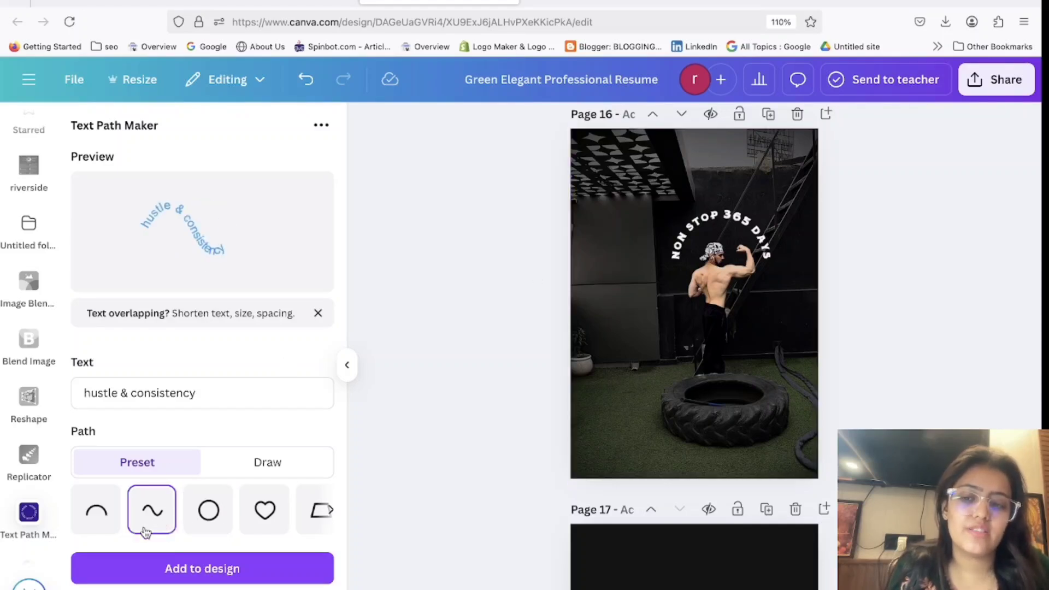
pyautogui.click(97, 524)
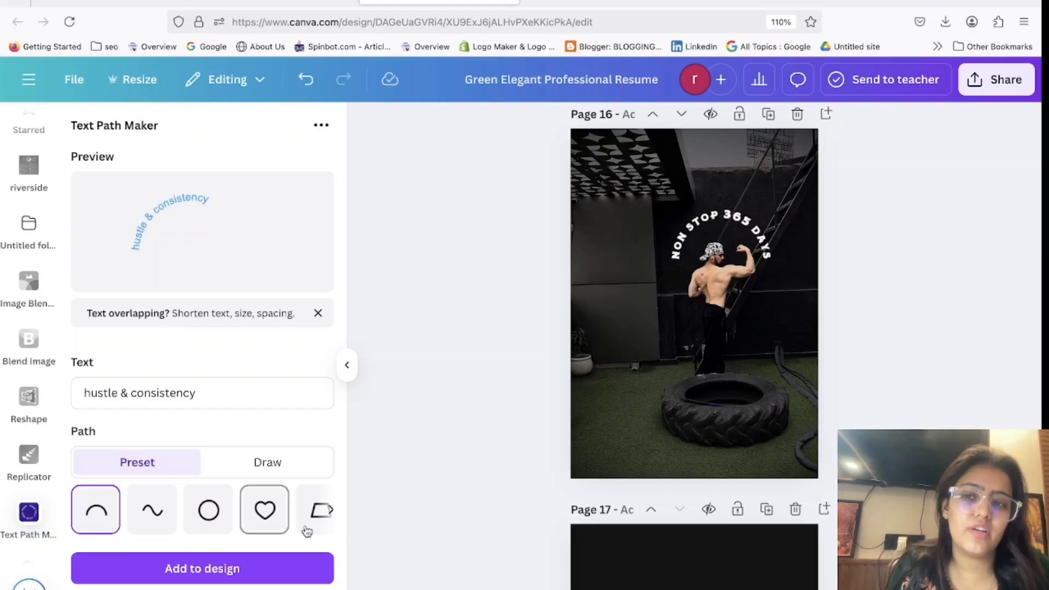
pyautogui.click(332, 512)
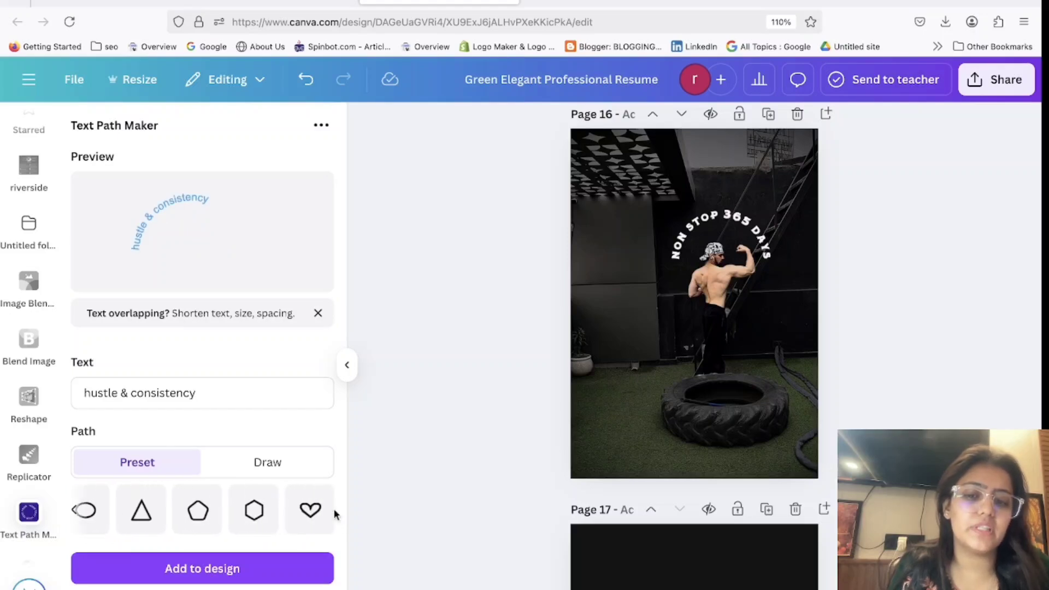
pyautogui.click(303, 513)
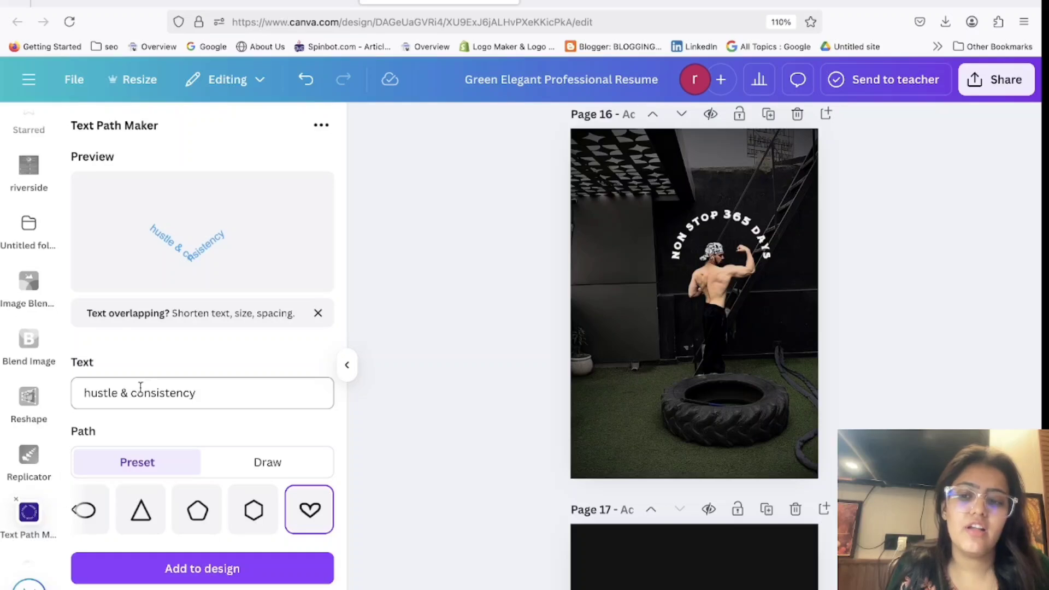
# Step: Extend the path text at its beginning to read "non stop 365 days of hustle & consistency"
pyautogui.click(85, 393)
pyautogui.write('non')
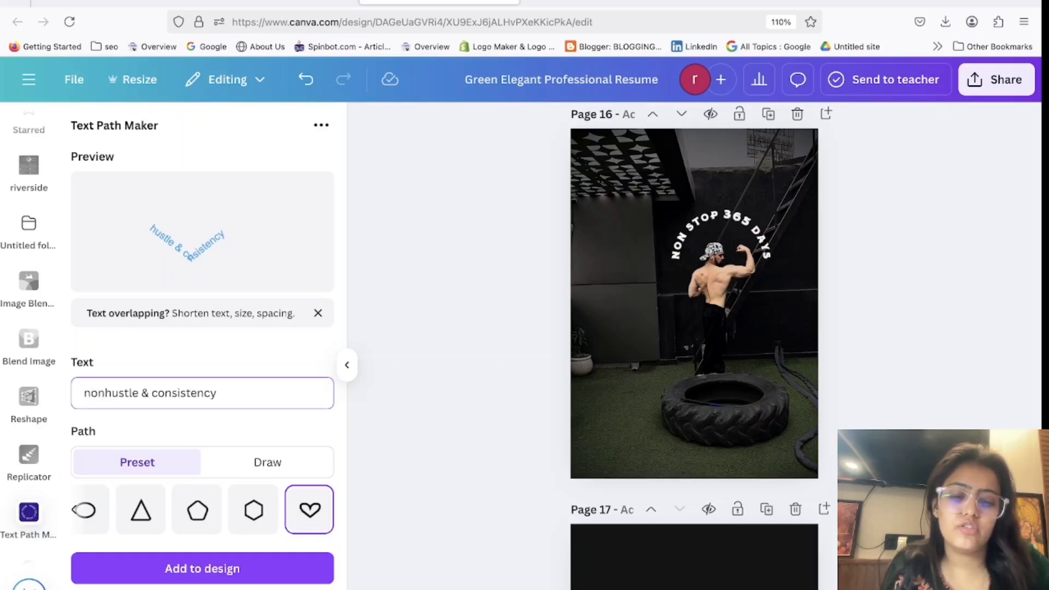
pyautogui.write(' ato')
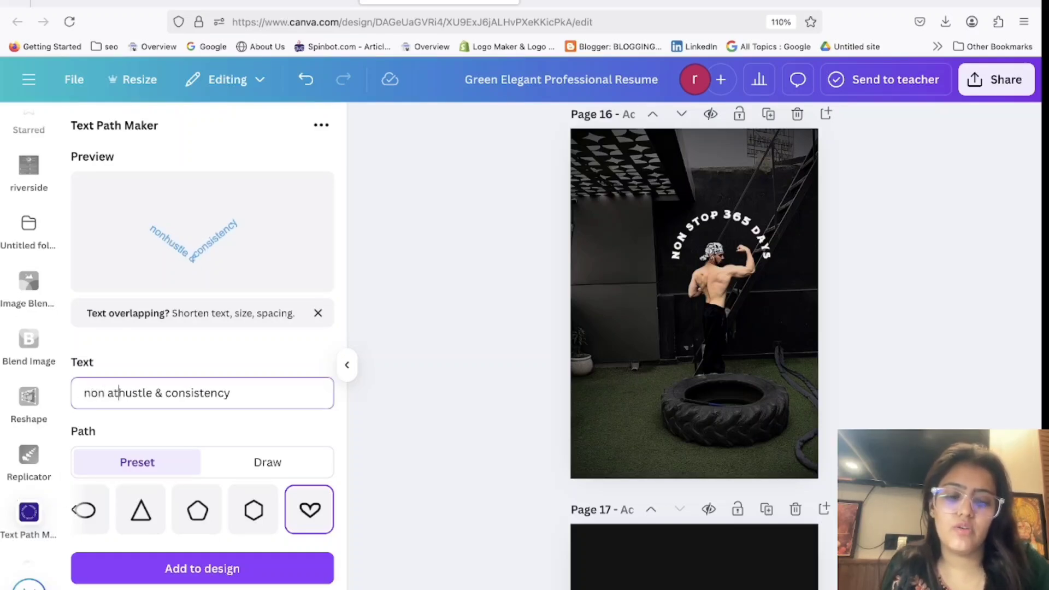
pyautogui.press('BackSpace')
pyautogui.press('BackSpace')
pyautogui.press('BackSpace')
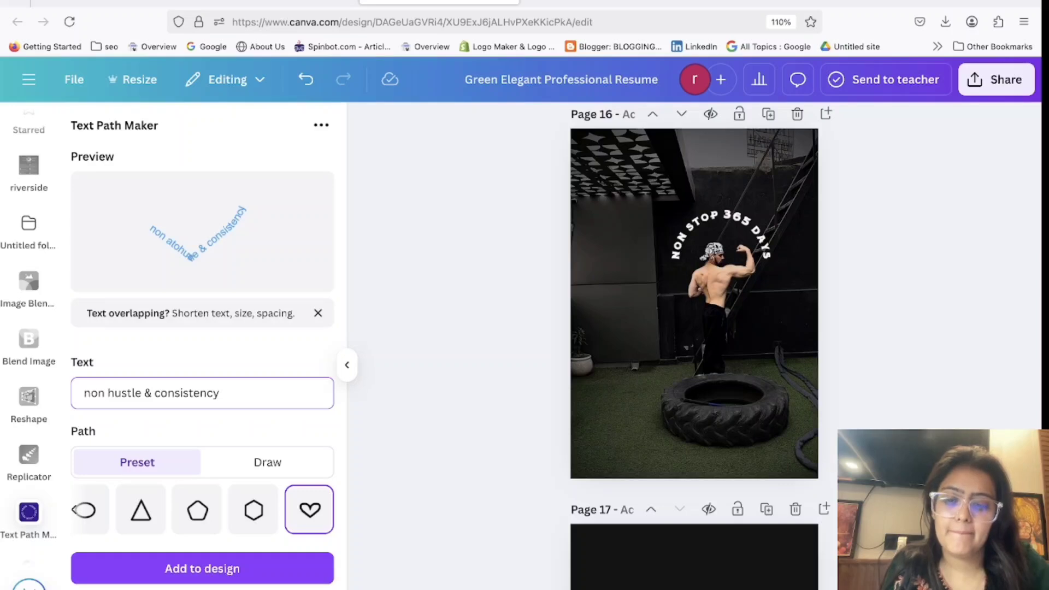
pyautogui.write('st')
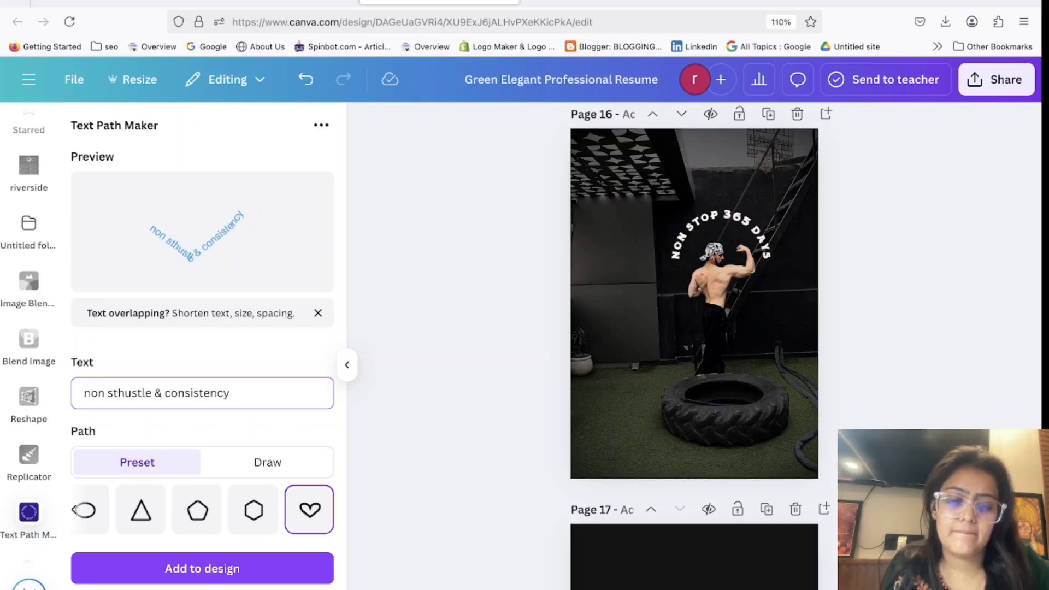
pyautogui.write('op 3')
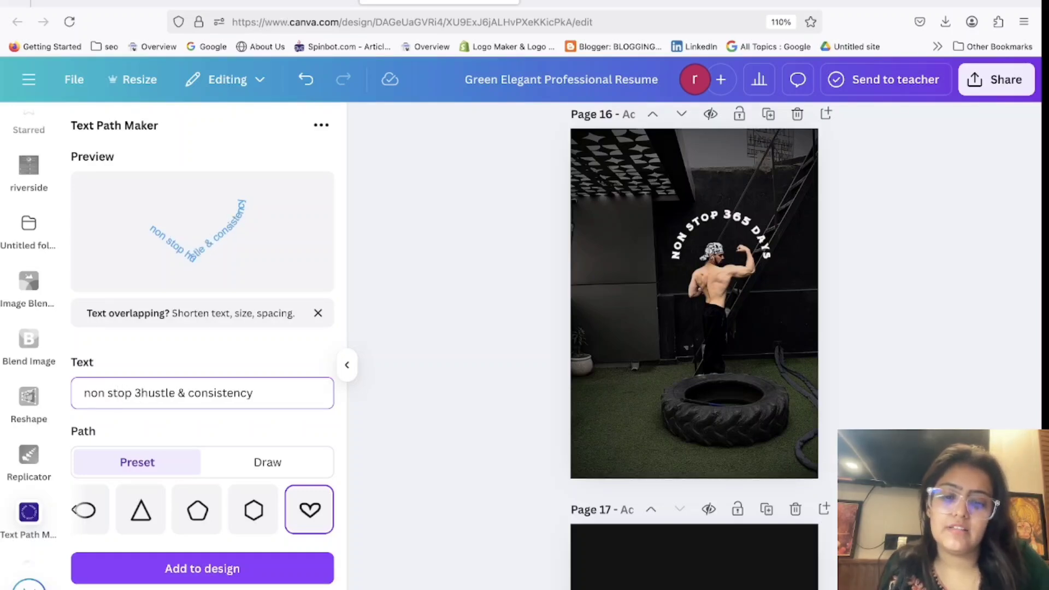
pyautogui.write('65 da')
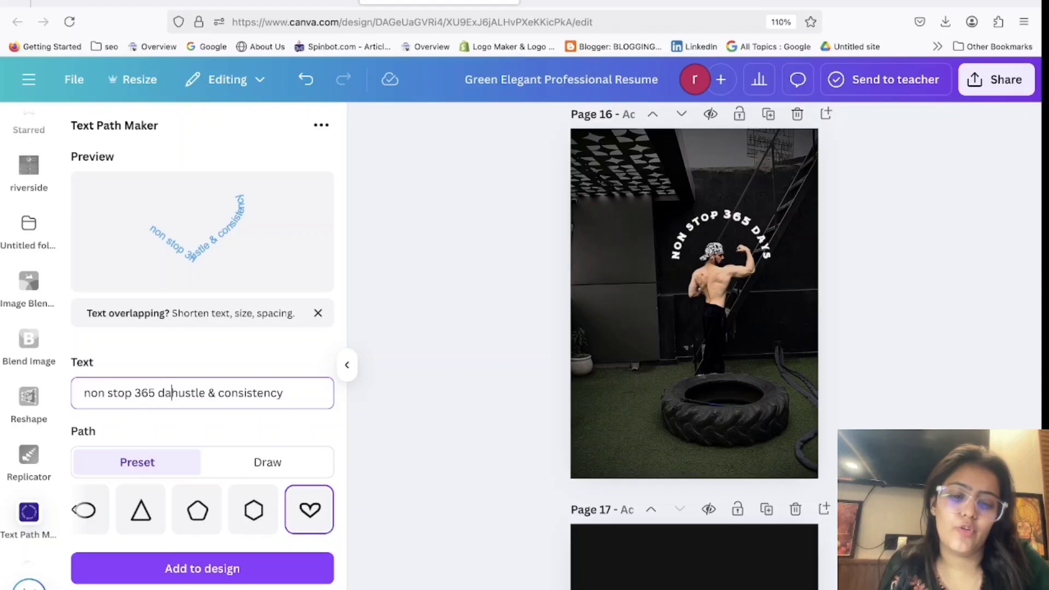
pyautogui.write('ys o')
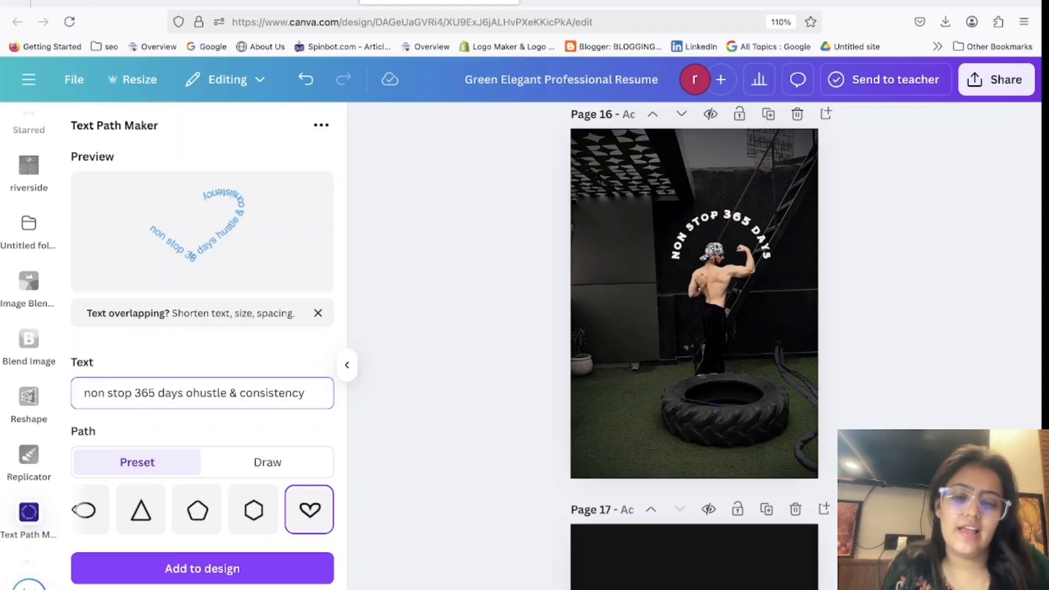
pyautogui.write('f')
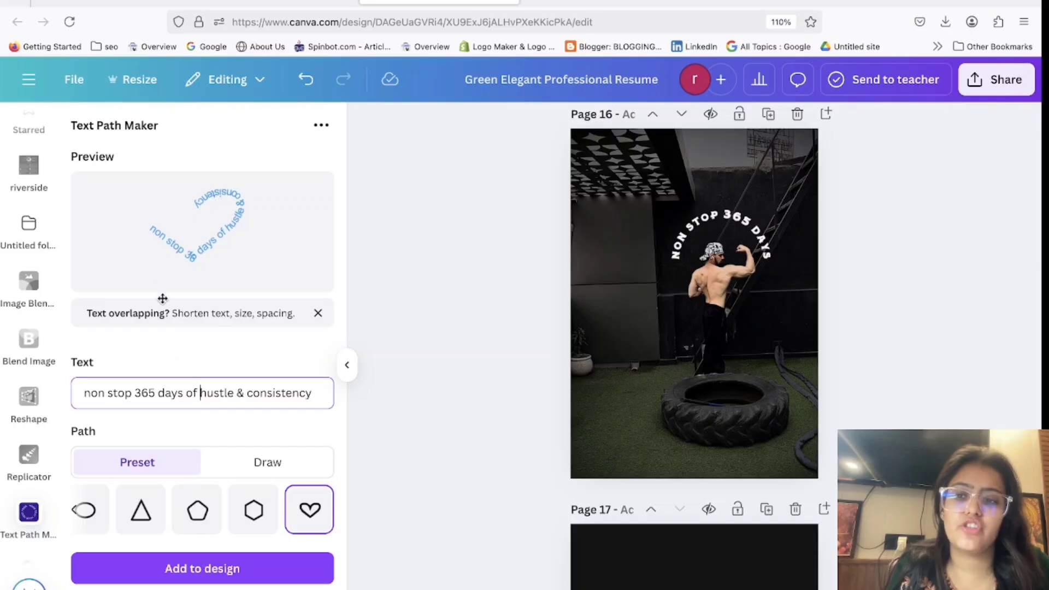
# Step: Apply the rounded heart preset path to the text and set the text size to 25
pyautogui.hscroll(-5, 175, 511)
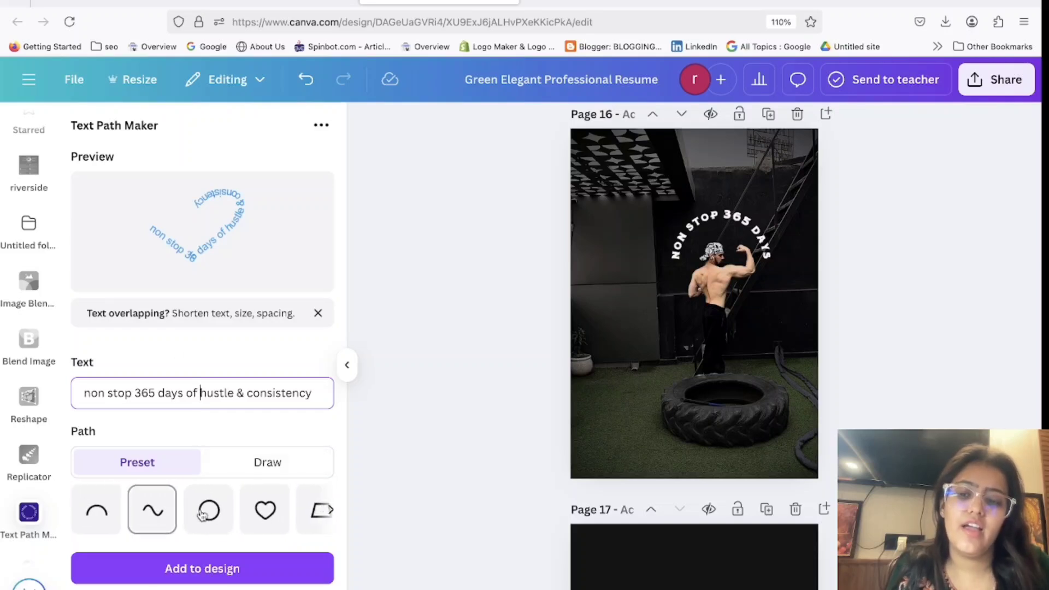
pyautogui.click(265, 513)
pyautogui.click(269, 527)
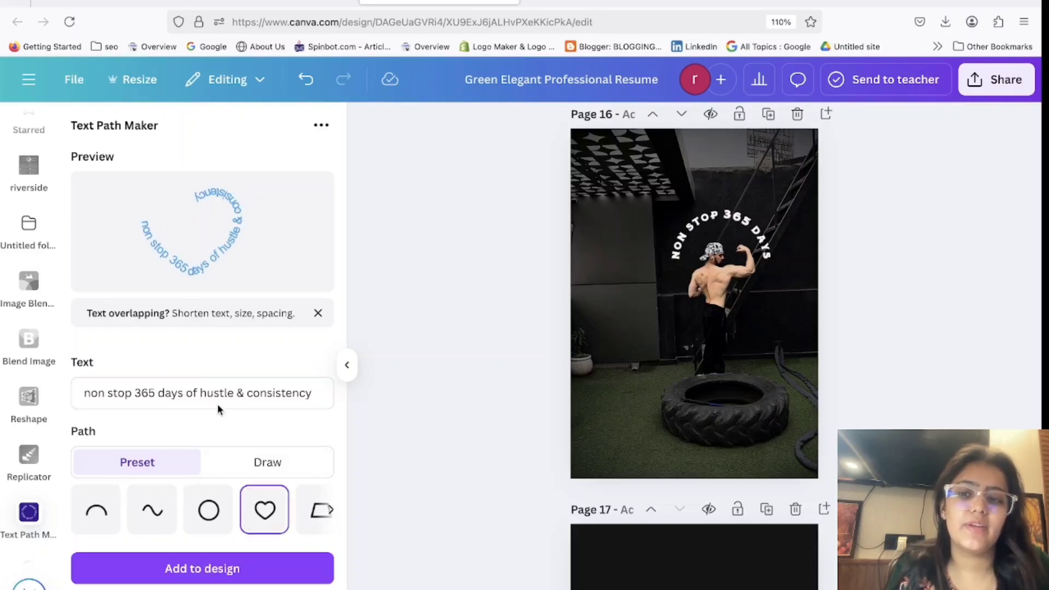
pyautogui.scroll(-5, 223, 371)
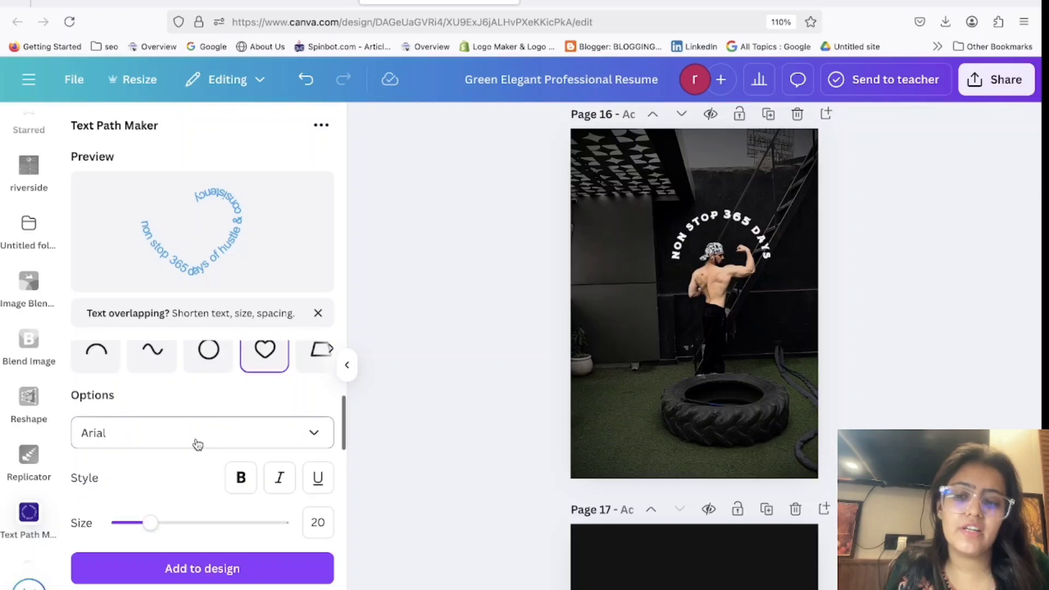
pyautogui.moveTo(149, 523); pyautogui.dragTo(158, 524)
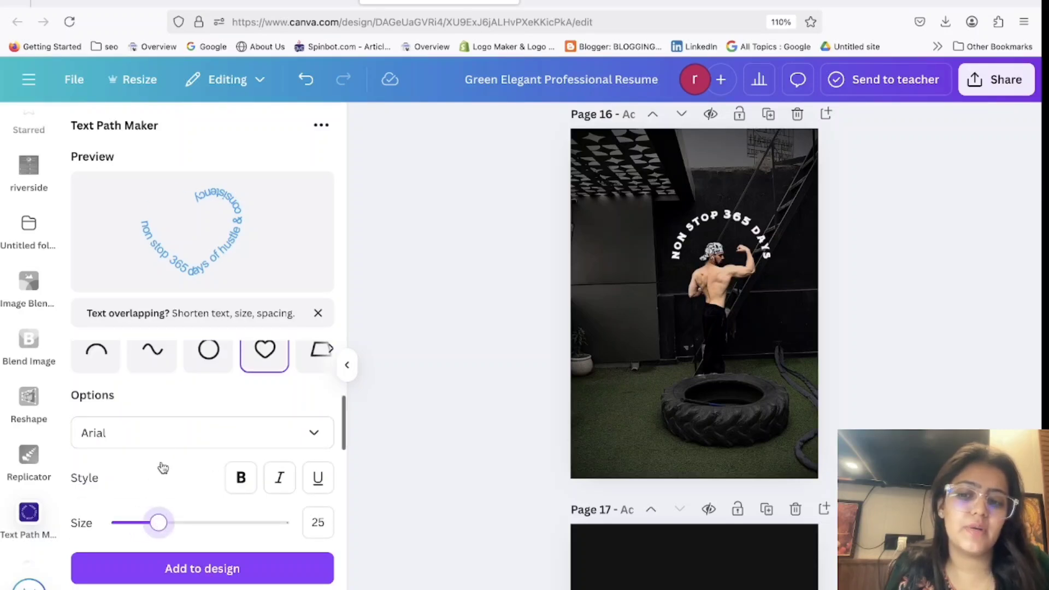
# Step: Italicize the "non stop 365 days of hustle & consistency" heart path text
pyautogui.click(276, 485)
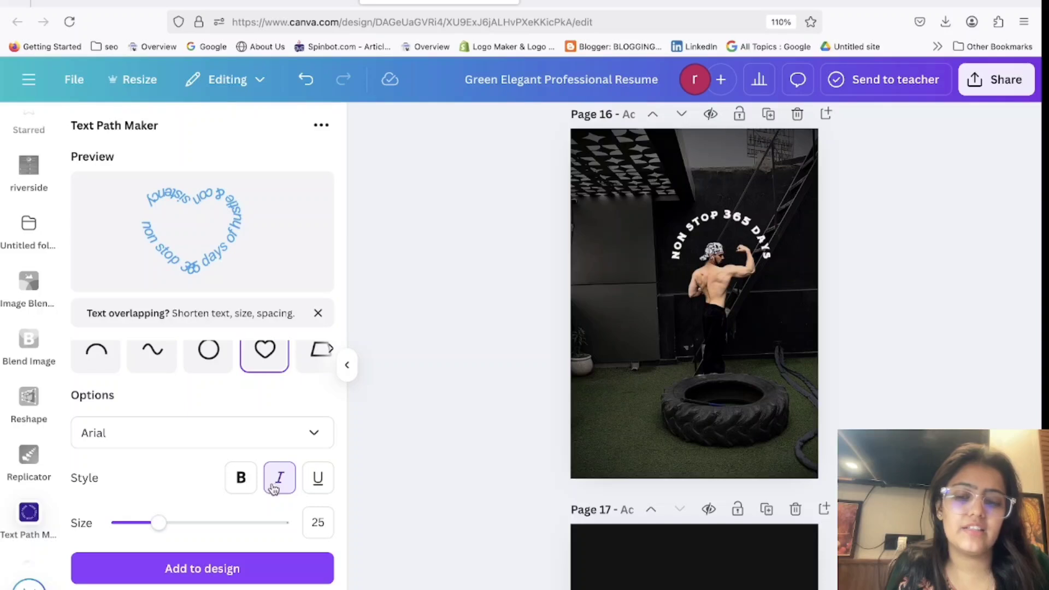
pyautogui.scroll(3, 208, 415)
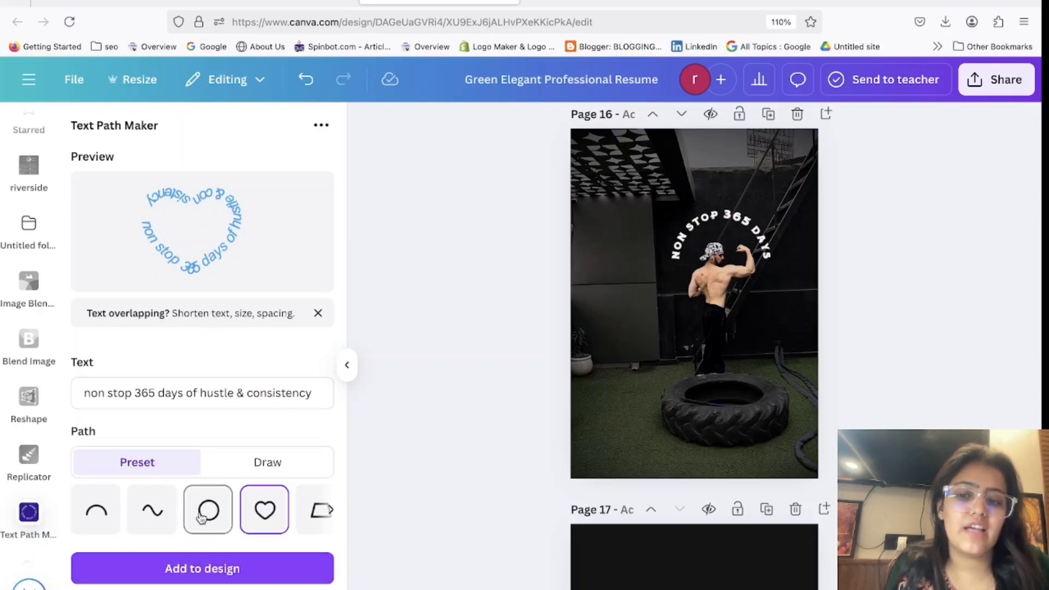
pyautogui.scroll(-3, 218, 478)
pyautogui.scroll(3, 251, 459)
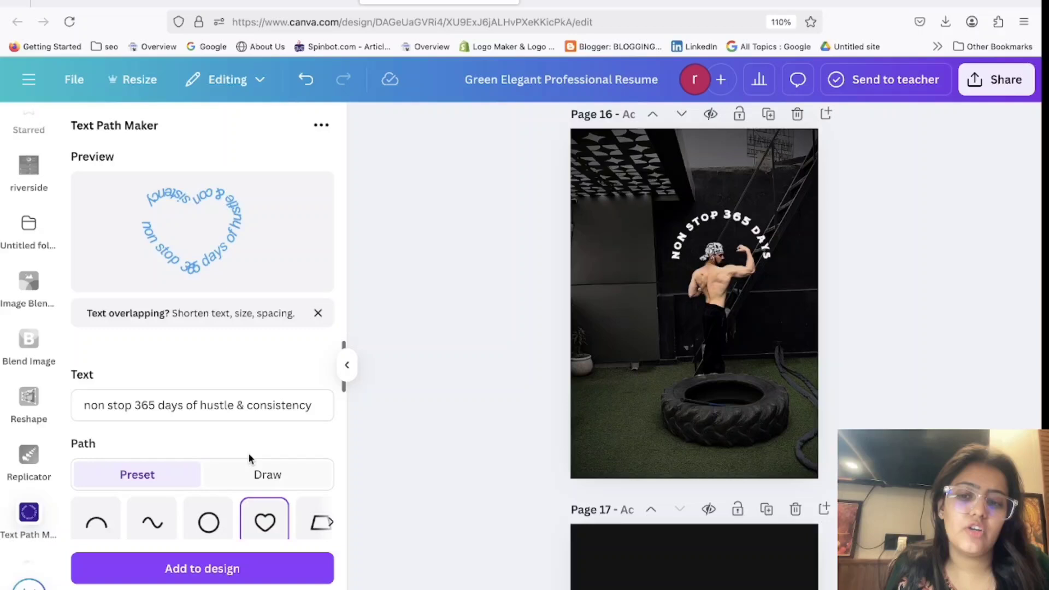
# Step: Look at the Draw option for the text path, and return to the preset paths
pyautogui.click(275, 464)
pyautogui.scroll(-2, 206, 433)
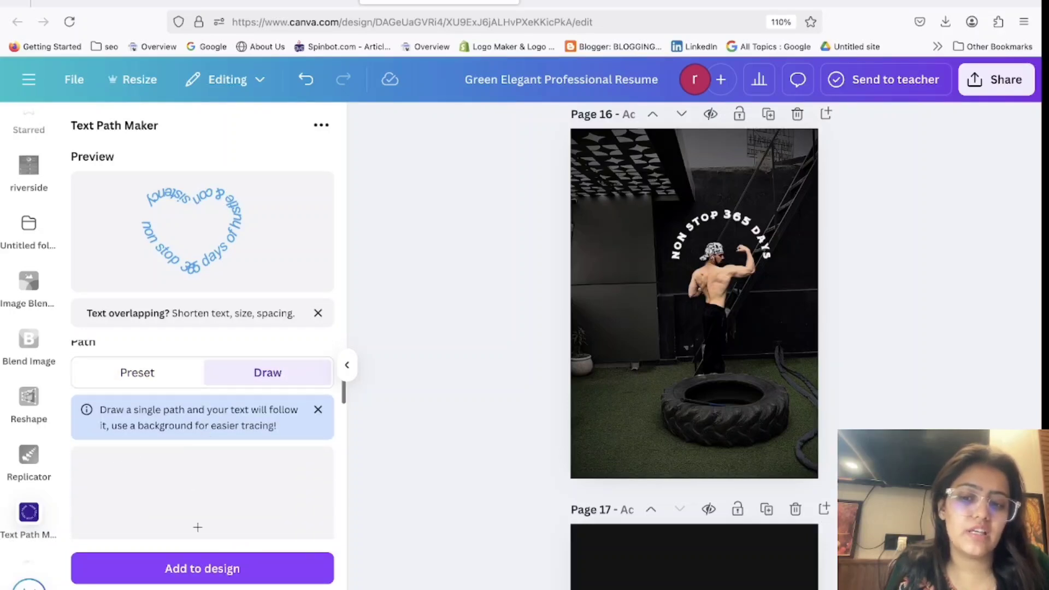
pyautogui.click(141, 370)
pyautogui.scroll(-4, 164, 463)
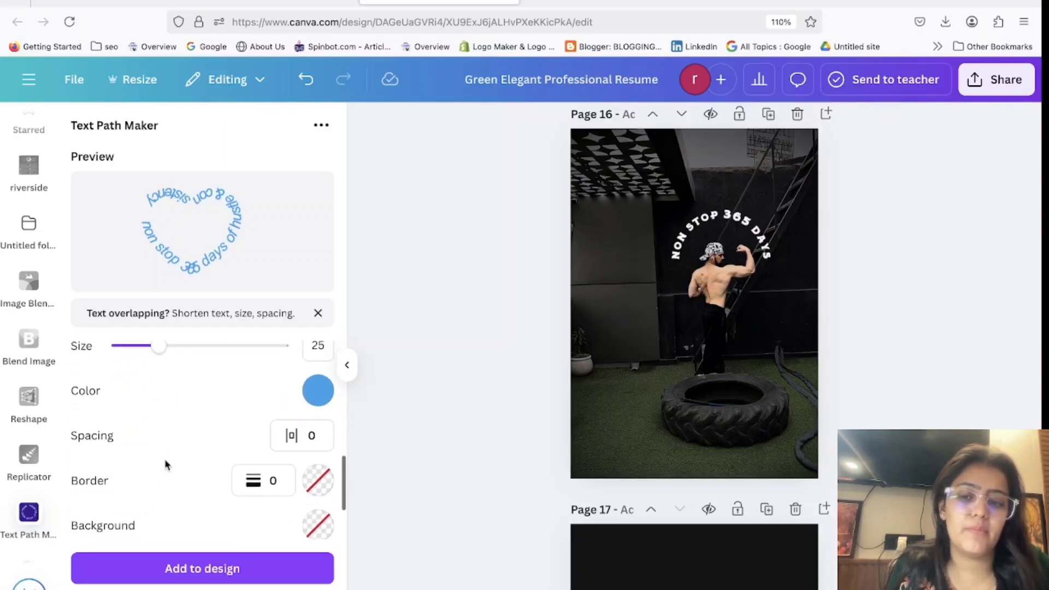
# Step: Change the heart path text's colour to white from the document colours
pyautogui.scroll(-2, 191, 463)
pyautogui.scroll(2, 191, 459)
pyautogui.click(318, 398)
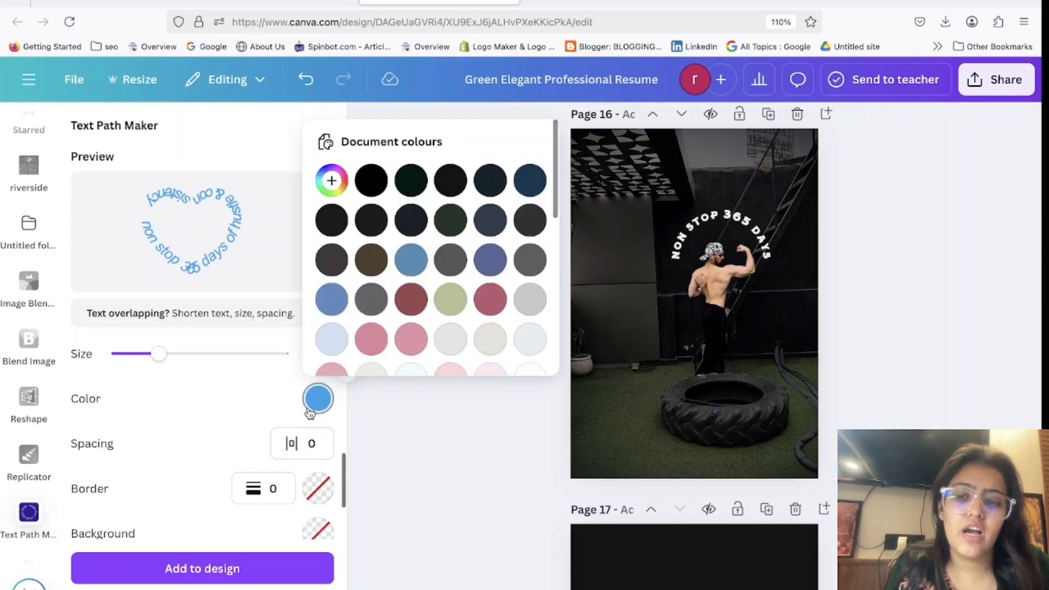
pyautogui.click(529, 374)
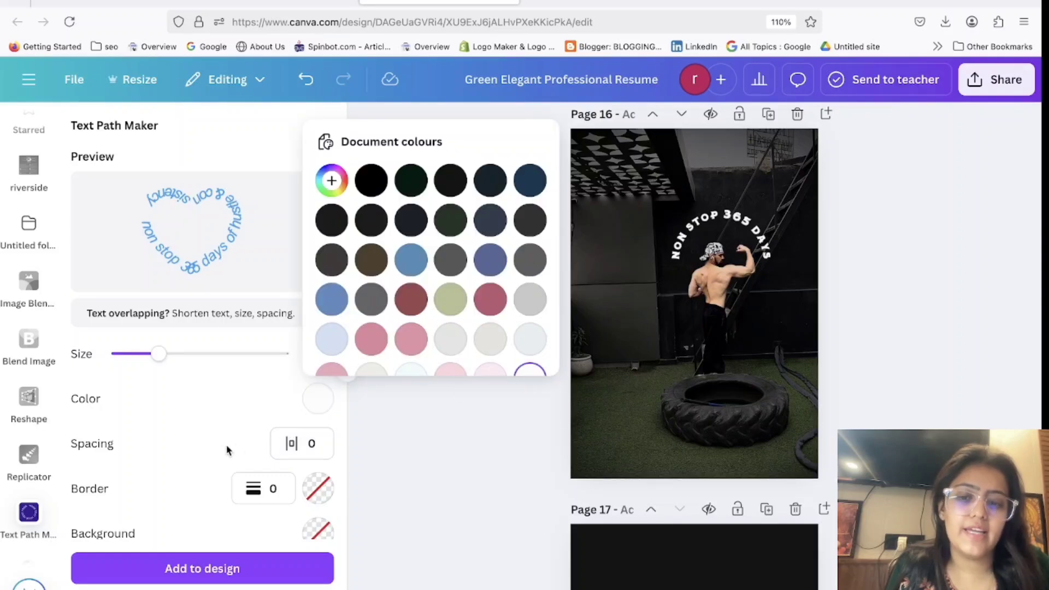
pyautogui.click(206, 422)
# Step: Set the heart path text's horizontal spacing to 100
pyautogui.click(312, 445)
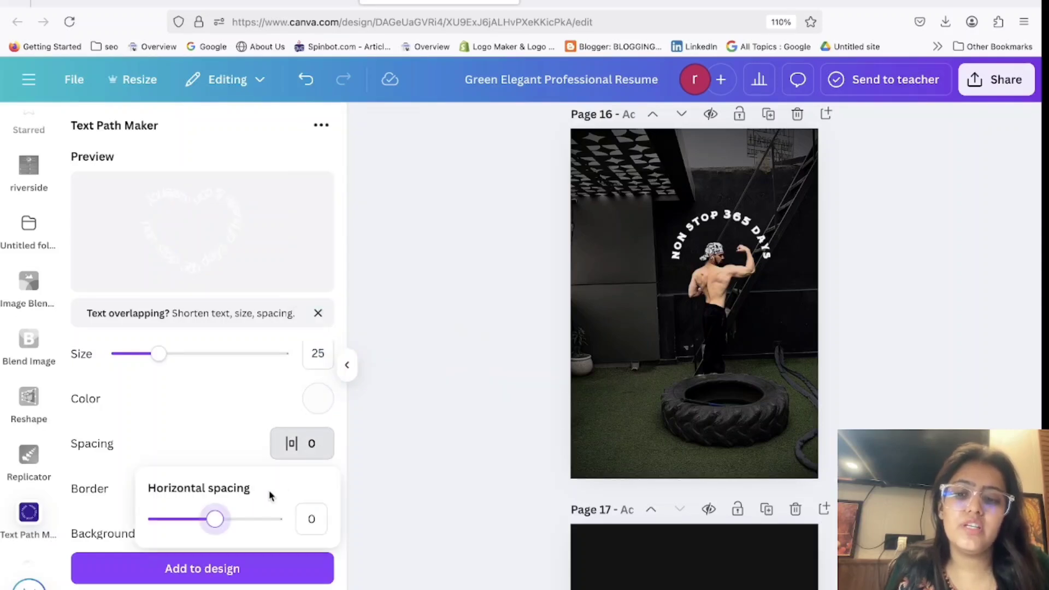
pyautogui.moveTo(222, 529)
pyautogui.mouseDown()
pyautogui.moveTo(242, 530)
pyautogui.moveTo(229, 522)
pyautogui.mouseUp()
pyautogui.click(228, 425)
pyautogui.scroll(-2, 242, 493)
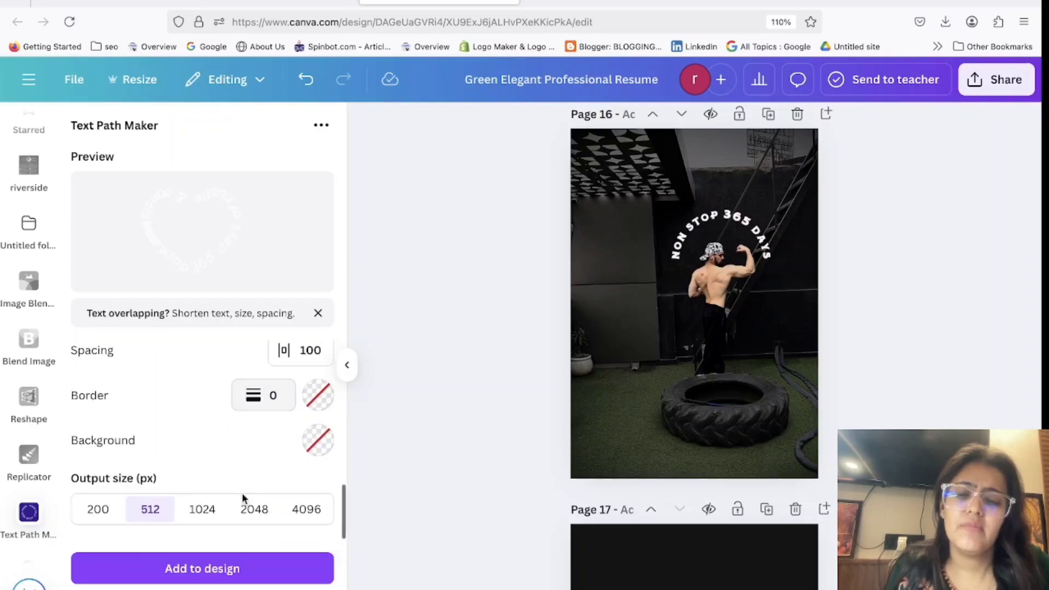
# Step: Set the output size to 200 px and add the heart text to page 16, enlarged around the man
pyautogui.click(99, 511)
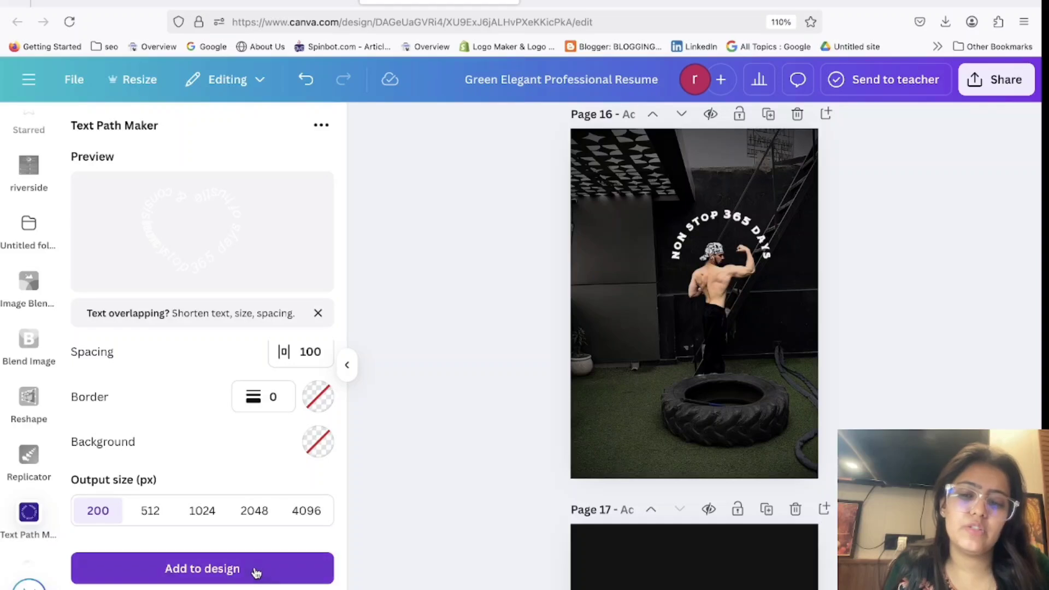
pyautogui.click(256, 571)
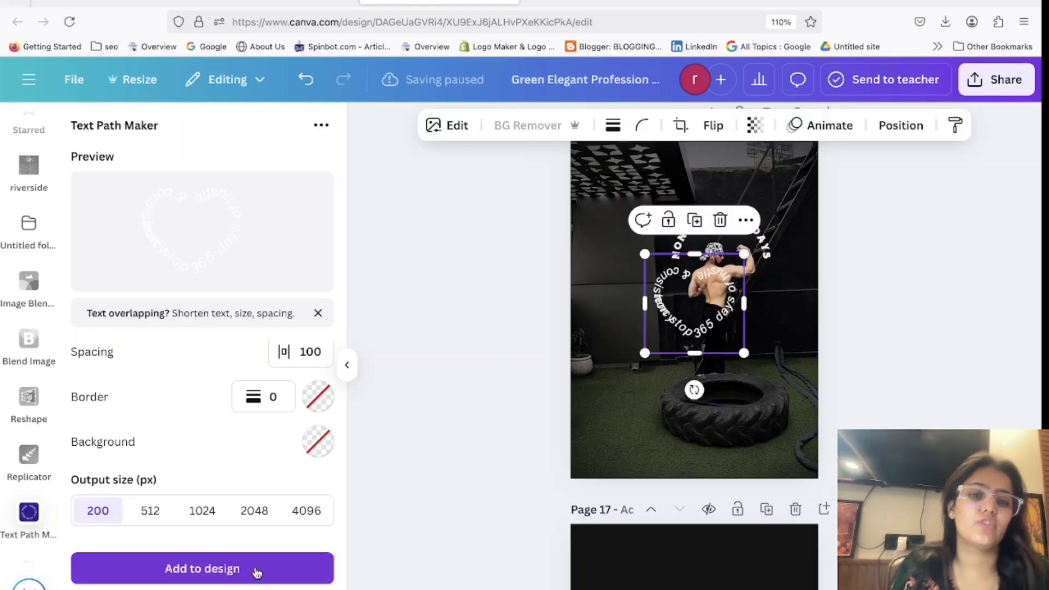
pyautogui.moveTo(641, 355); pyautogui.dragTo(659, 367)
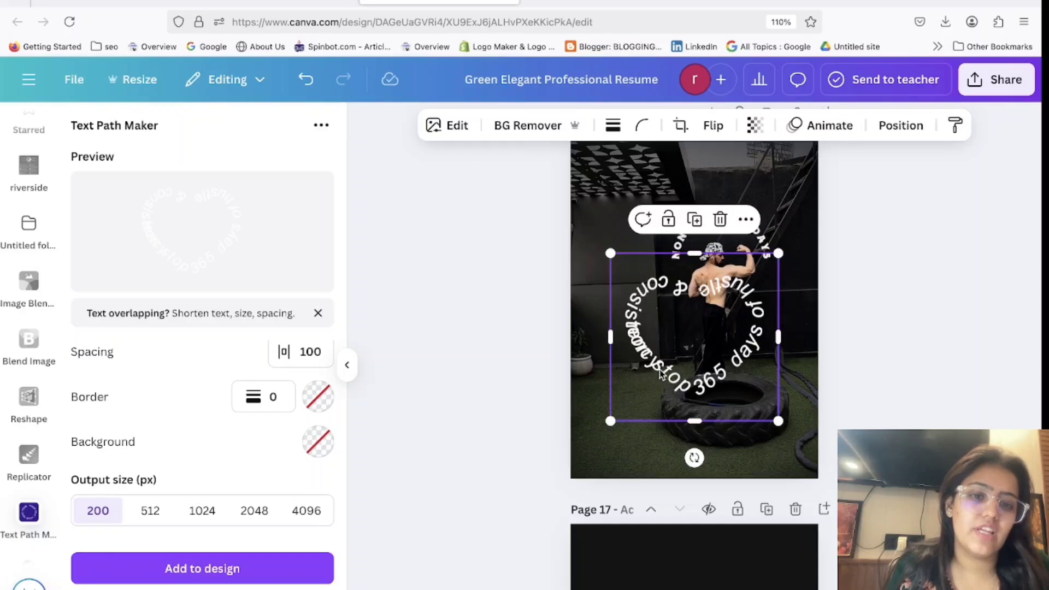
# Step: Set the path text's size to 22 and its horizontal spacing to 400
pyautogui.scroll(-5, 212, 425)
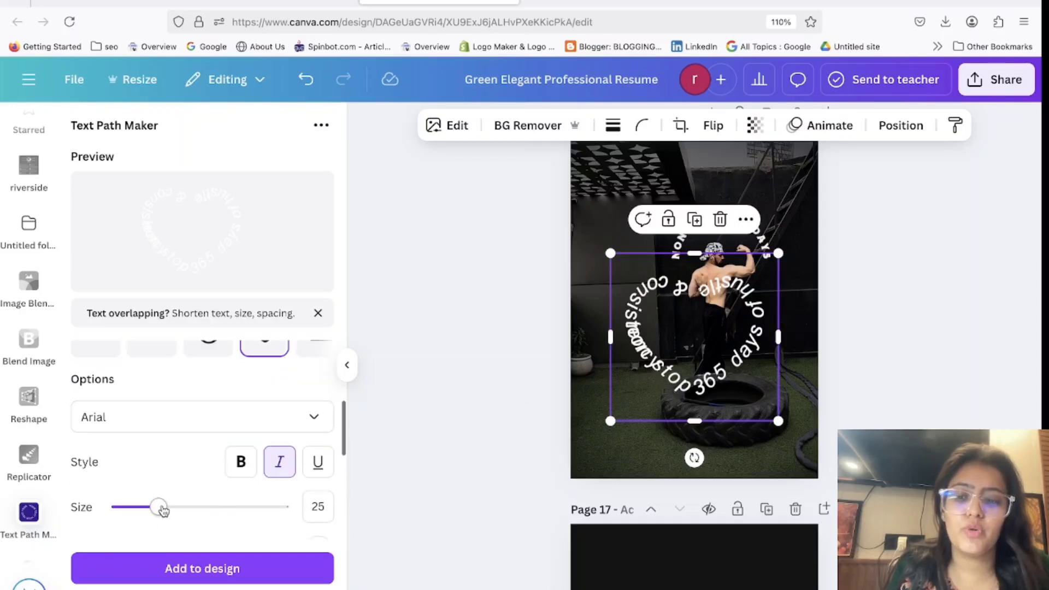
pyautogui.scroll(3, 156, 509)
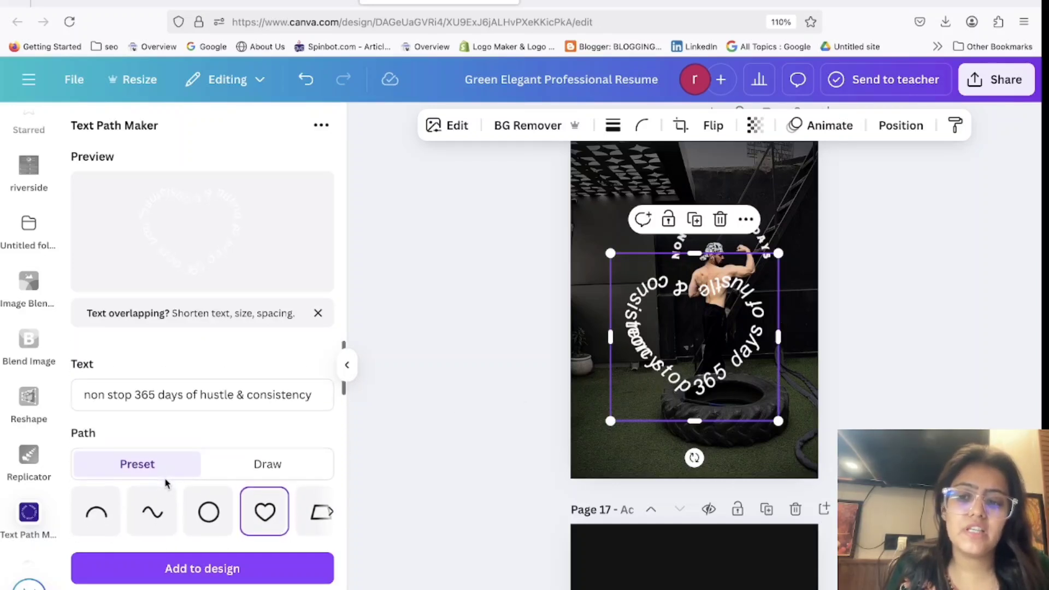
pyautogui.scroll(-5, 165, 483)
pyautogui.scroll(-1, 165, 483)
pyautogui.click(310, 426)
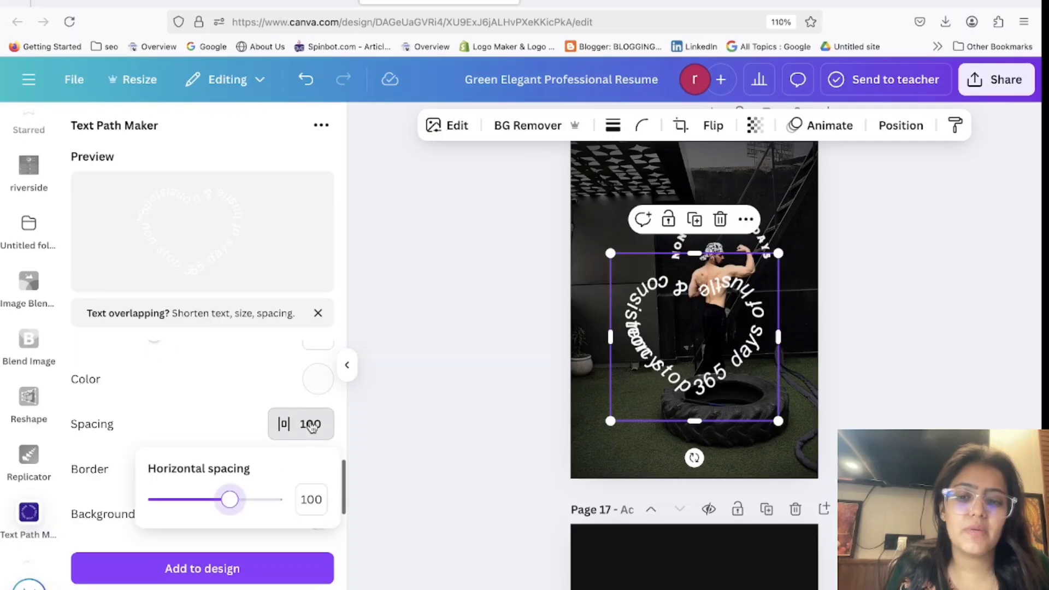
pyautogui.moveTo(235, 510); pyautogui.dragTo(282, 515)
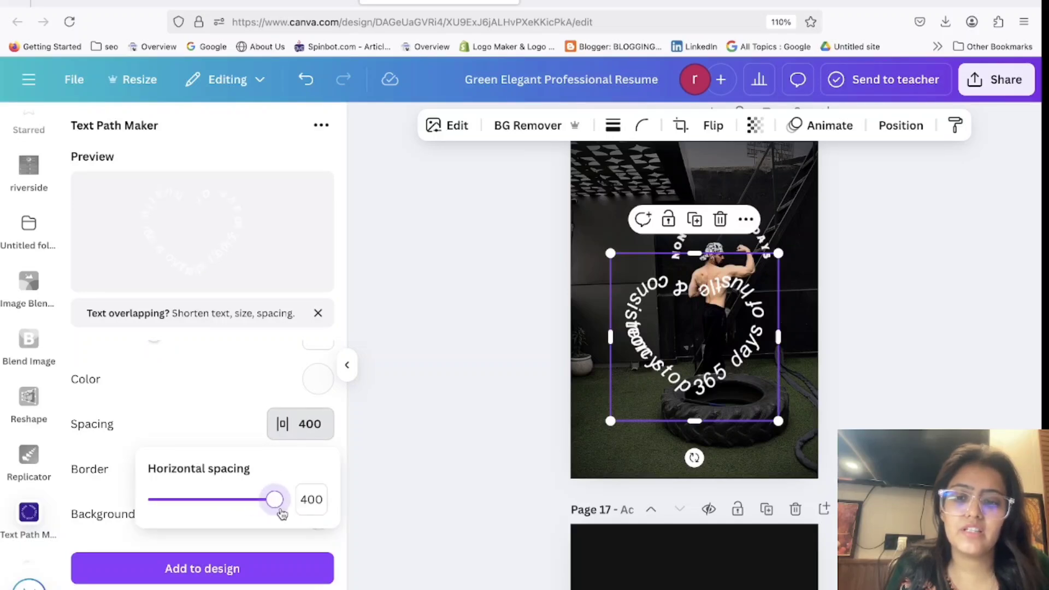
# Step: Add the widely spaced heart text to page 16, enlarged over the upper part of the gym photo
pyautogui.click(249, 581)
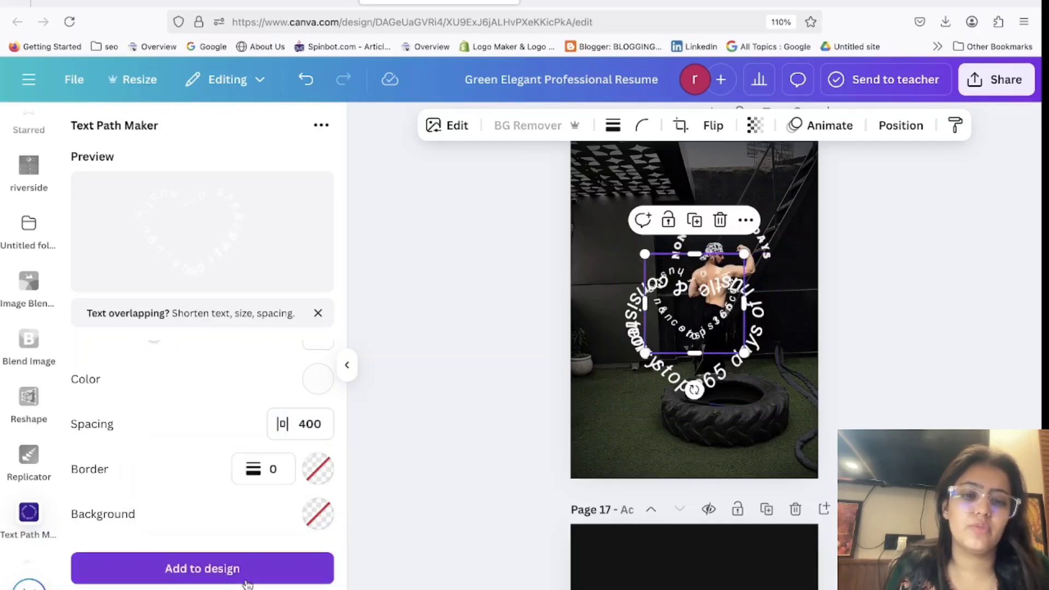
pyautogui.moveTo(643, 355); pyautogui.dragTo(461, 434)
pyautogui.moveTo(560, 396); pyautogui.dragTo(606, 301)
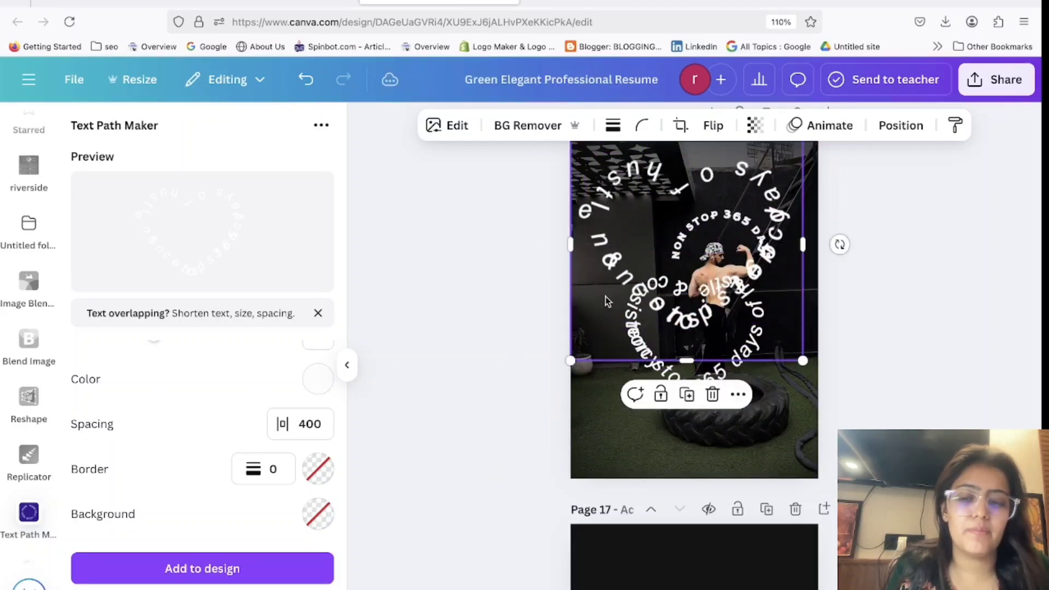
# Step: Set the path text's horizontal spacing to -400 and add this compressed version to page 16
pyautogui.click(298, 424)
pyautogui.moveTo(254, 499); pyautogui.dragTo(107, 502)
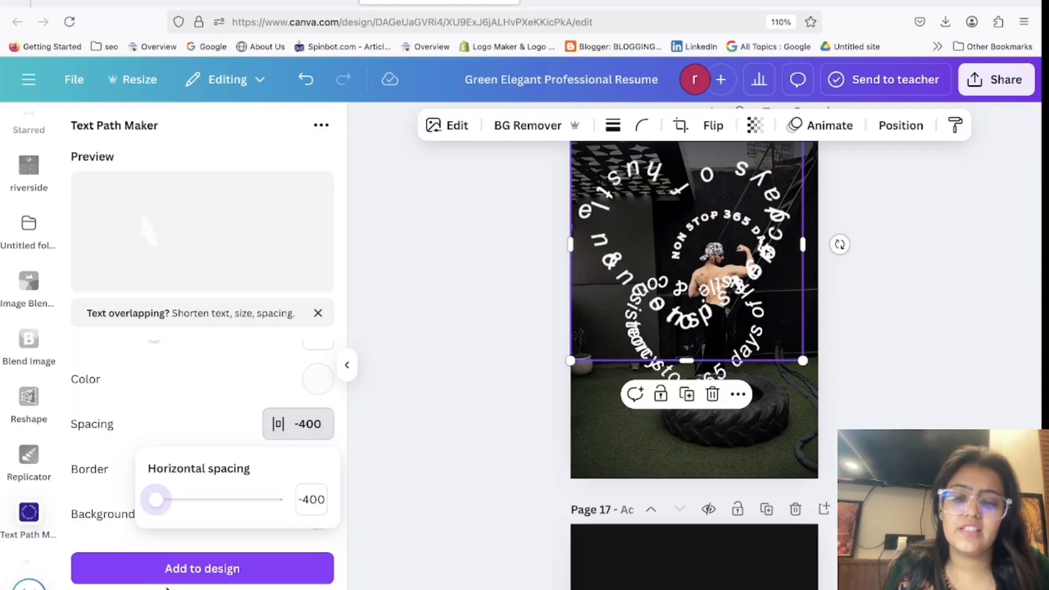
pyautogui.click(164, 568)
pyautogui.click(164, 569)
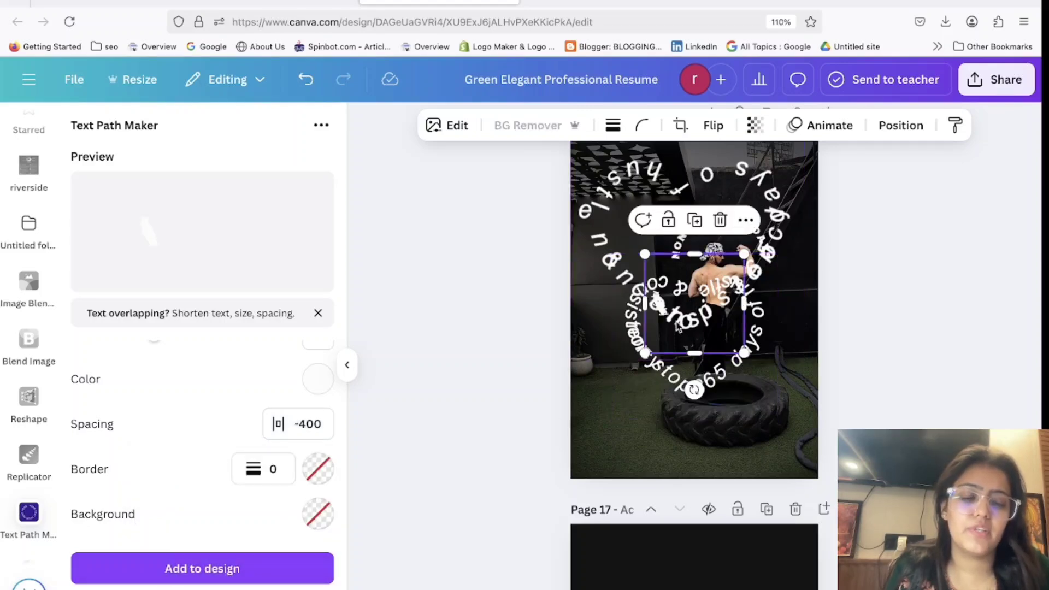
# Step: Delete the compressed text from the gym photo
pyautogui.moveTo(678, 327); pyautogui.dragTo(608, 417)
pyautogui.press('Delete')
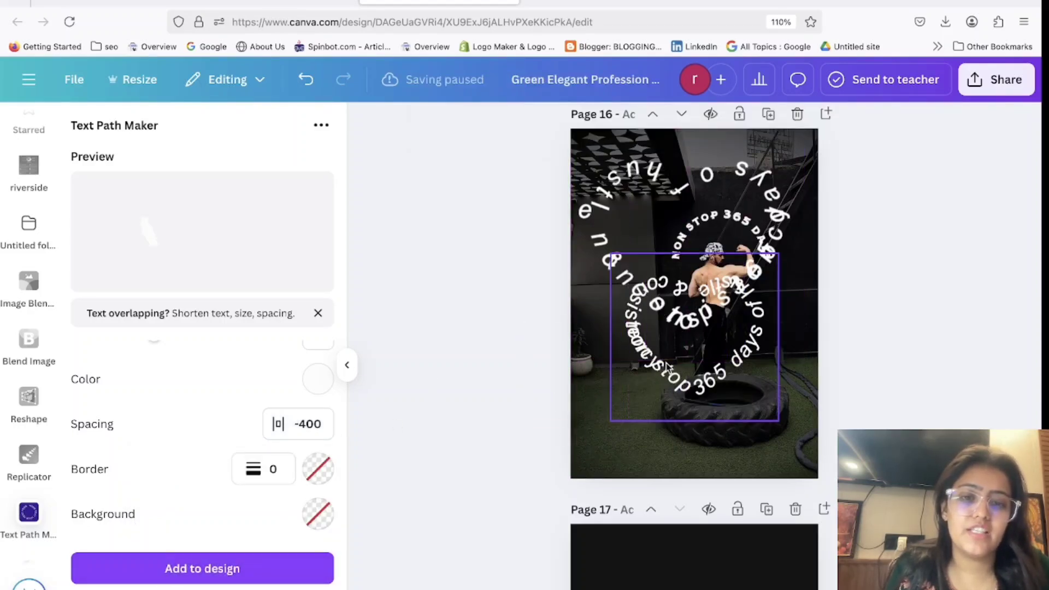
pyautogui.press('Delete')
# Step: Undo the page 16 edits back past all added text, the darkened background and the photo's enlargement
pyautogui.hotkey('ctrl', 'z')
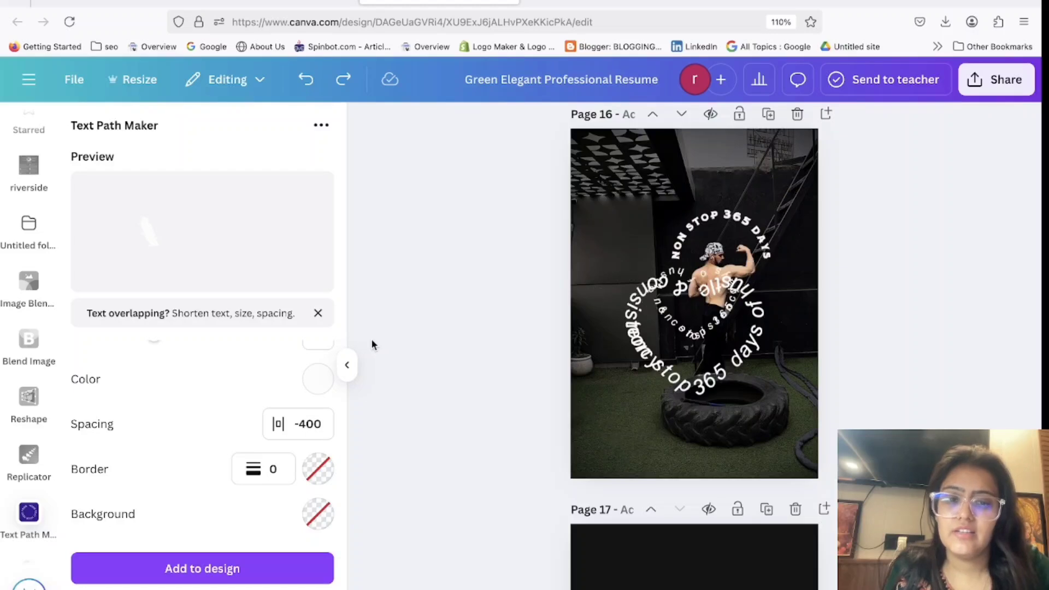
pyautogui.hotkey('ctrl', 'z')
pyautogui.hotkey('ctrl', 'z')
pyautogui.hotkey('ctrl', 'z')
pyautogui.hotkey('ctrl', 'z')
pyautogui.hotkey('ctrl', 'z')
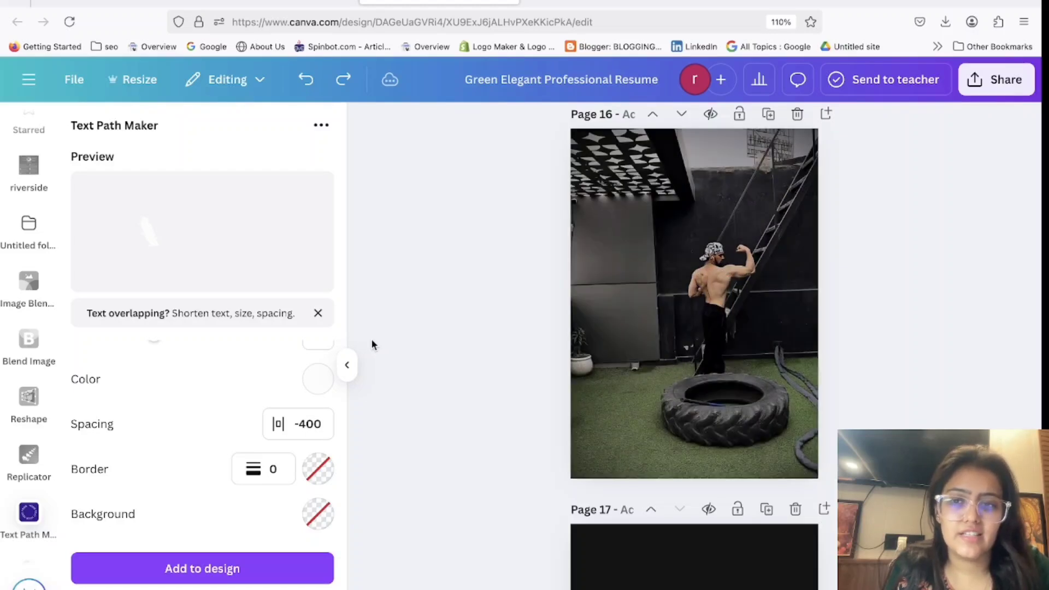
pyautogui.hotkey('ctrl', 'z')
pyautogui.hotkey('ctrl', 'z')
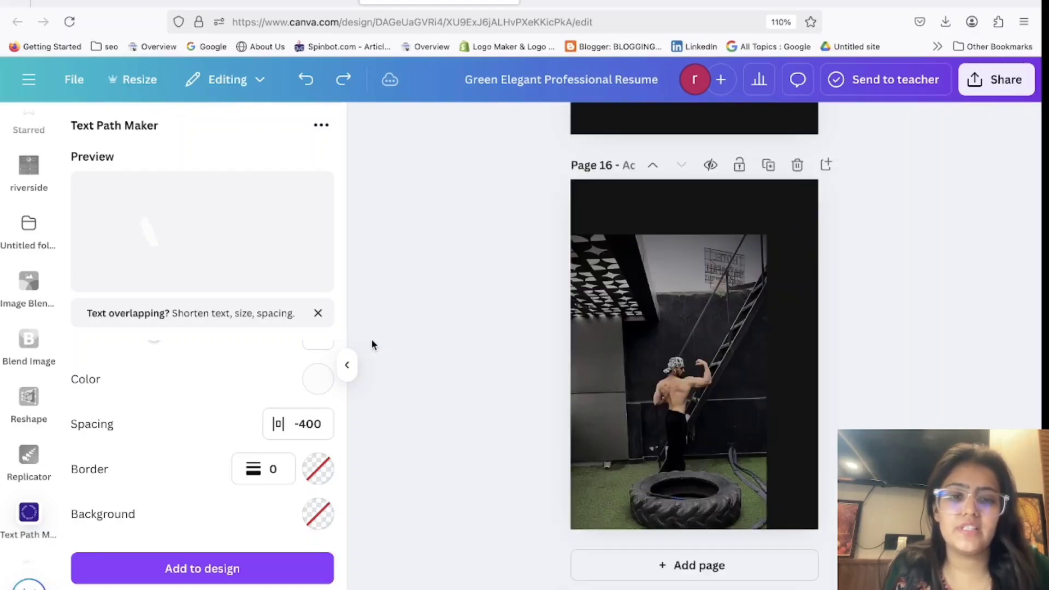
# Step: Reposition the gym photo on page 16 and widen it to the page's right edge
pyautogui.moveTo(606, 382); pyautogui.dragTo(623, 304)
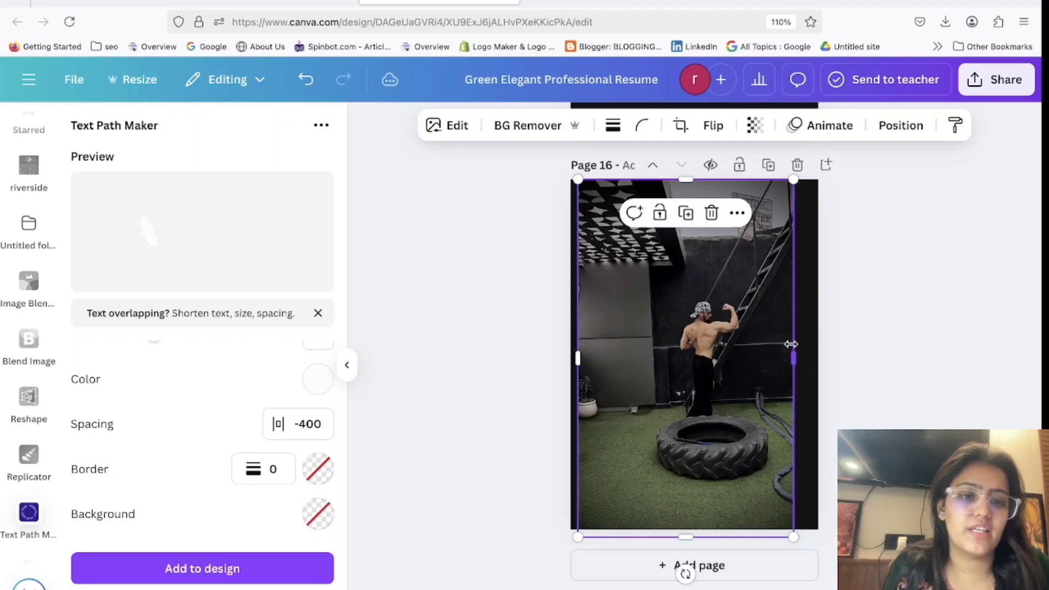
pyautogui.moveTo(789, 345); pyautogui.dragTo(823, 357)
pyautogui.scroll(5, 113, 447)
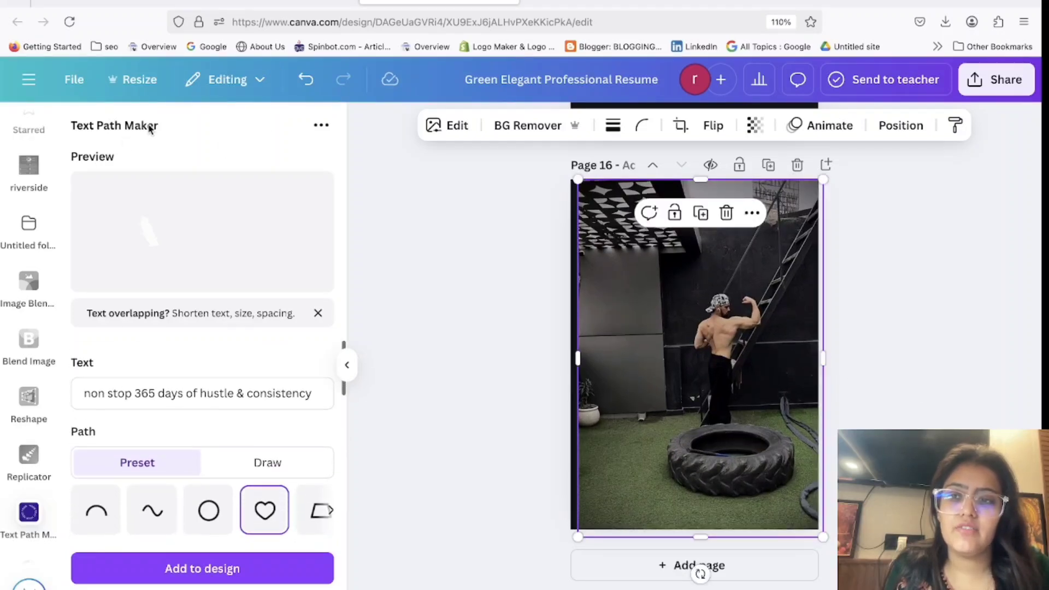
pyautogui.scroll(-10, 190, 379)
pyautogui.scroll(1, 202, 432)
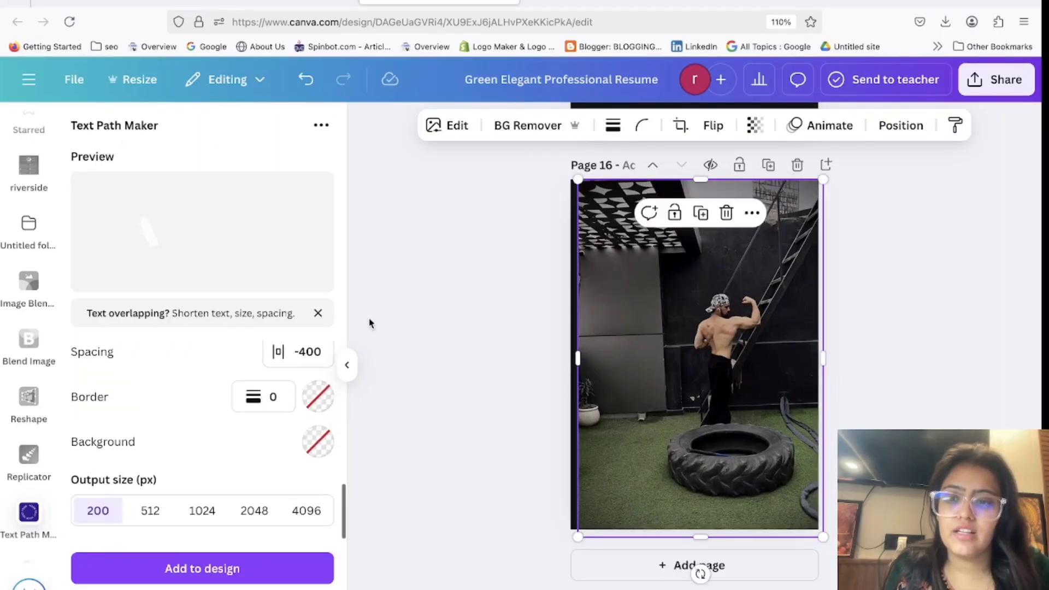
pyautogui.click(392, 322)
pyautogui.click(321, 127)
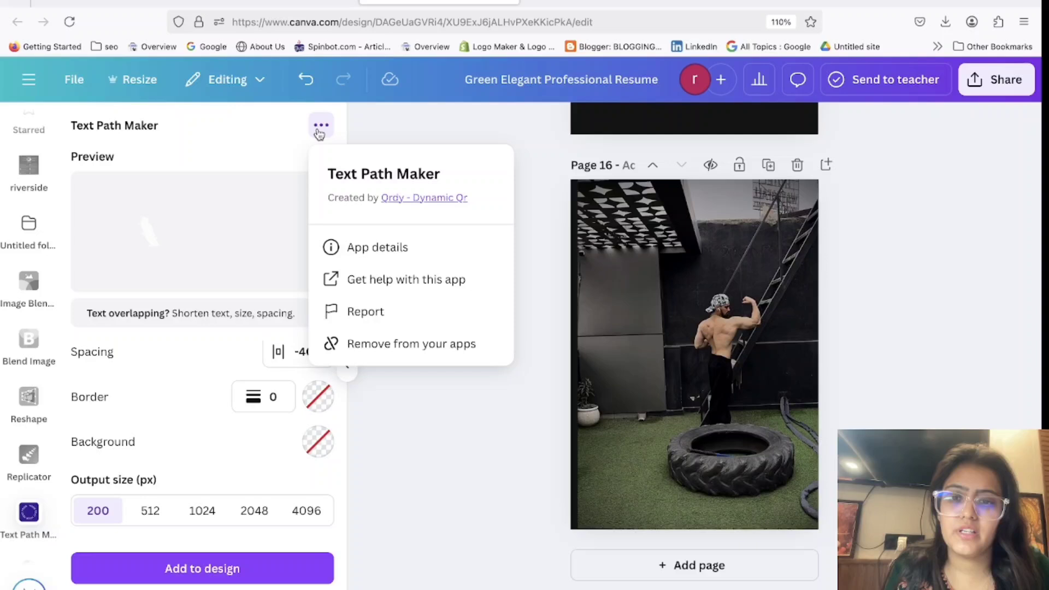
pyautogui.click(411, 416)
pyautogui.click(30, 516)
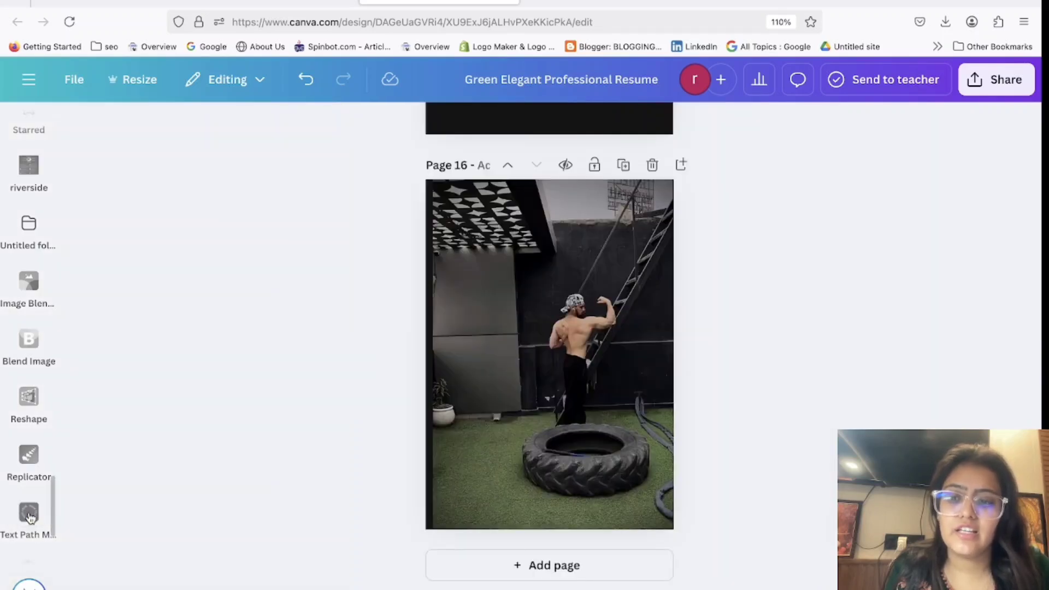
pyautogui.click(30, 517)
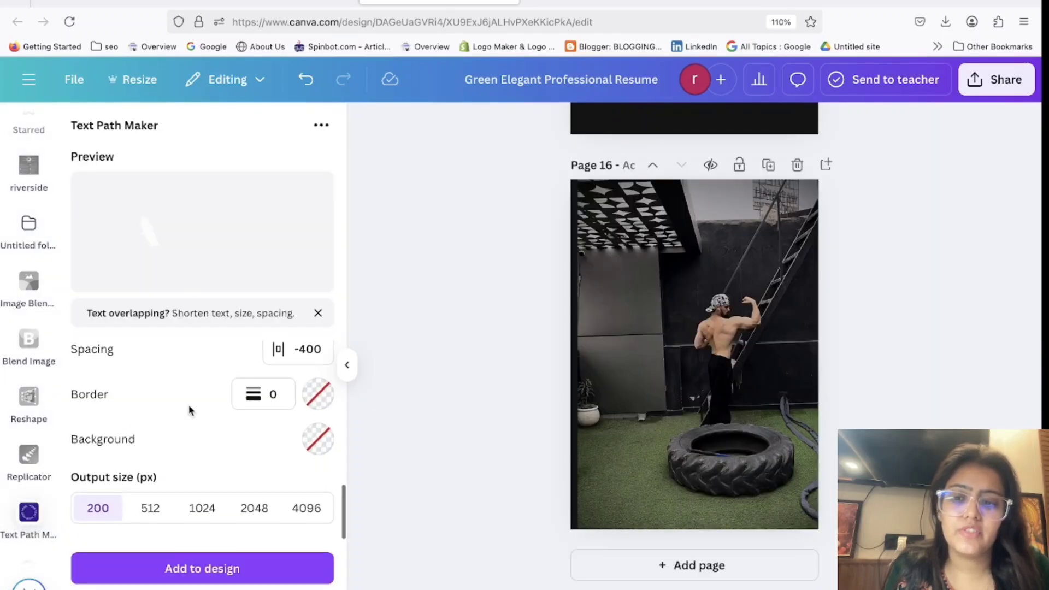
# Step: Clear the "non stop 365 days of hustle & consistency" wording from the path text
pyautogui.scroll(5, 189, 410)
pyautogui.tripleClick(266, 392)
pyautogui.press('BackSpace')
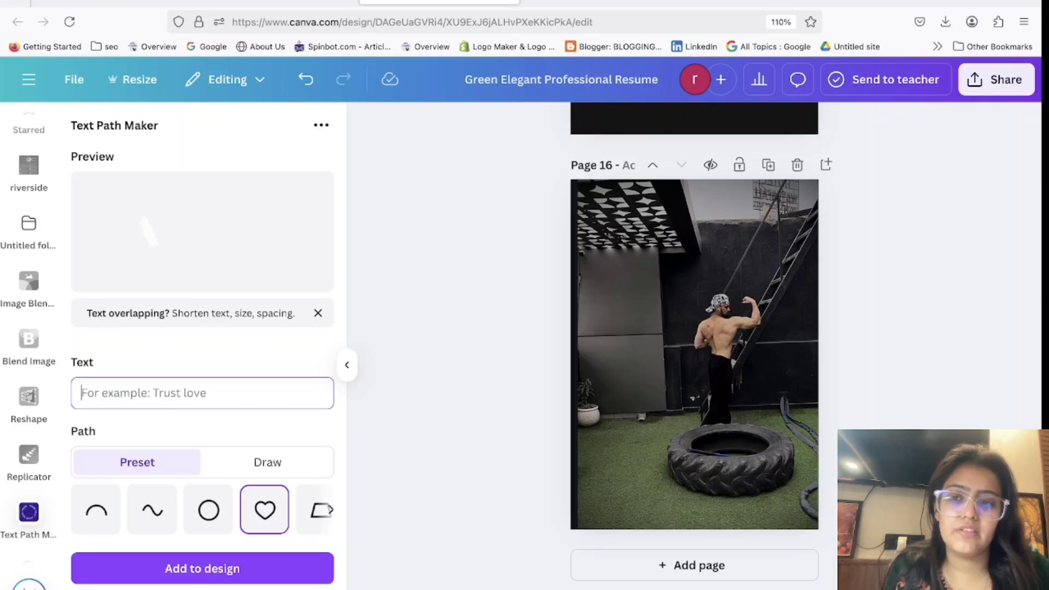
# Step: Set the path text's horizontal spacing to -220
pyautogui.scroll(-5, 296, 380)
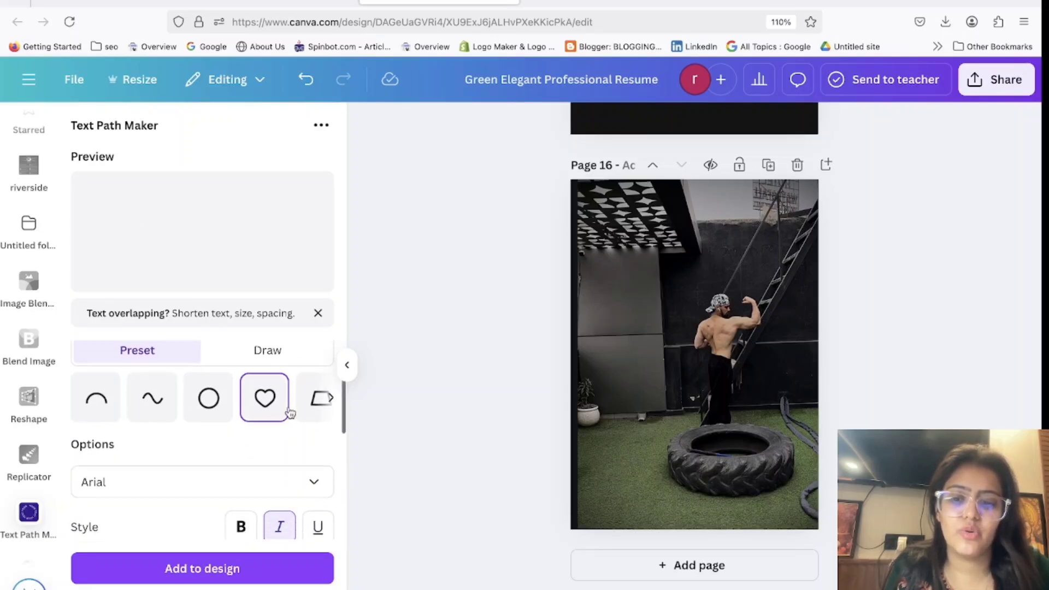
pyautogui.scroll(-5, 178, 454)
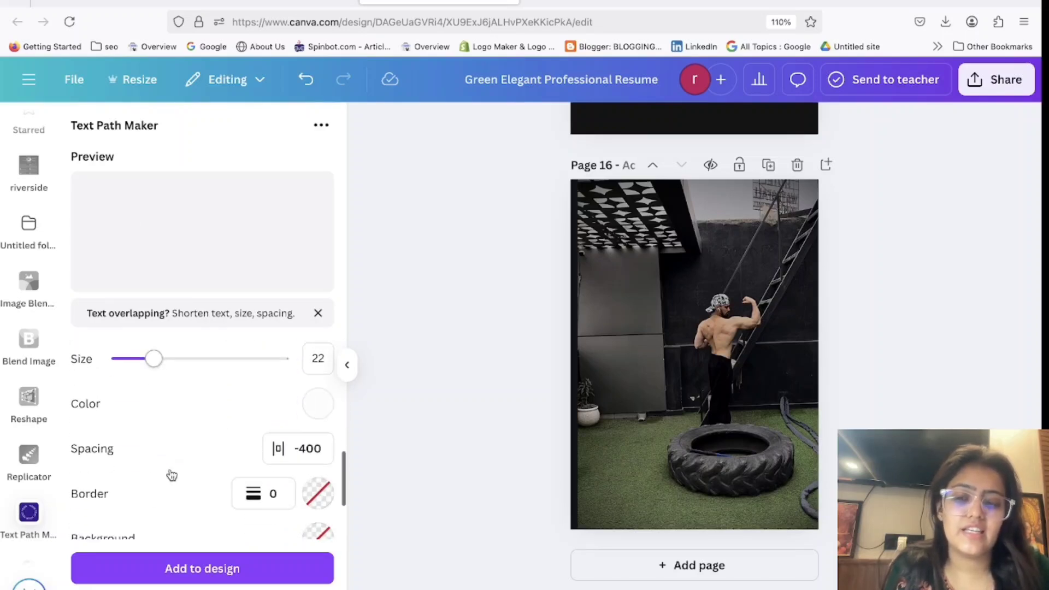
pyautogui.click(306, 404)
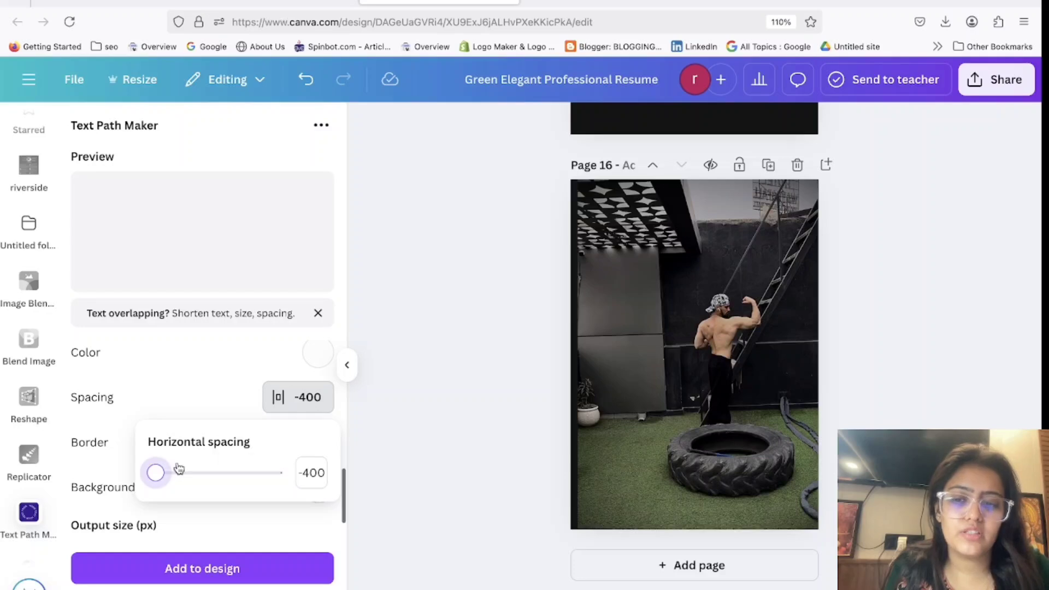
pyautogui.moveTo(178, 469)
pyautogui.mouseDown()
pyautogui.moveTo(164, 471)
pyautogui.moveTo(186, 471)
pyautogui.moveTo(183, 481)
pyautogui.mouseUp()
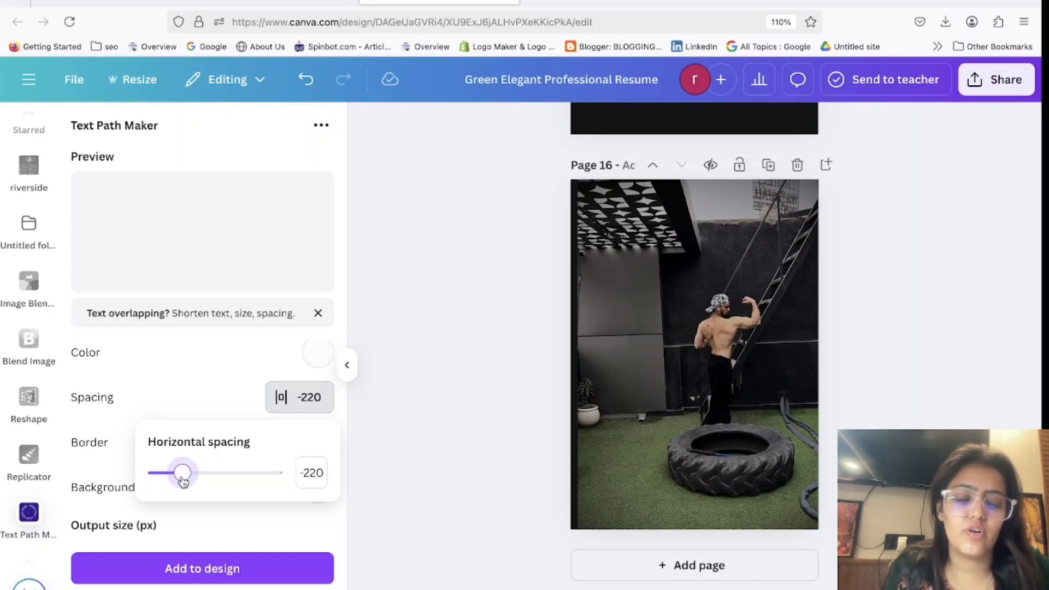
# Step: Enter "non stop 365 days of consistency" as the path text
pyautogui.click(187, 363)
pyautogui.scroll(5, 186, 415)
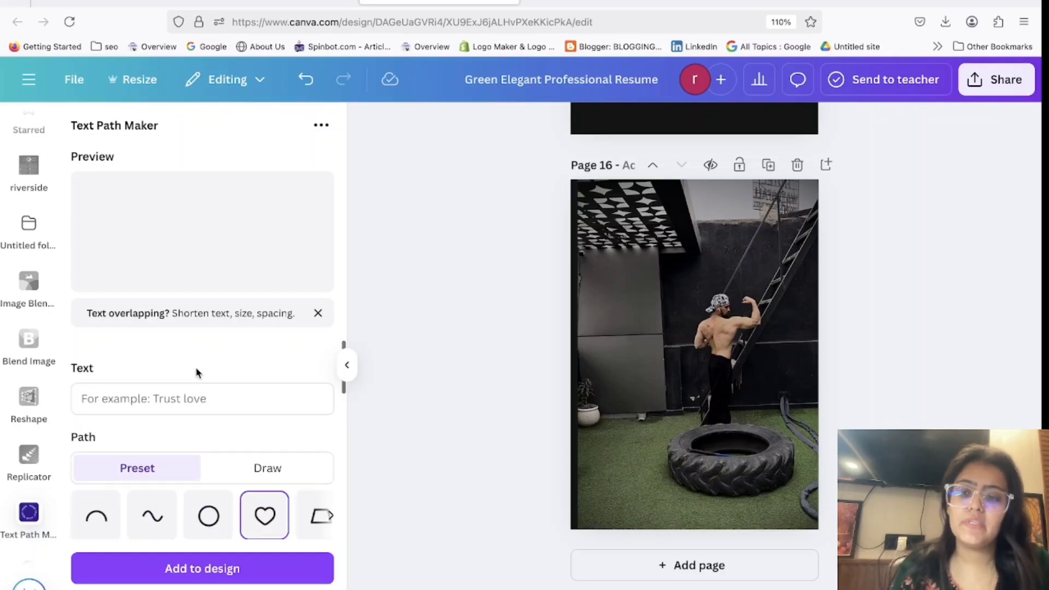
pyautogui.click(194, 393)
pyautogui.write('non stop 365 days')
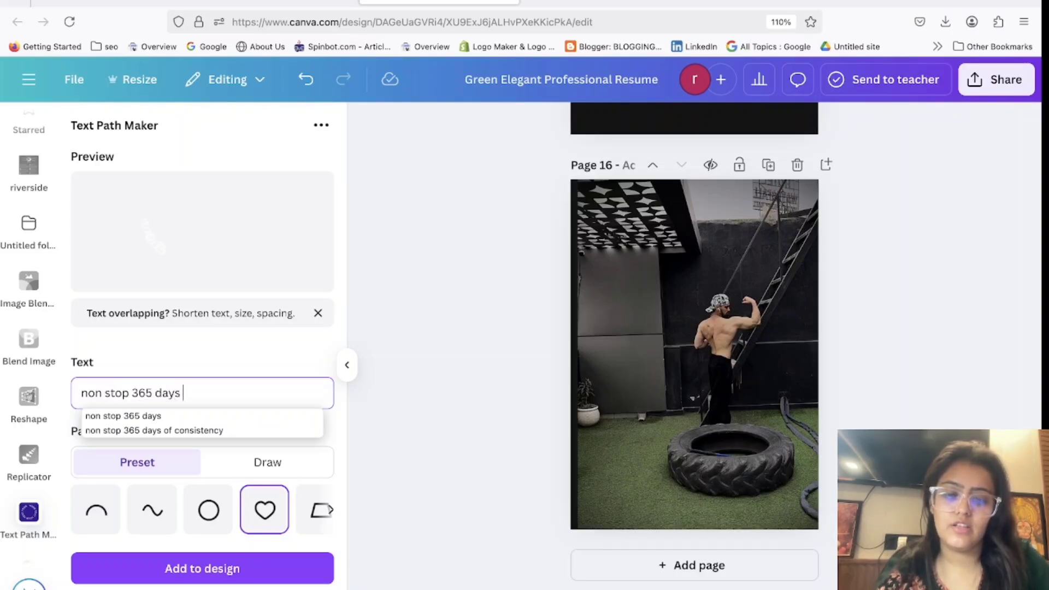
pyautogui.write('of cons')
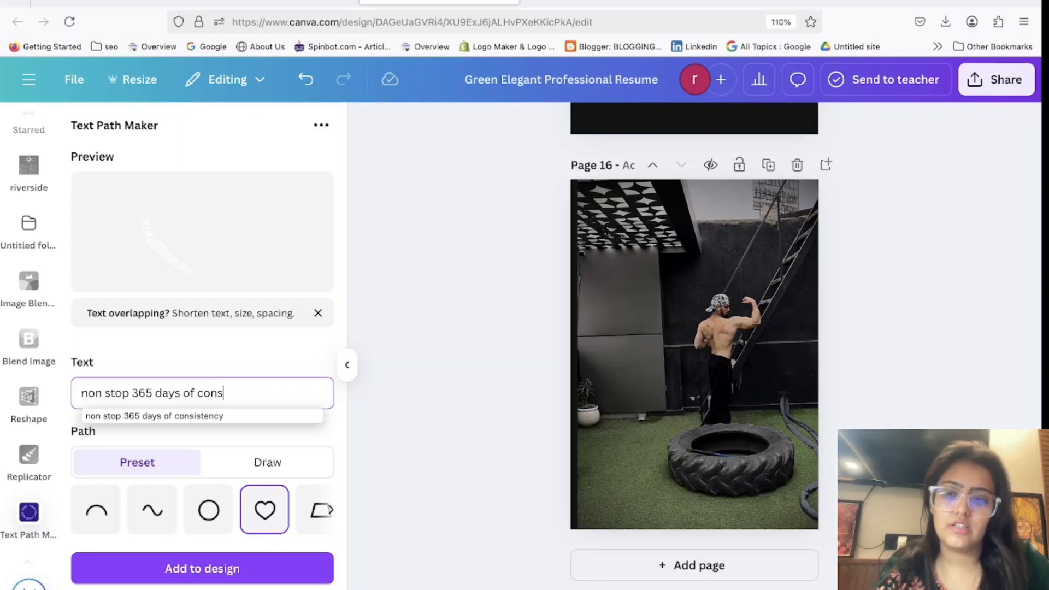
pyautogui.click(186, 416)
# Step: Set the path text's size to 35 and turn off its italic style
pyautogui.scroll(-1, 219, 470)
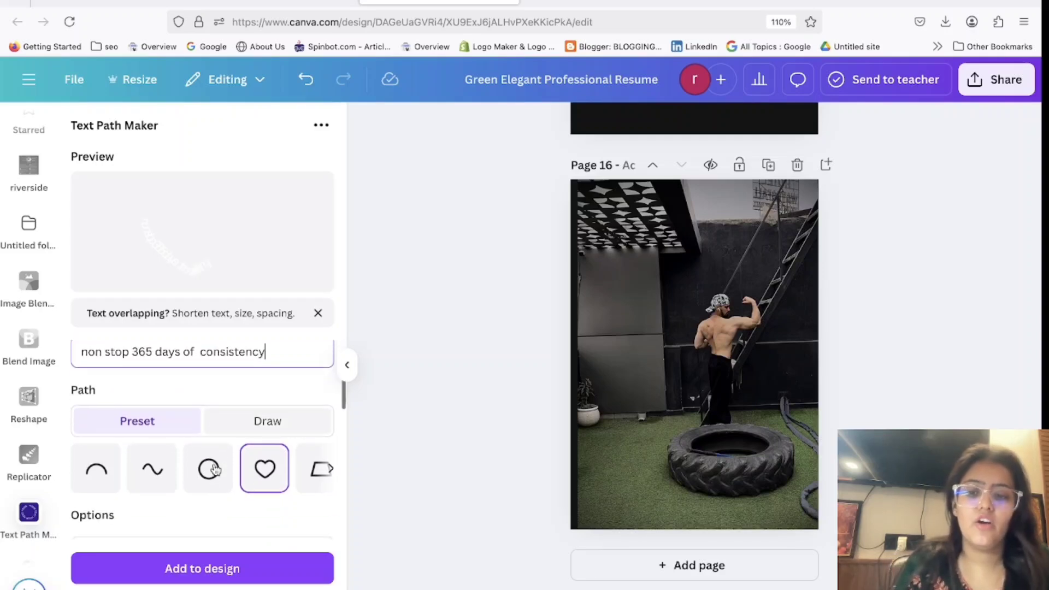
pyautogui.scroll(-1, 197, 444)
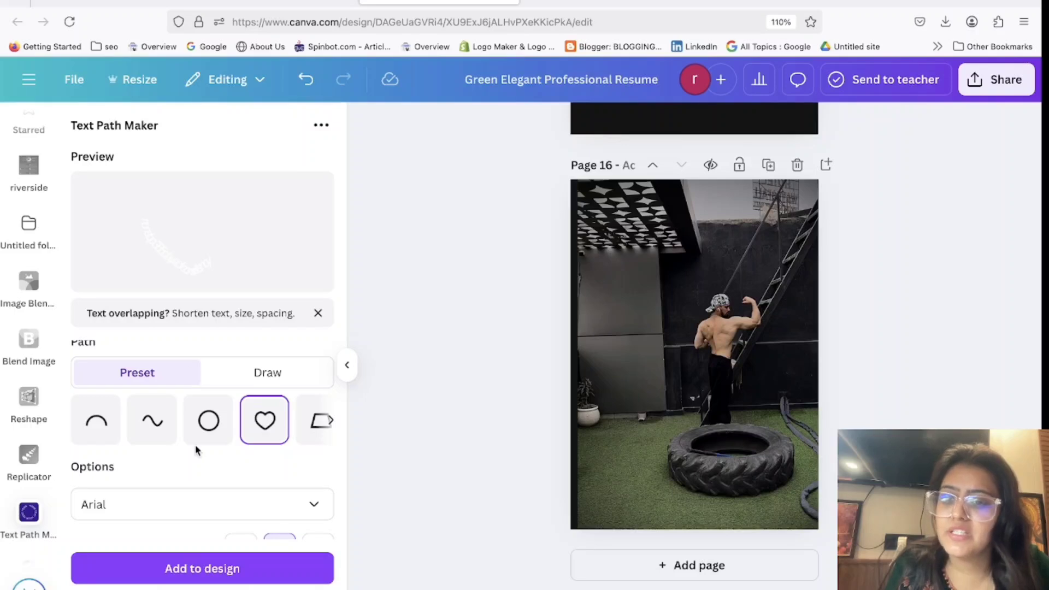
pyautogui.scroll(-2, 197, 450)
pyautogui.moveTo(154, 499); pyautogui.dragTo(175, 501)
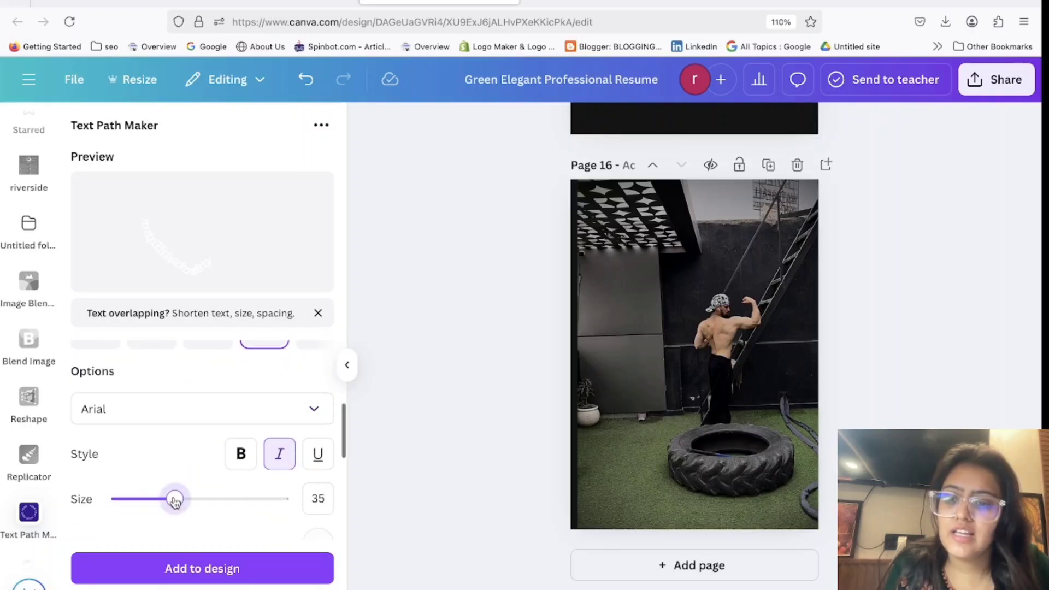
pyautogui.scroll(-2, 253, 485)
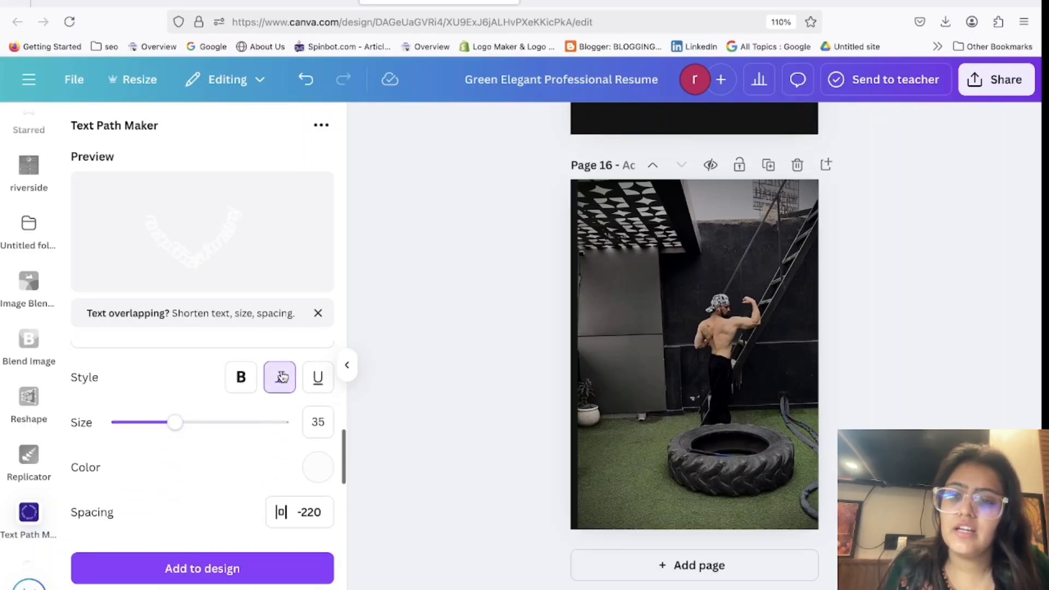
# Step: Widen the path text's horizontal spacing, settling on -40
pyautogui.click(312, 521)
pyautogui.moveTo(182, 586); pyautogui.dragTo(224, 587)
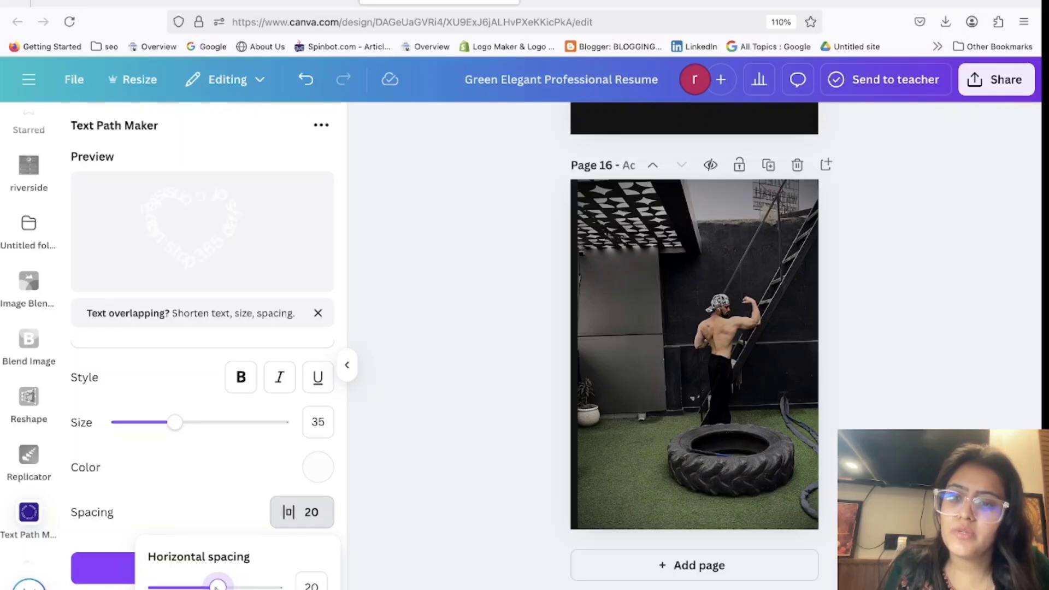
pyautogui.moveTo(217, 588); pyautogui.dragTo(209, 588)
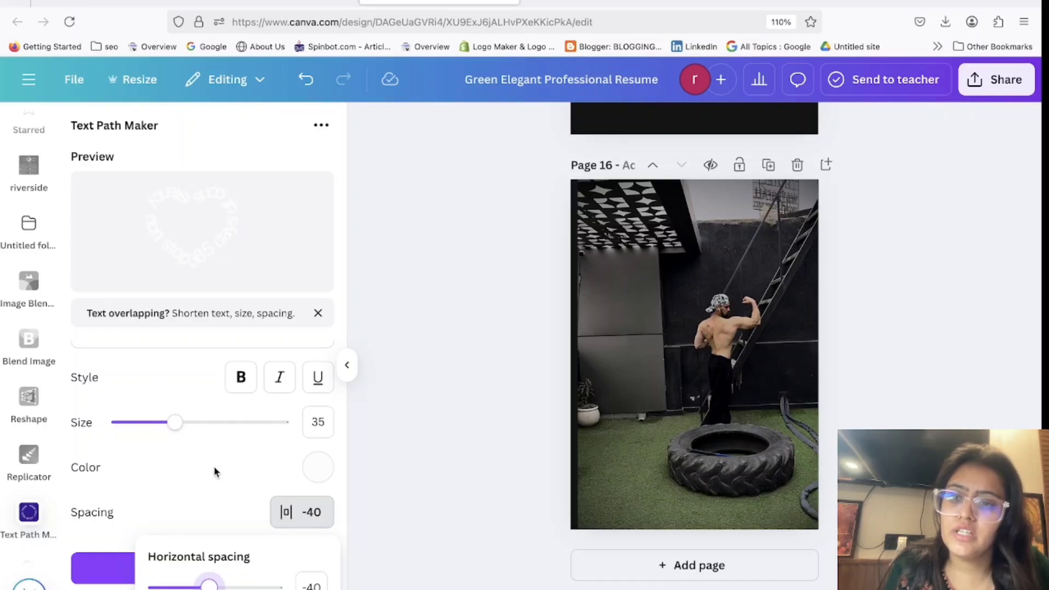
pyautogui.scroll(-2, 214, 471)
pyautogui.click(213, 443)
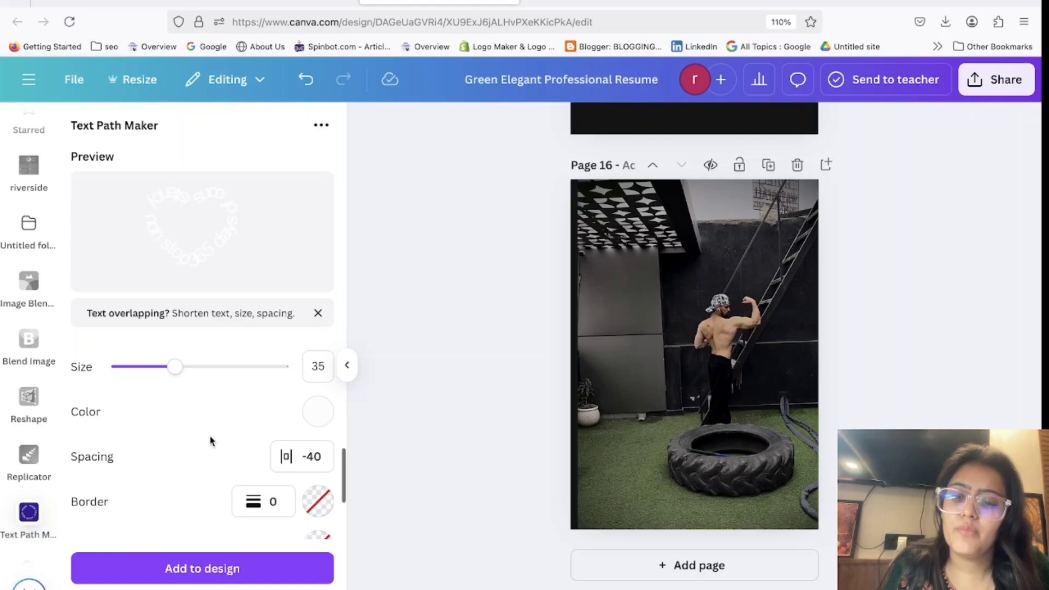
# Step: Add the heart-shaped text to page 16, enlarge it and place it over the wall beside the man
pyautogui.click(276, 571)
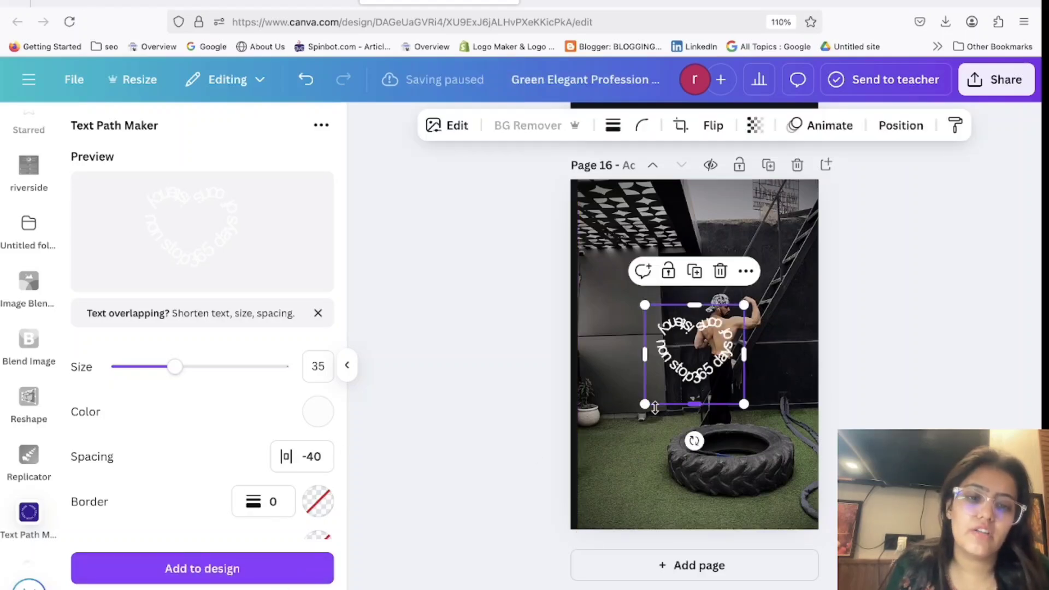
pyautogui.moveTo(646, 404); pyautogui.dragTo(646, 453)
pyautogui.moveTo(700, 386); pyautogui.dragTo(678, 364)
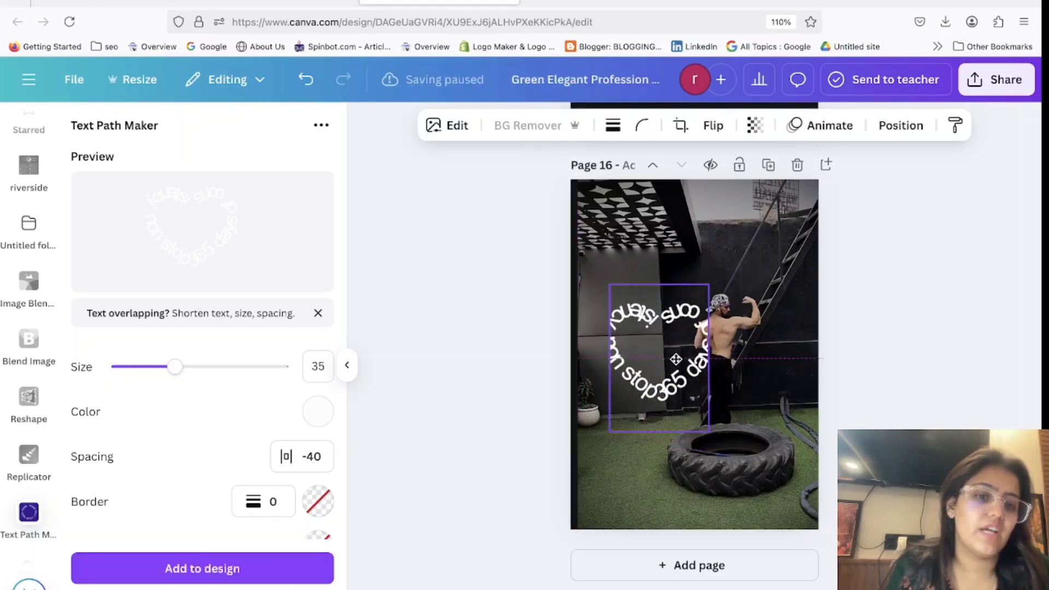
# Step: Set the output size to 1024 px, add another heart text to page 16 and place it over the tire
pyautogui.scroll(-3, 288, 485)
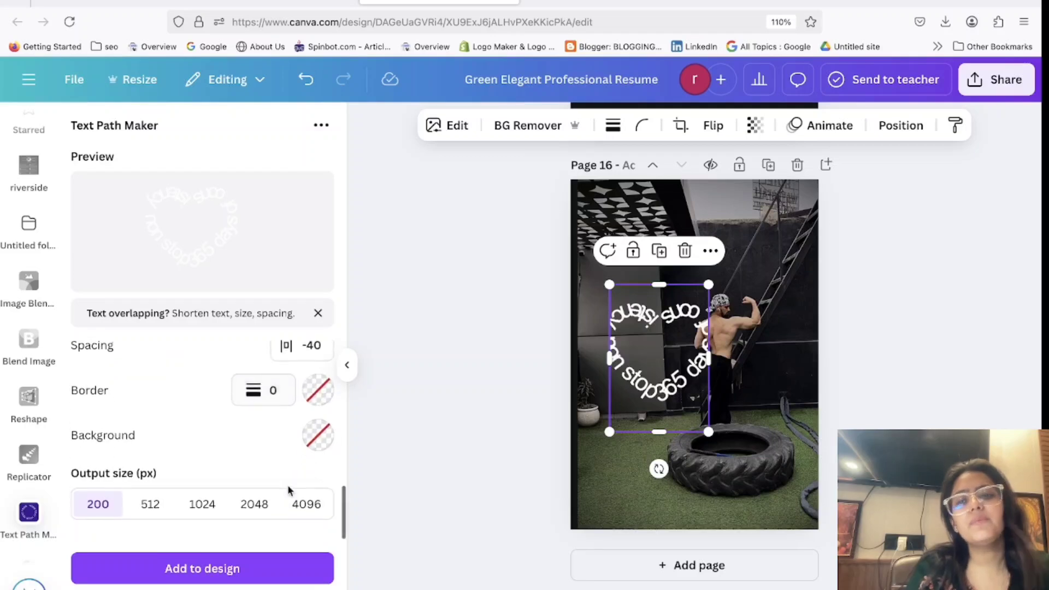
pyautogui.click(164, 511)
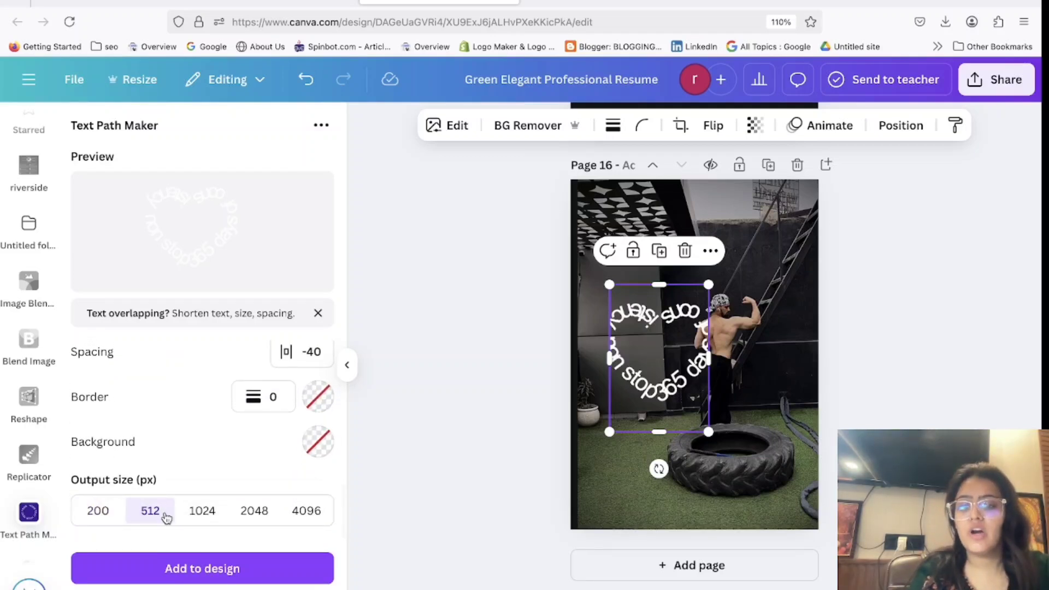
pyautogui.click(215, 510)
pyautogui.click(220, 571)
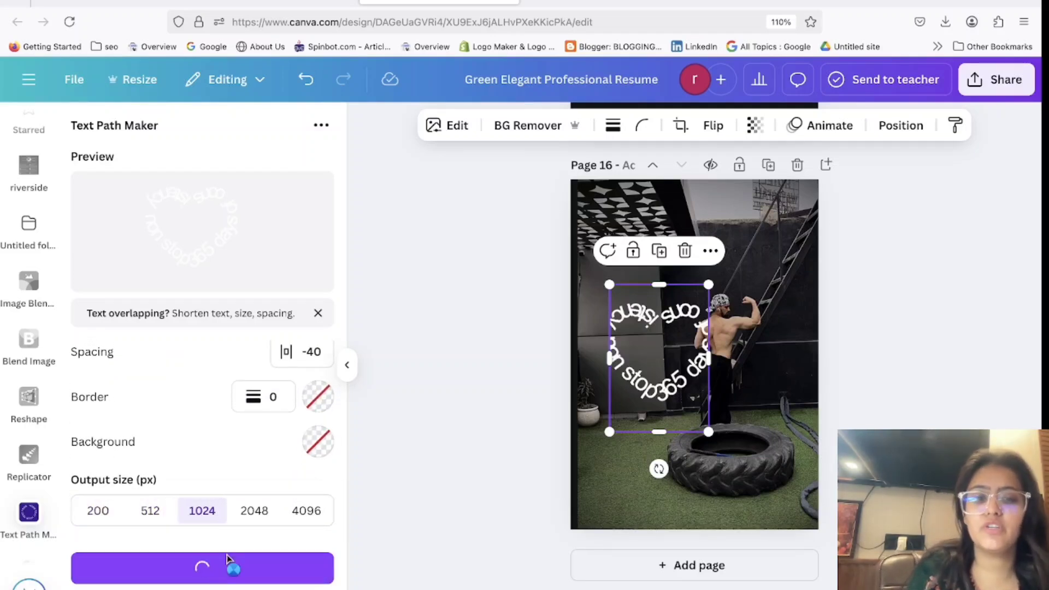
pyautogui.moveTo(722, 404); pyautogui.dragTo(741, 476)
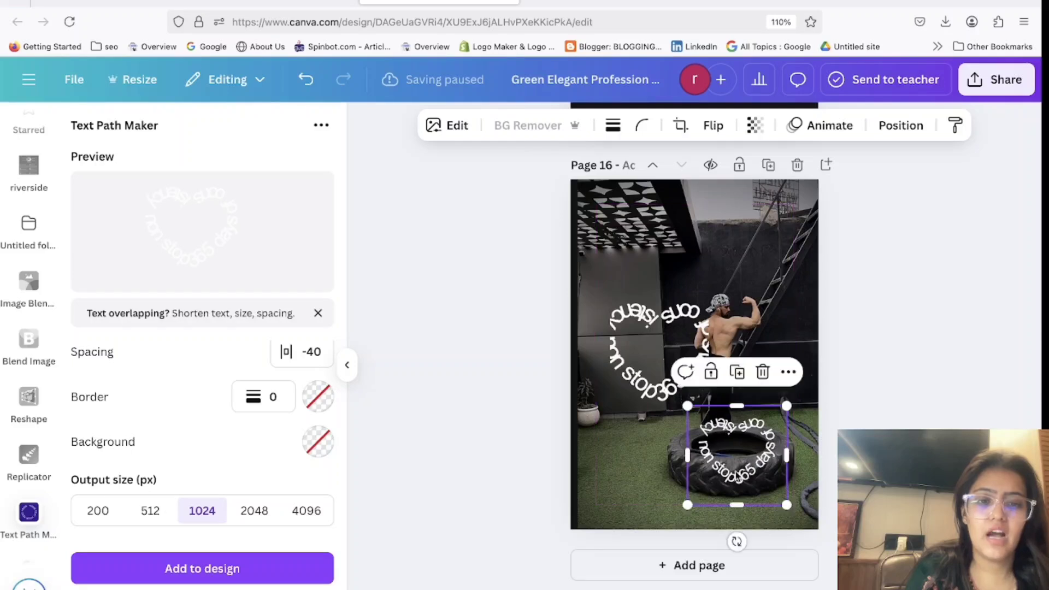
# Step: Delete the first heart text, then enlarge the one on the tire and move it up around the man
pyautogui.click(656, 350)
pyautogui.press('Delete')
pyautogui.click(732, 454)
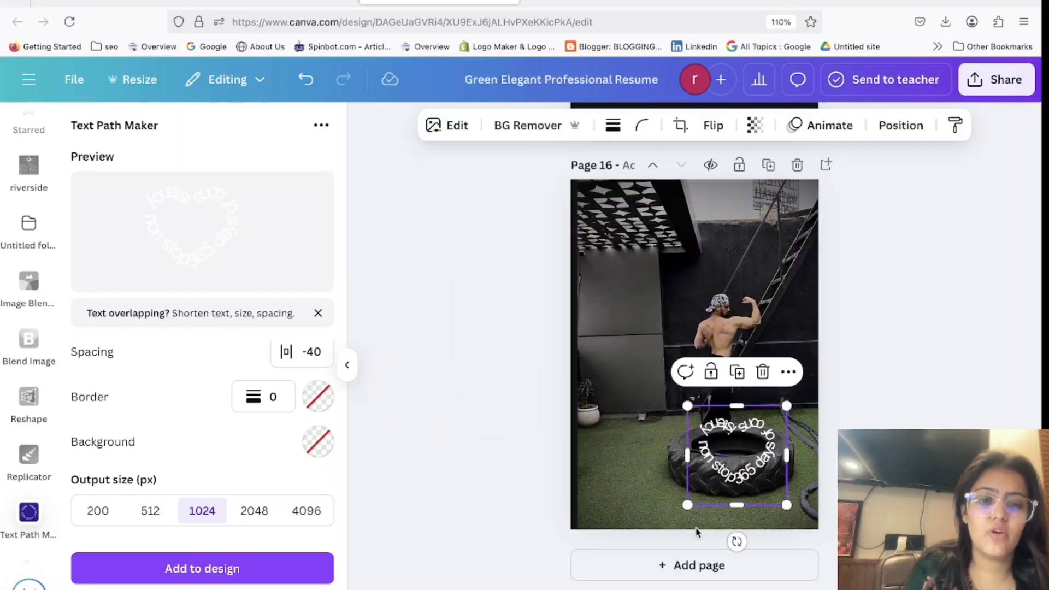
pyautogui.moveTo(686, 503); pyautogui.dragTo(549, 551)
pyautogui.moveTo(760, 481); pyautogui.dragTo(764, 353)
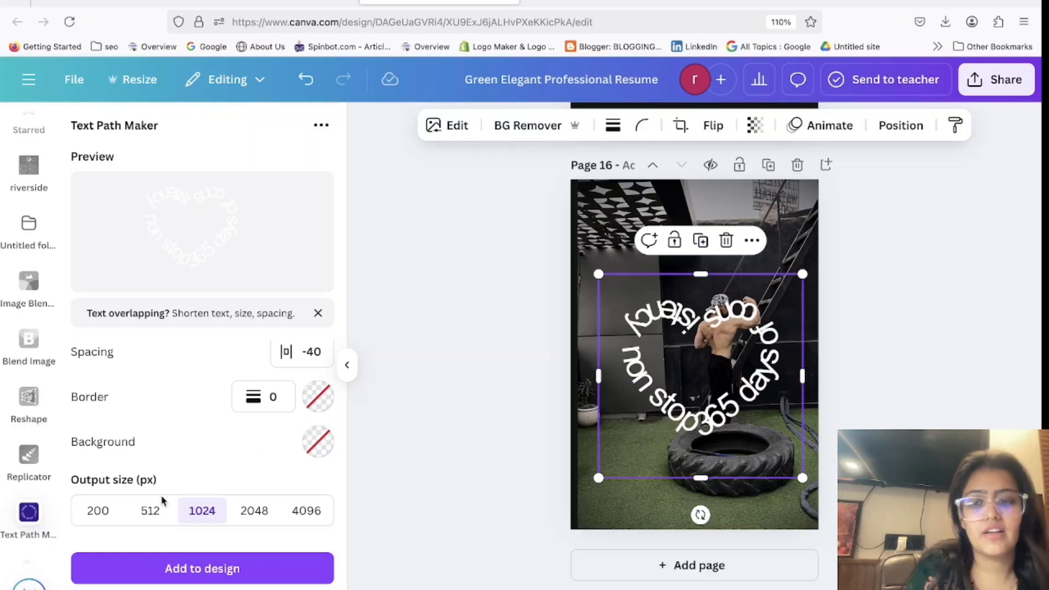
# Step: Add a 2048 px version of the heart text to page 16, enlarge it and move it toward the top of the photo
pyautogui.click(251, 511)
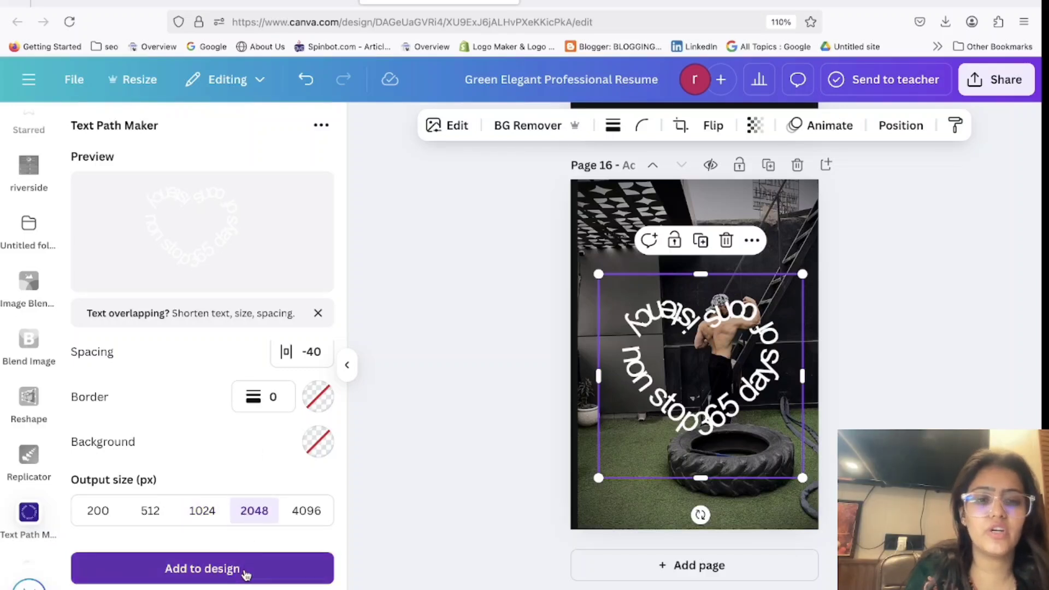
pyautogui.click(246, 570)
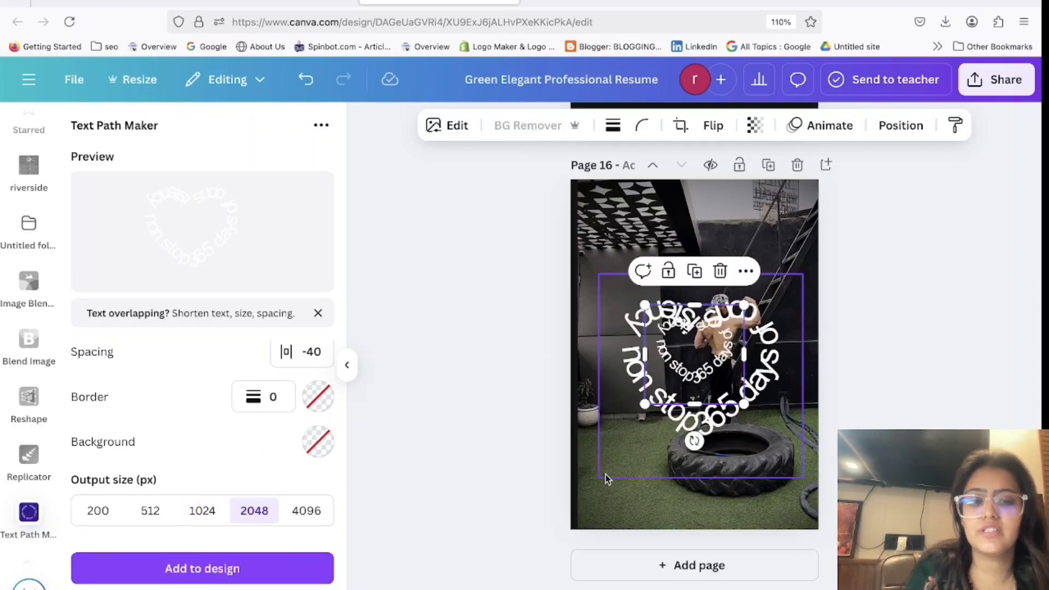
pyautogui.moveTo(571, 487); pyautogui.dragTo(465, 585)
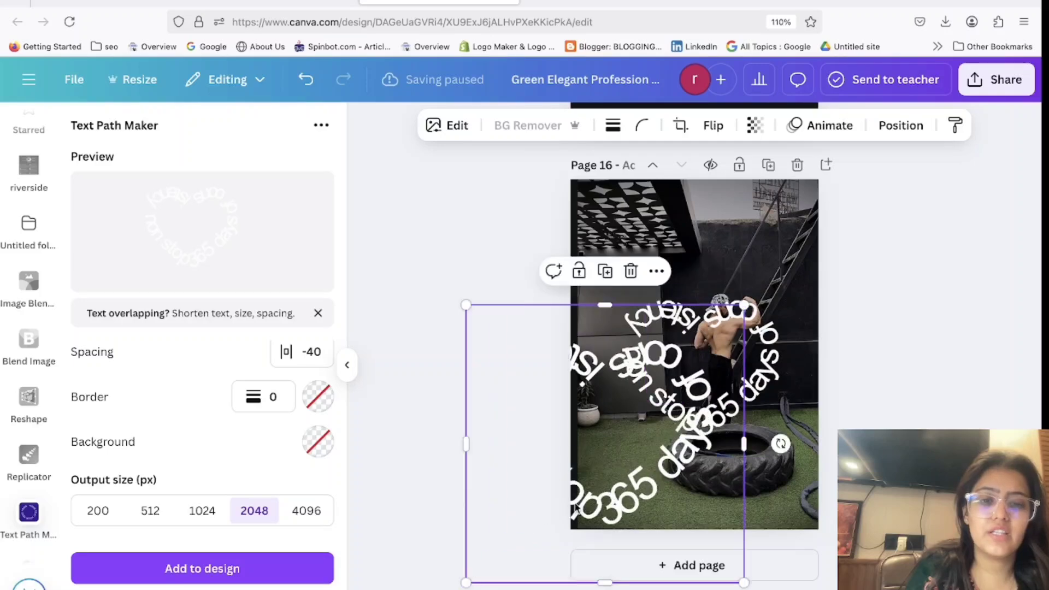
pyautogui.moveTo(602, 470); pyautogui.dragTo(690, 370)
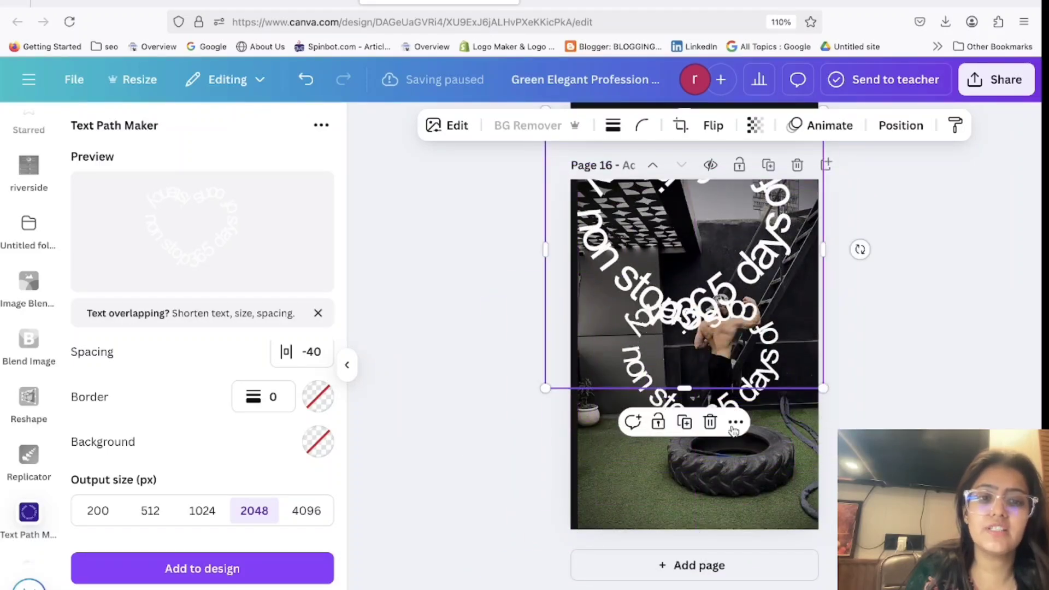
# Step: Delete the 1024 px heart text and shrink the 2048 px one so it frames the man's upper body
pyautogui.click(741, 407)
pyautogui.press('Delete')
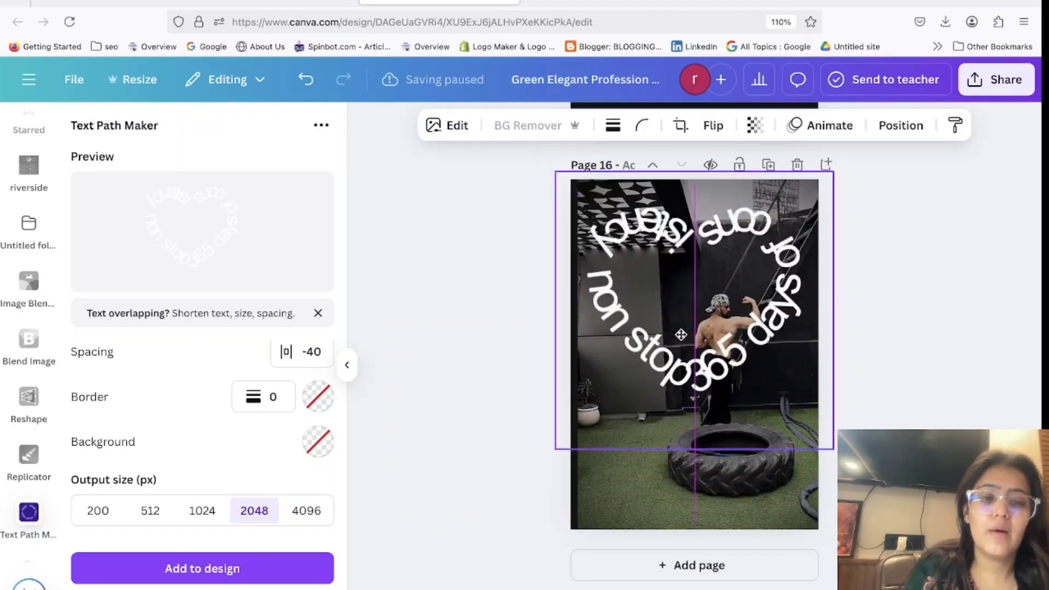
pyautogui.moveTo(672, 251); pyautogui.dragTo(689, 345)
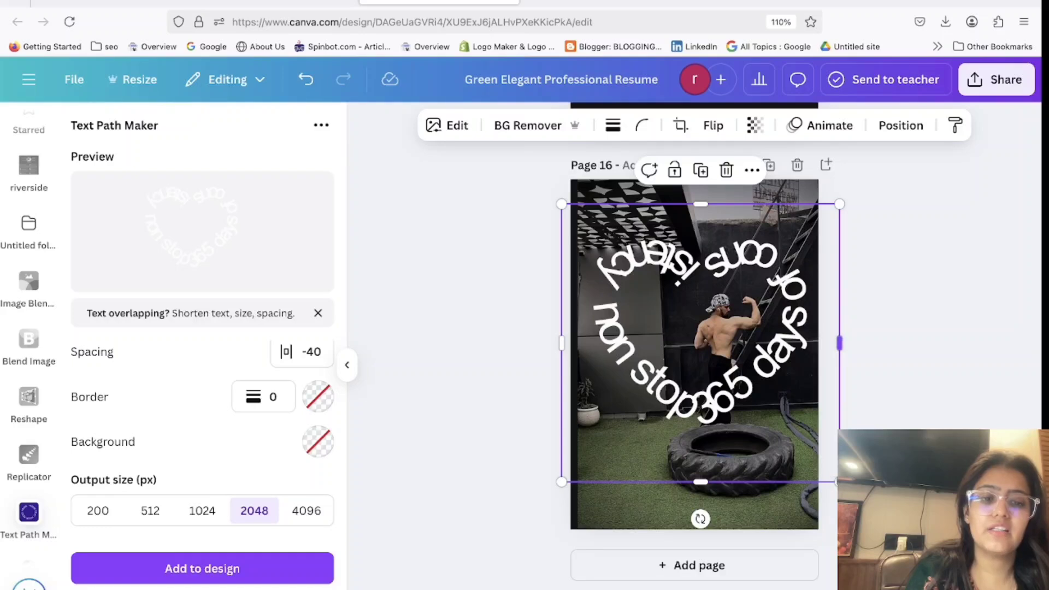
pyautogui.moveTo(836, 482); pyautogui.dragTo(738, 422)
pyautogui.moveTo(671, 364); pyautogui.dragTo(737, 361)
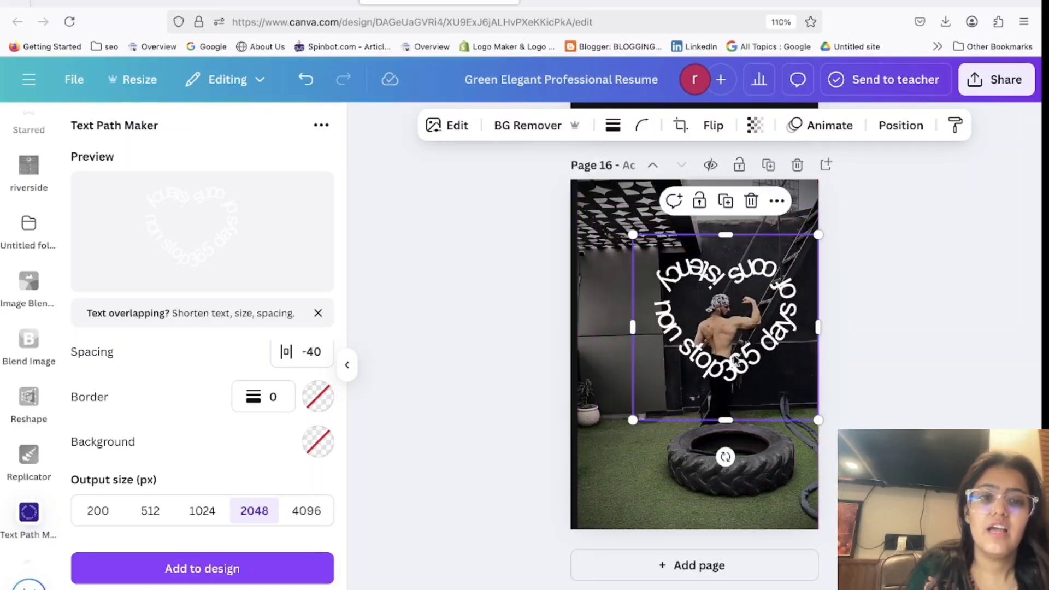
# Step: Delete the remaining heart text from page 16
pyautogui.scroll(5, 169, 389)
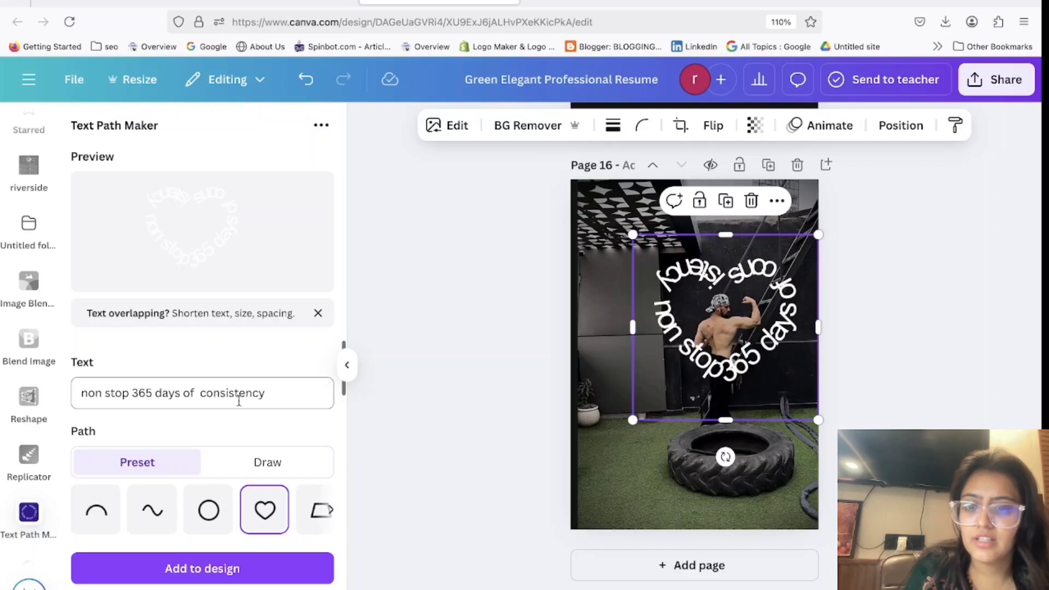
pyautogui.scroll(-3, 222, 466)
pyautogui.scroll(-5, 221, 466)
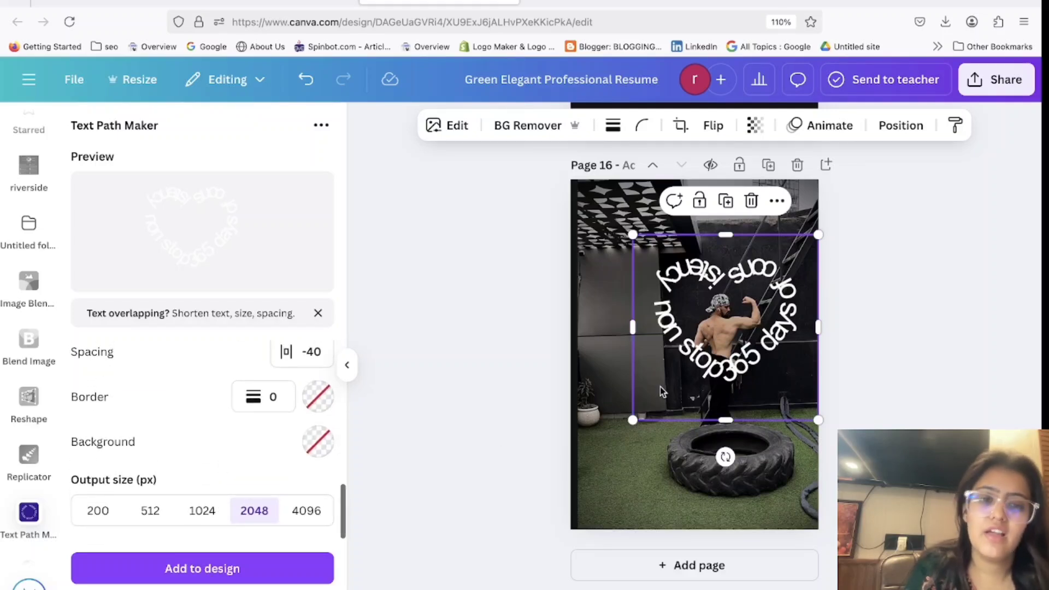
pyautogui.press('Delete')
# Step: Remove "non stop 365 days of" from the path text, leaving only "consistency"
pyautogui.scroll(5, 185, 421)
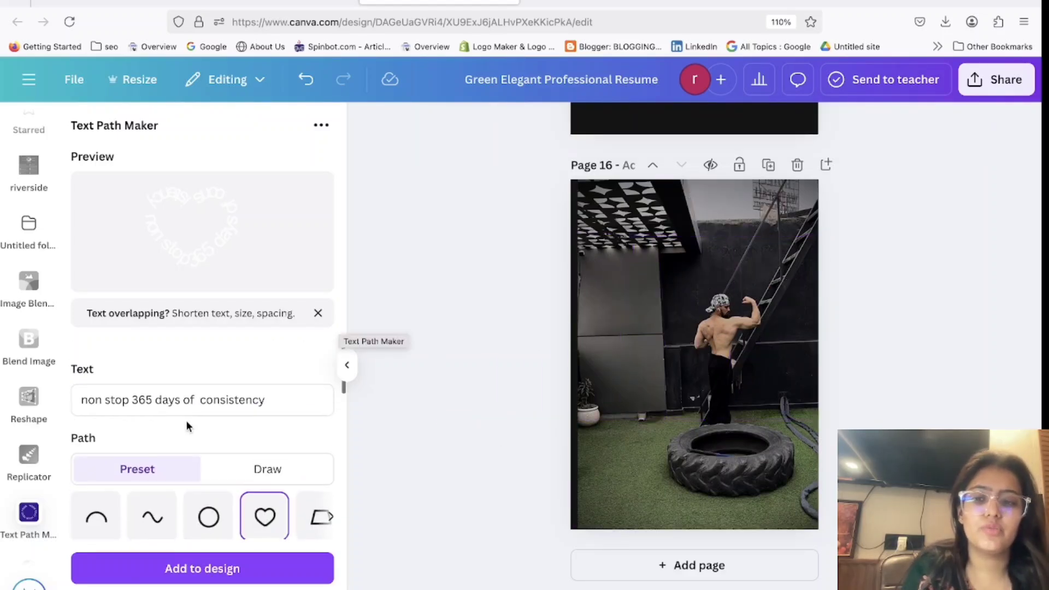
pyautogui.moveTo(199, 393); pyautogui.dragTo(81, 394)
pyautogui.press('BackSpace')
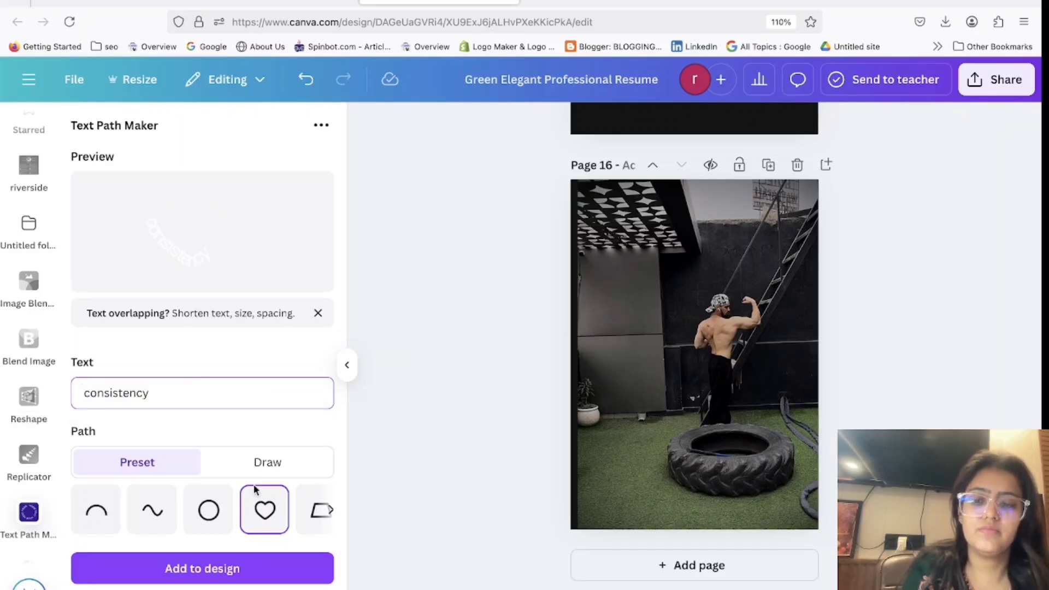
# Step: Compare the arc and wave path presets for the text and choose the wave
pyautogui.scroll(-2, 218, 510)
pyautogui.click(95, 400)
pyautogui.click(152, 398)
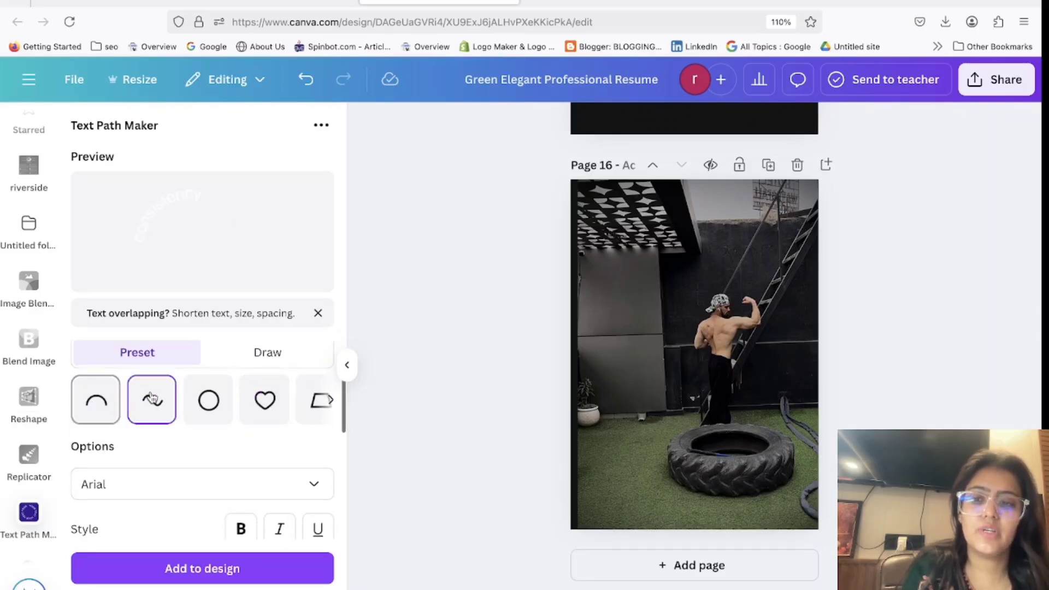
pyautogui.click(86, 414)
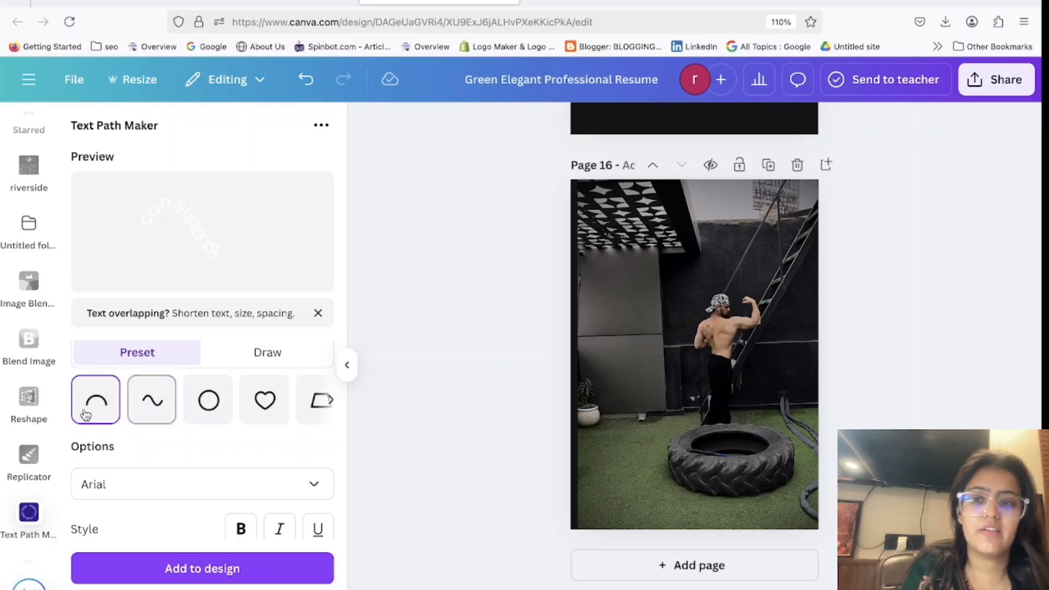
pyautogui.click(153, 420)
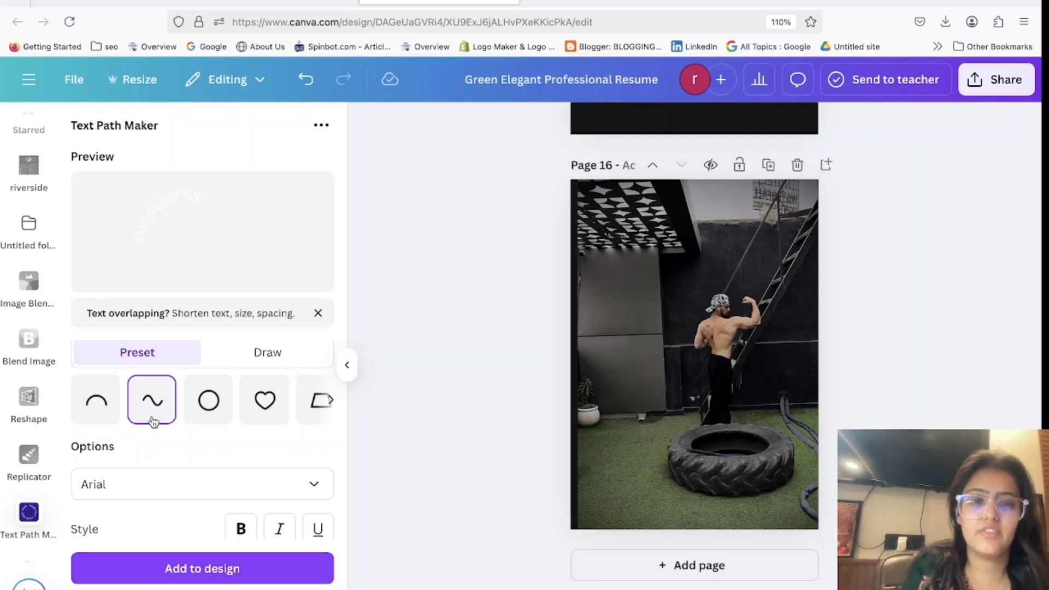
# Step: Add the wavy "consistency" text to page 16 and enlarge it slightly
pyautogui.click(222, 576)
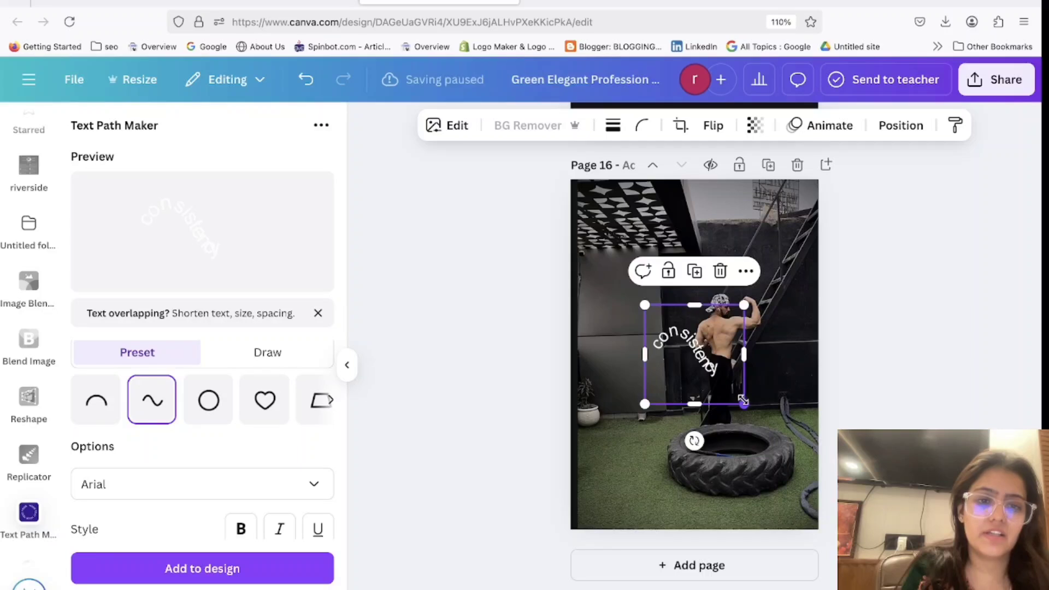
pyautogui.moveTo(742, 401); pyautogui.dragTo(762, 422)
# Step: Set the path text's output size to 1024 px and its horizontal spacing to -120
pyautogui.scroll(-3, 101, 458)
pyautogui.scroll(-3, 102, 458)
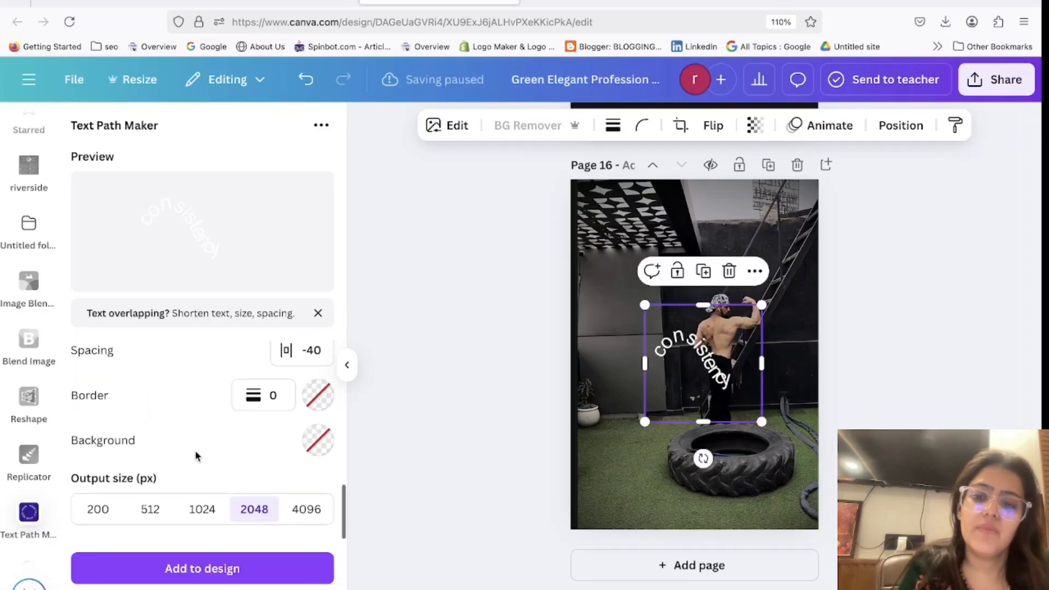
pyautogui.click(202, 520)
pyautogui.click(302, 361)
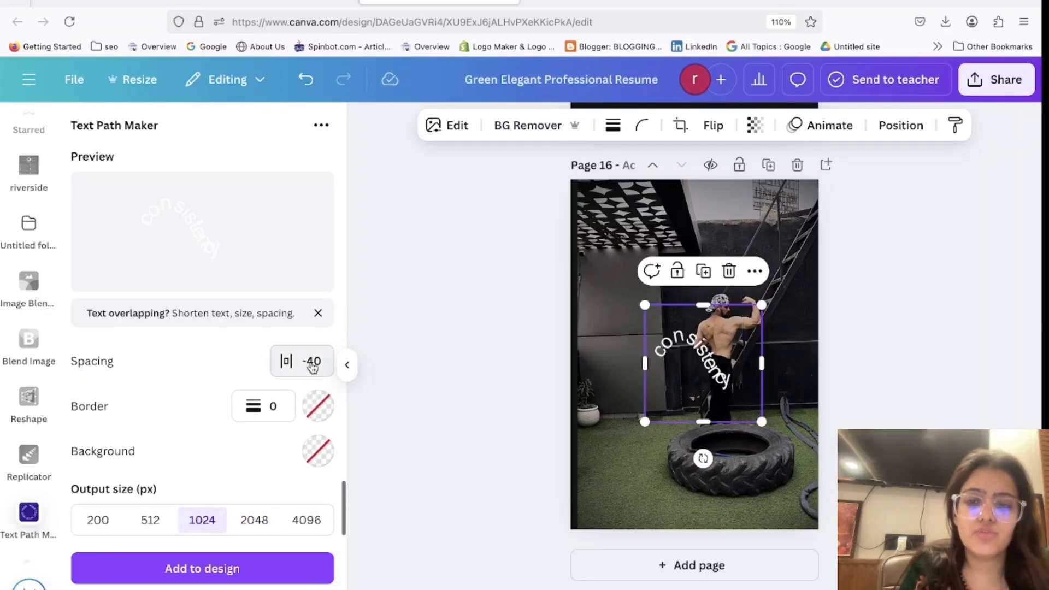
pyautogui.moveTo(209, 436)
pyautogui.mouseDown()
pyautogui.moveTo(227, 435)
pyautogui.moveTo(198, 437)
pyautogui.mouseUp()
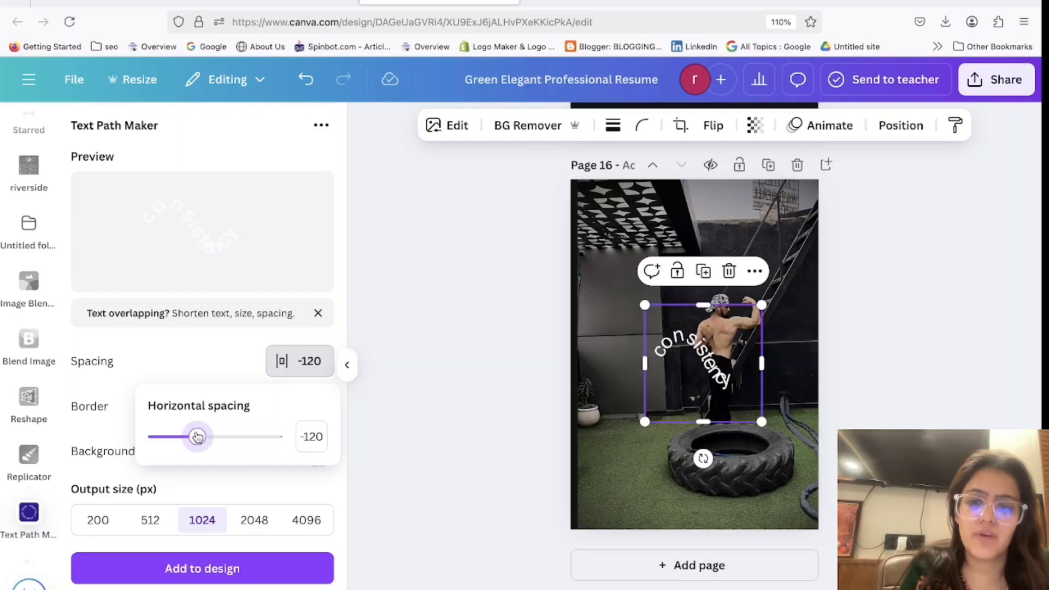
pyautogui.click(198, 380)
# Step: Replace the wavy "consistency" text on page 16 with the newly spaced version, enlarged and placed beside the man
pyautogui.click(210, 568)
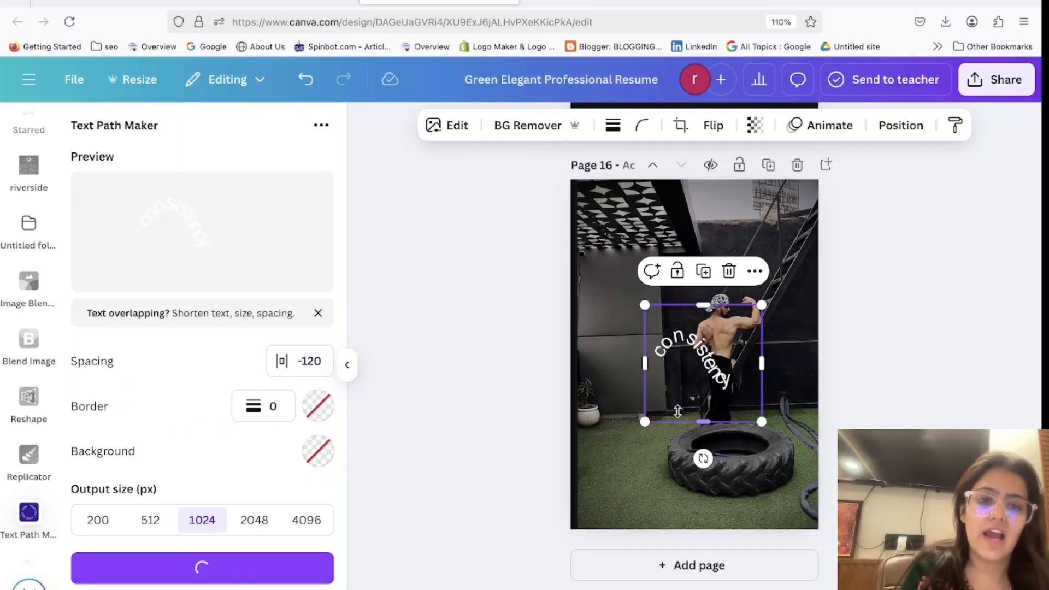
pyautogui.moveTo(650, 409); pyautogui.dragTo(593, 513)
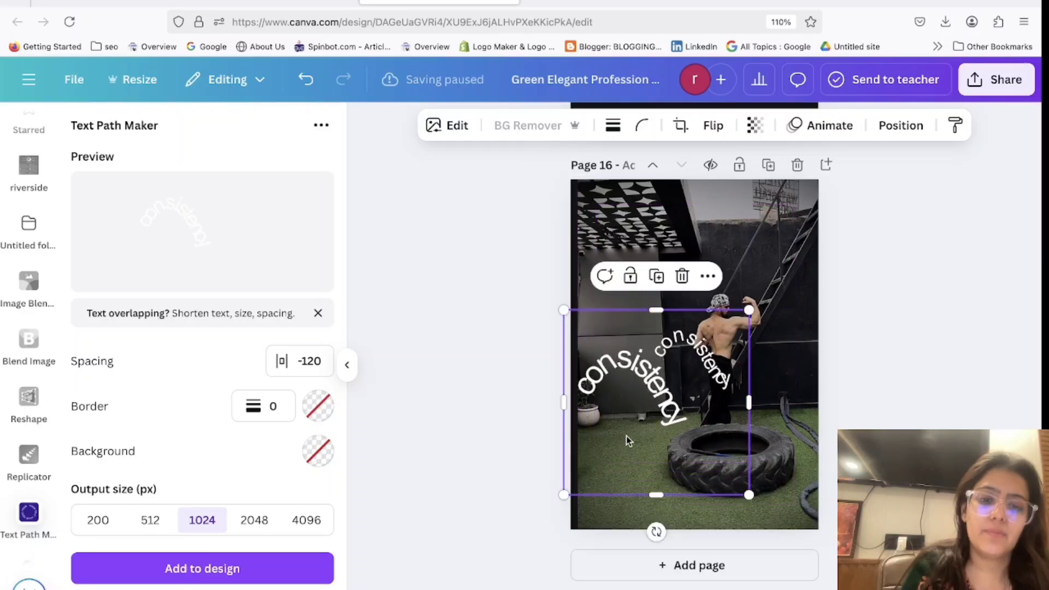
pyautogui.moveTo(651, 456); pyautogui.dragTo(660, 379)
pyautogui.press('Escape')
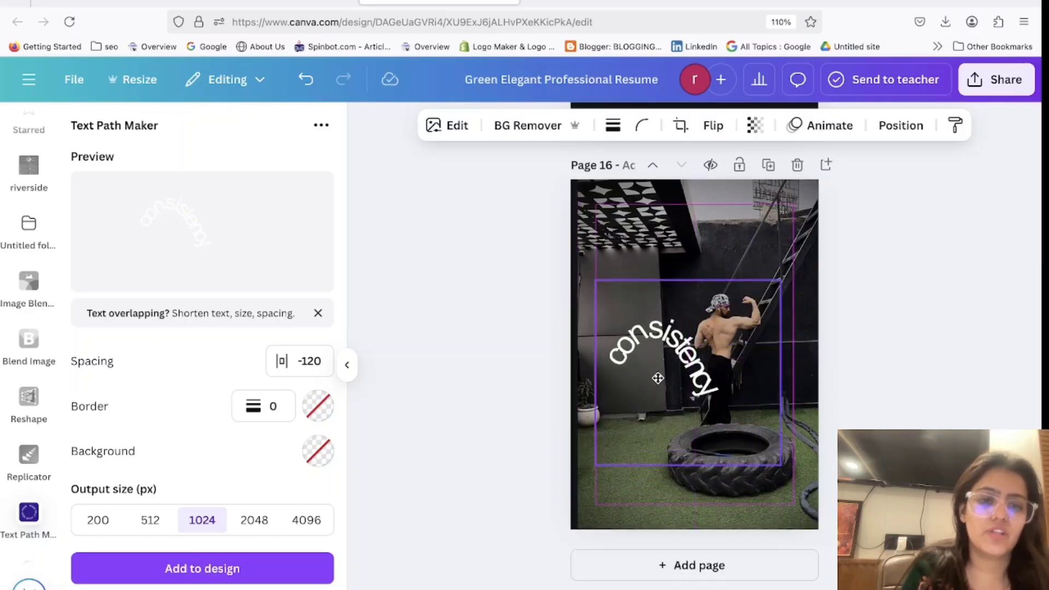
# Step: Add "consistency" as arc path text to page 16 and move the large wavy text off the page
pyautogui.scroll(5, 204, 487)
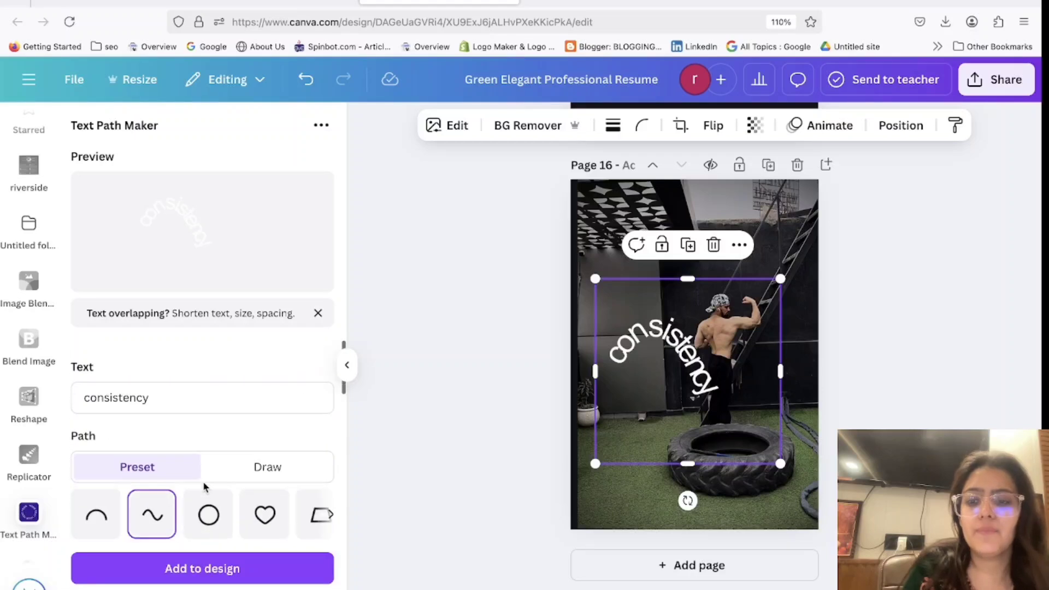
pyautogui.click(95, 511)
pyautogui.click(169, 569)
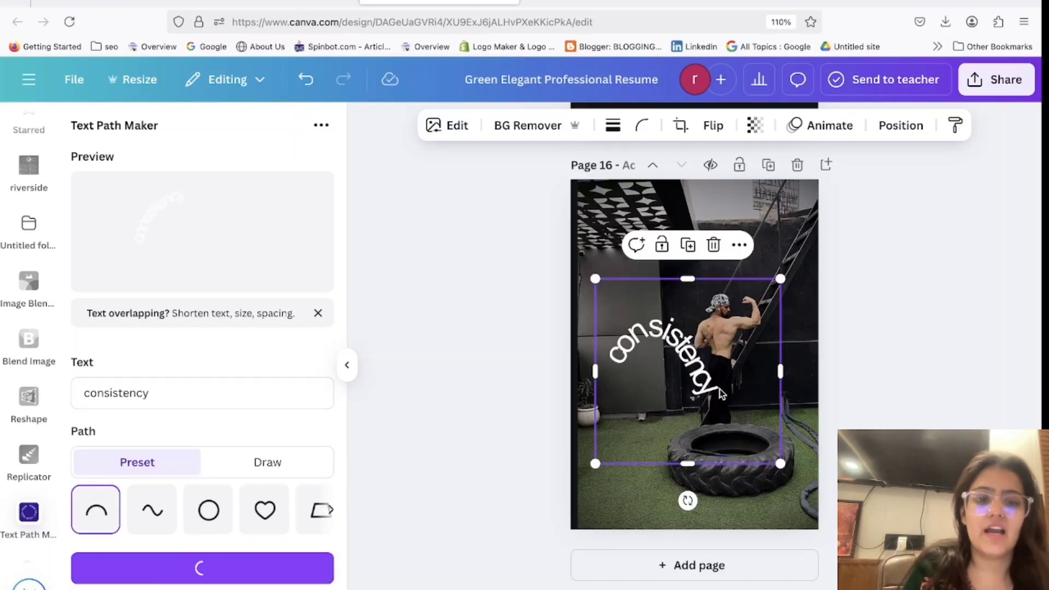
pyautogui.moveTo(721, 397); pyautogui.dragTo(752, 389)
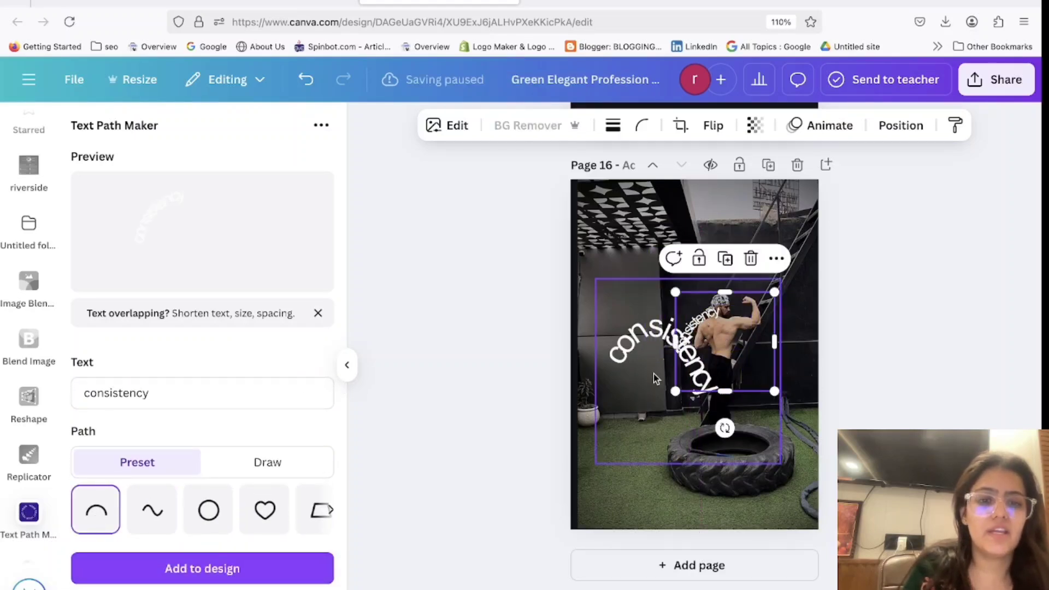
pyautogui.moveTo(654, 373); pyautogui.dragTo(468, 368)
# Step: Position the arc "consistency" text beside the man's back and rotate it counterclockwise to follow his body
pyautogui.moveTo(712, 352); pyautogui.dragTo(695, 365)
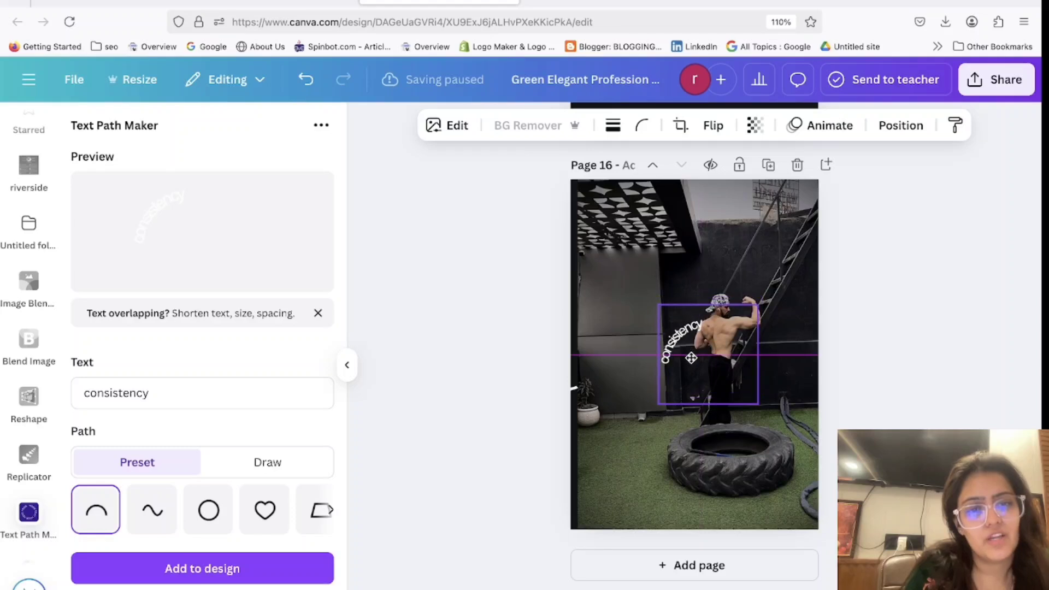
pyautogui.moveTo(710, 440); pyautogui.dragTo(739, 433)
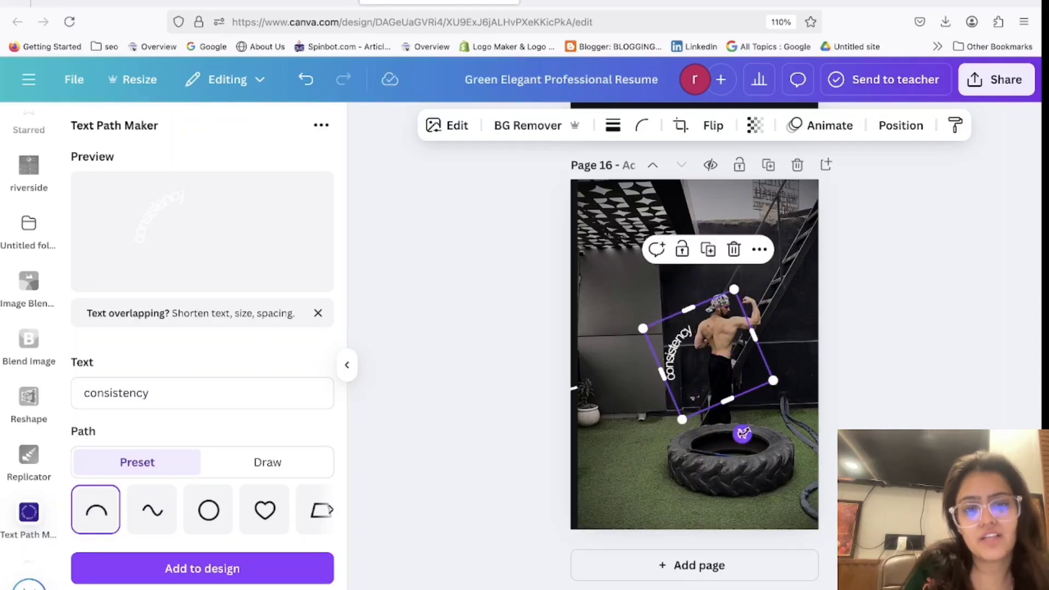
pyautogui.moveTo(710, 357)
pyautogui.mouseDown()
pyautogui.moveTo(704, 344)
pyautogui.moveTo(712, 355)
pyautogui.mouseUp()
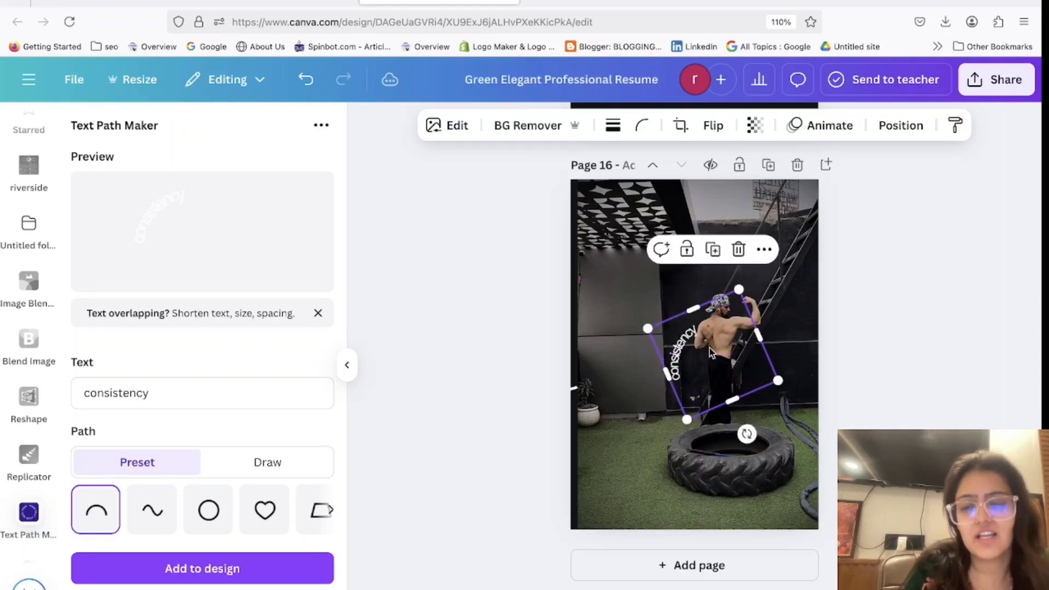
pyautogui.click(322, 127)
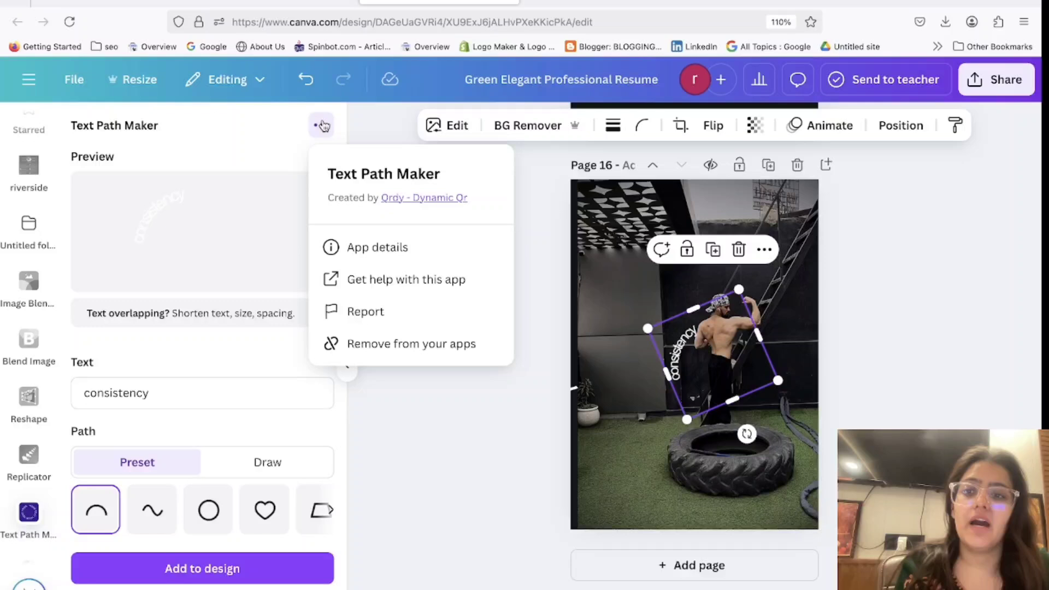
pyautogui.click(410, 420)
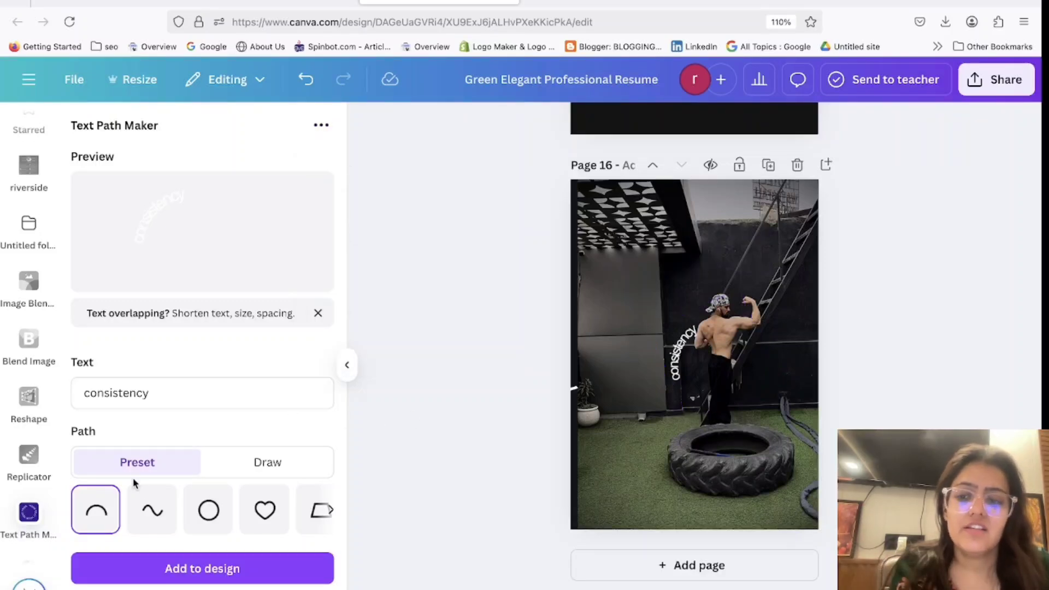
# Step: Return to the apps library
pyautogui.scroll(1, 32, 437)
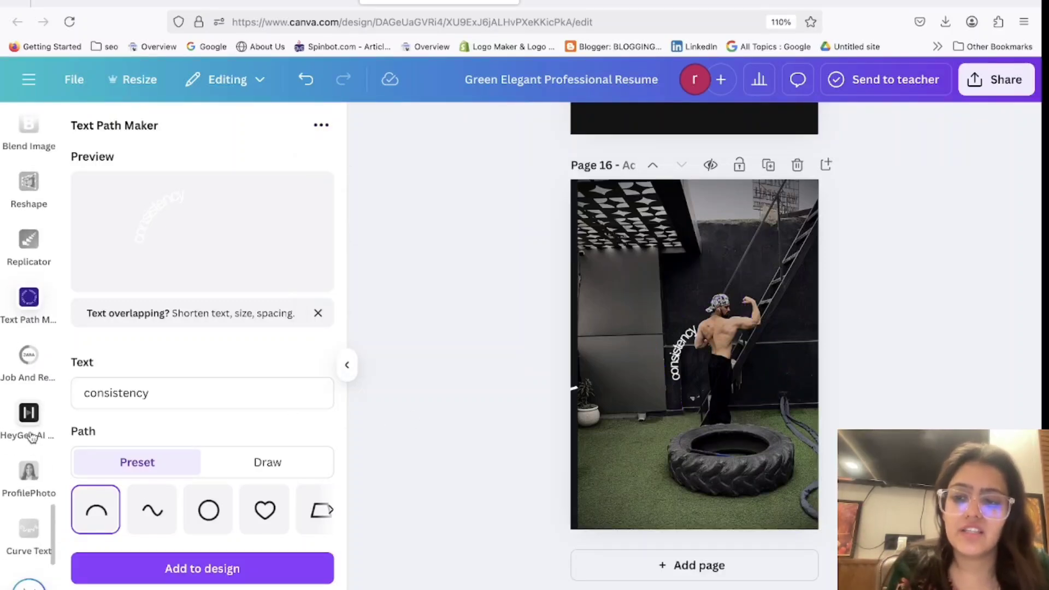
pyautogui.scroll(10, 32, 436)
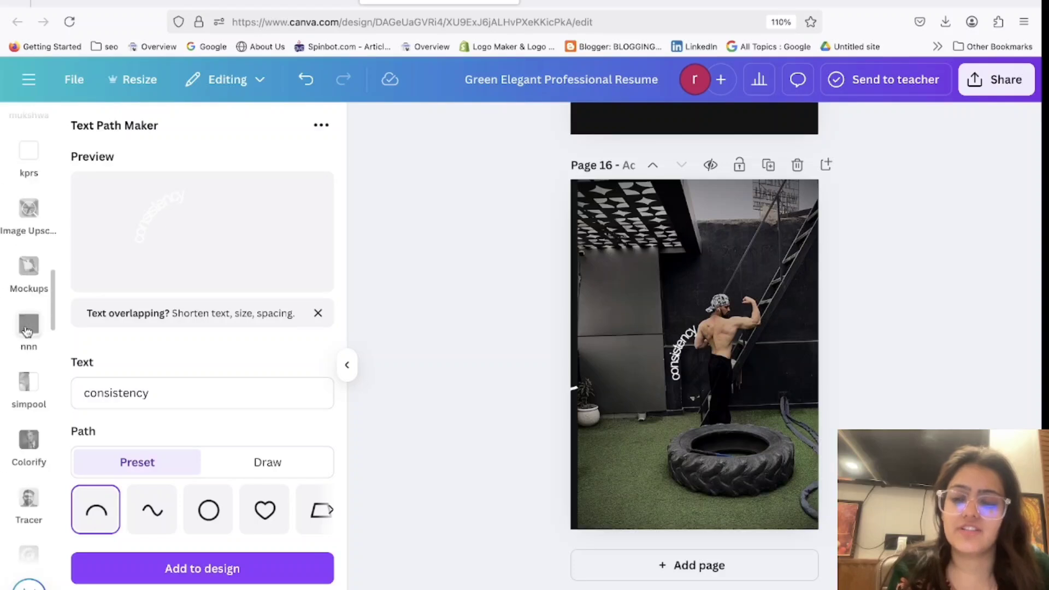
pyautogui.scroll(10, 27, 494)
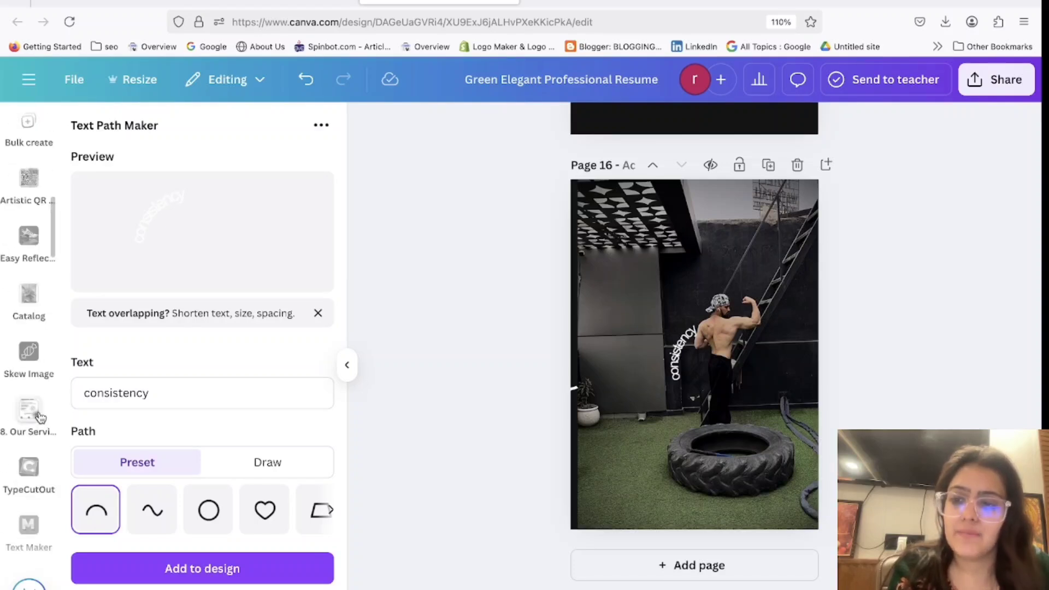
pyautogui.scroll(3, 36, 337)
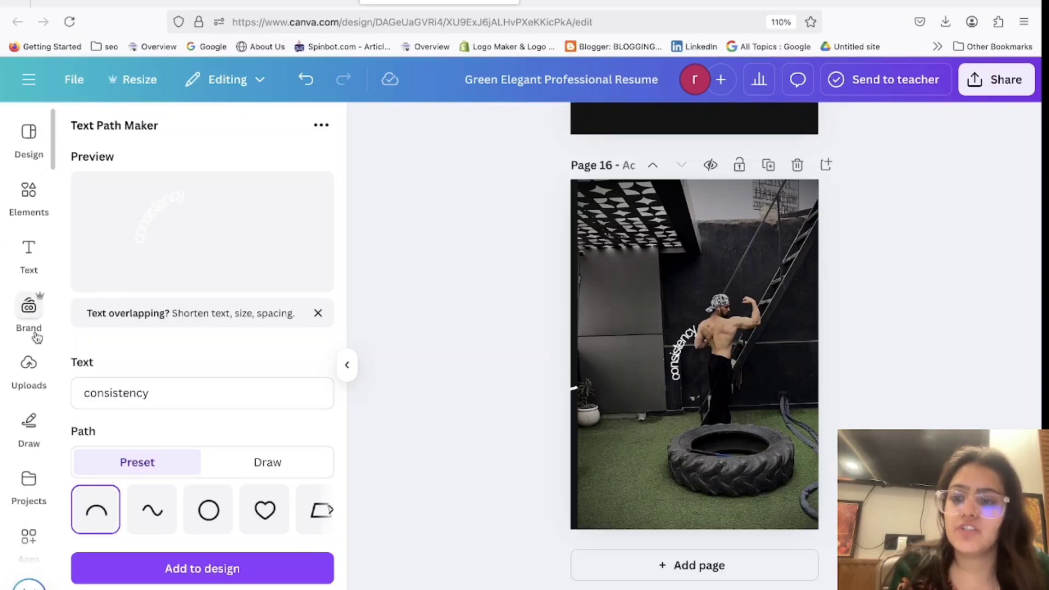
pyautogui.click(29, 494)
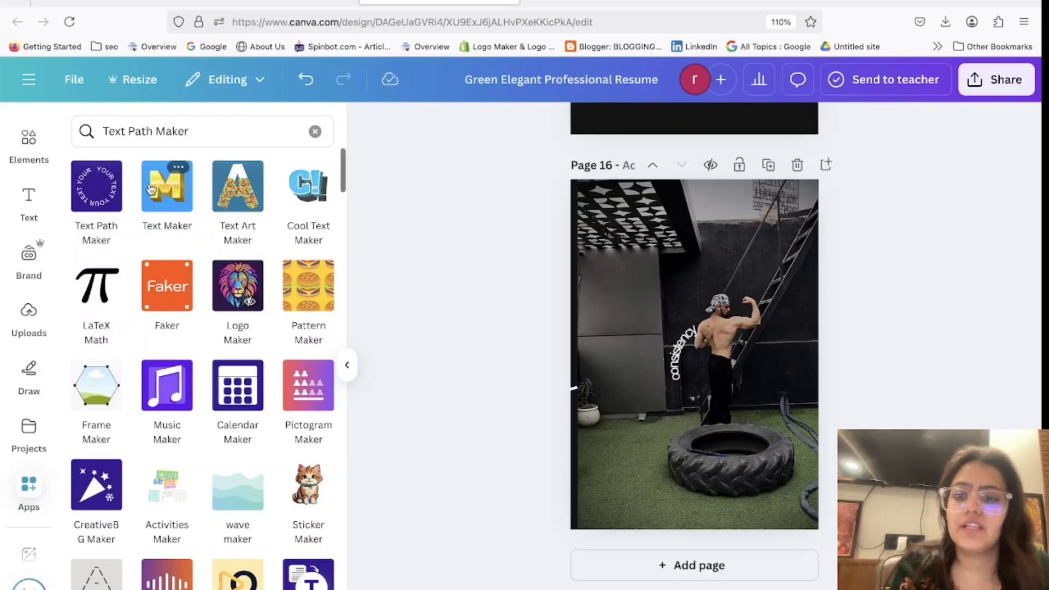
# Step: Search the apps library for "curve", choose the Curve Text suggestion and open the Curve Text app
pyautogui.doubleClick(195, 131)
pyautogui.press('BackSpace')
pyautogui.press('BackSpace')
pyautogui.press('BackSpace')
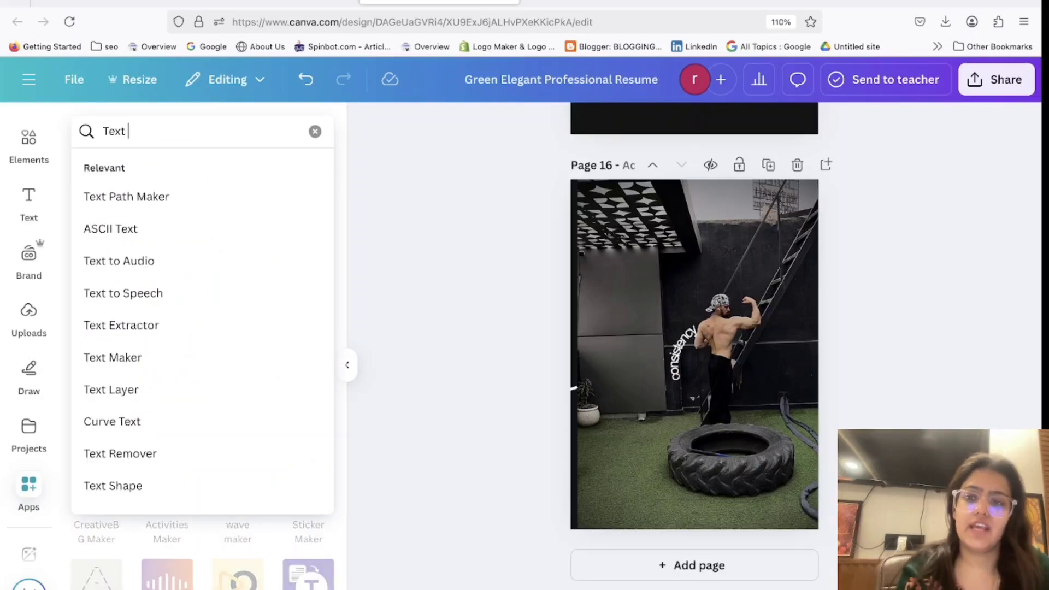
pyautogui.press('BackSpace')
pyautogui.press('BackSpace')
pyautogui.write('cur')
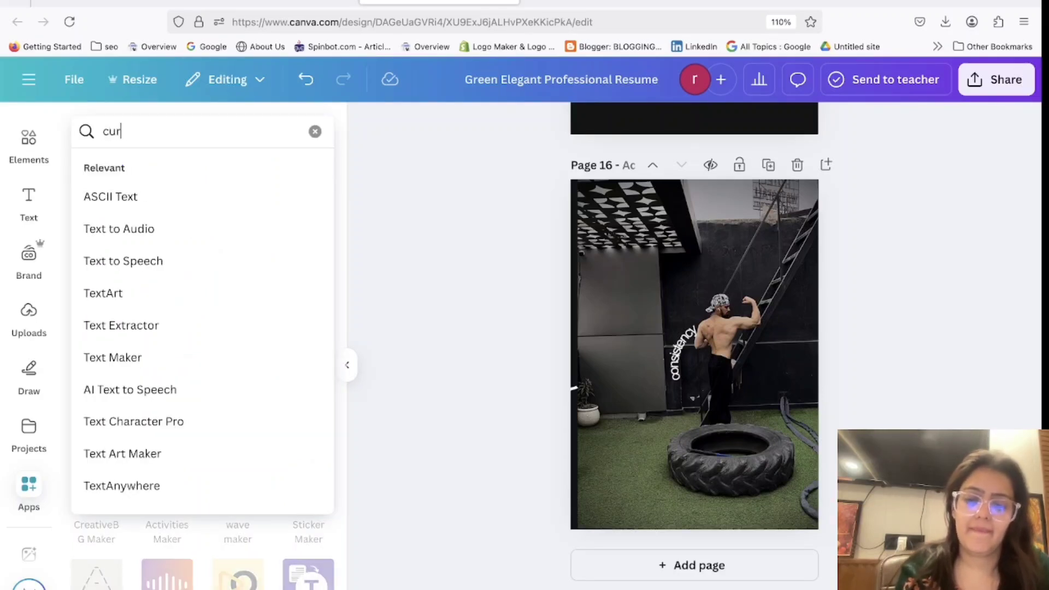
pyautogui.write('ve')
pyautogui.click(183, 198)
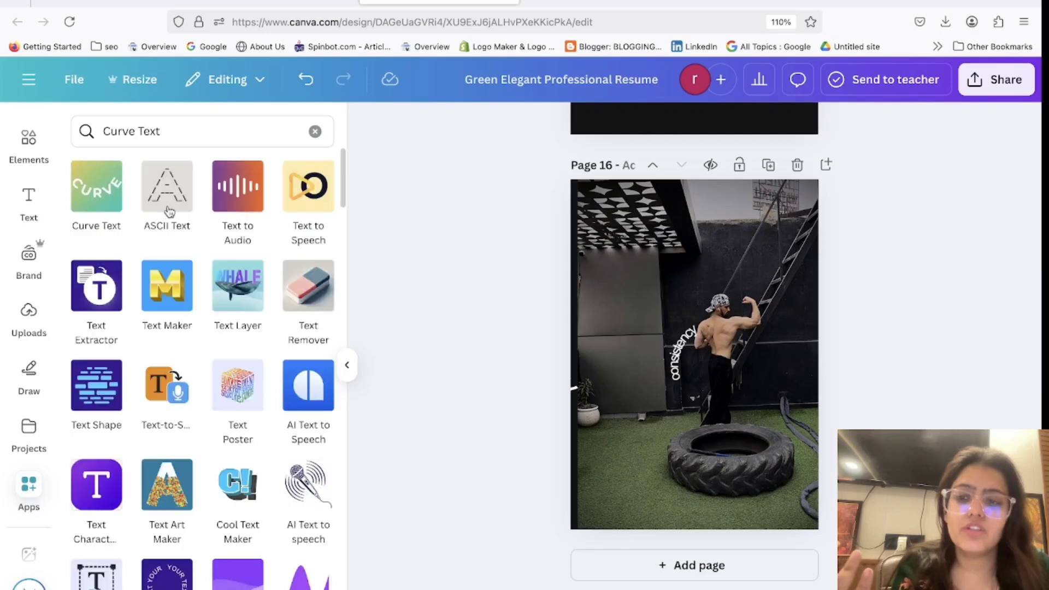
pyautogui.click(97, 194)
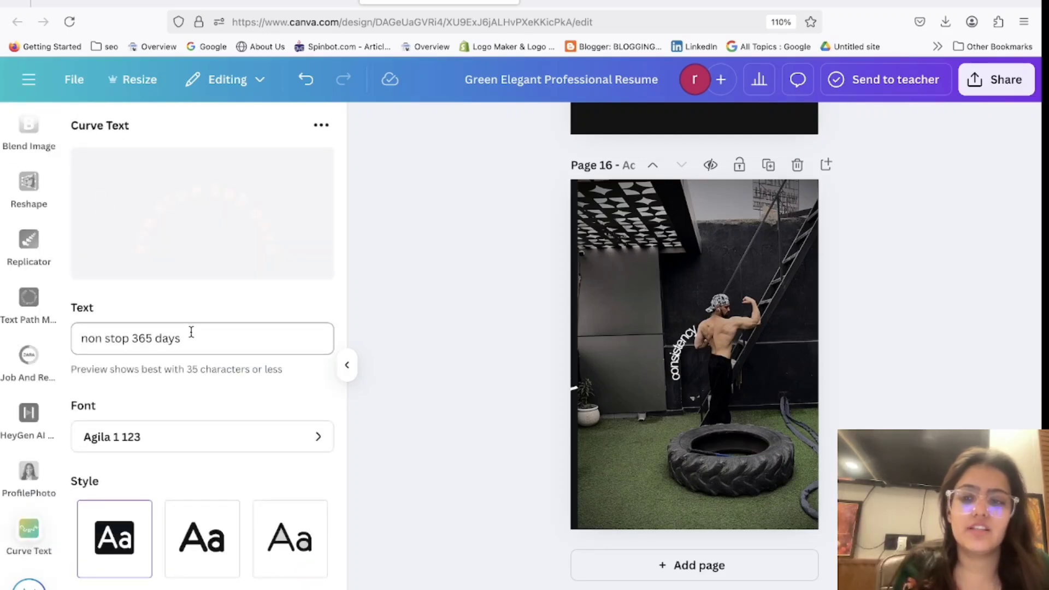
# Step: Add the curved "non stop 365 days" text to page 16, enlarge it and center it above the man's head
pyautogui.scroll(-5, 188, 499)
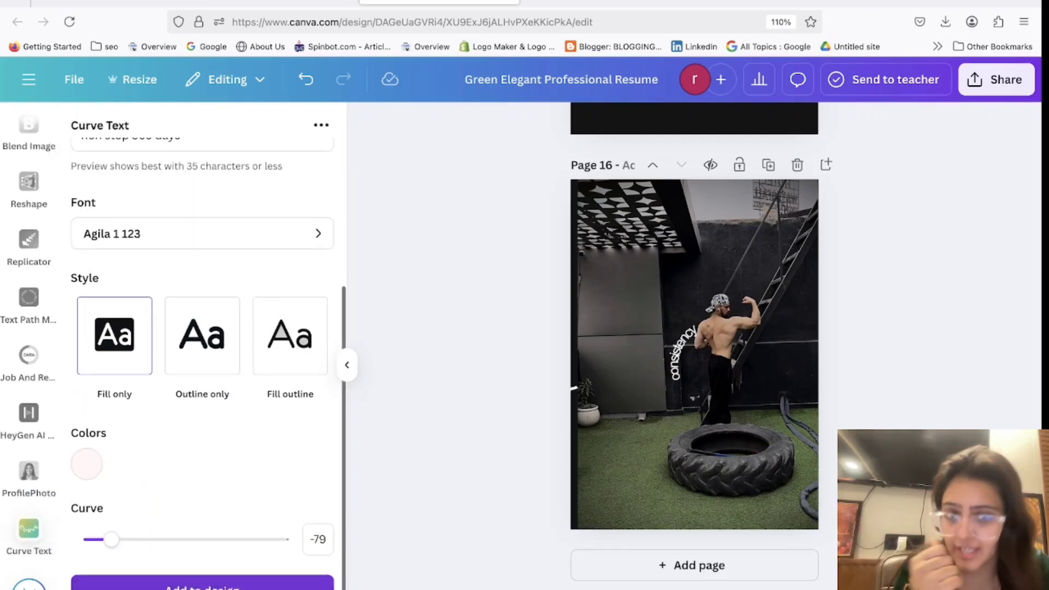
pyautogui.click(202, 585)
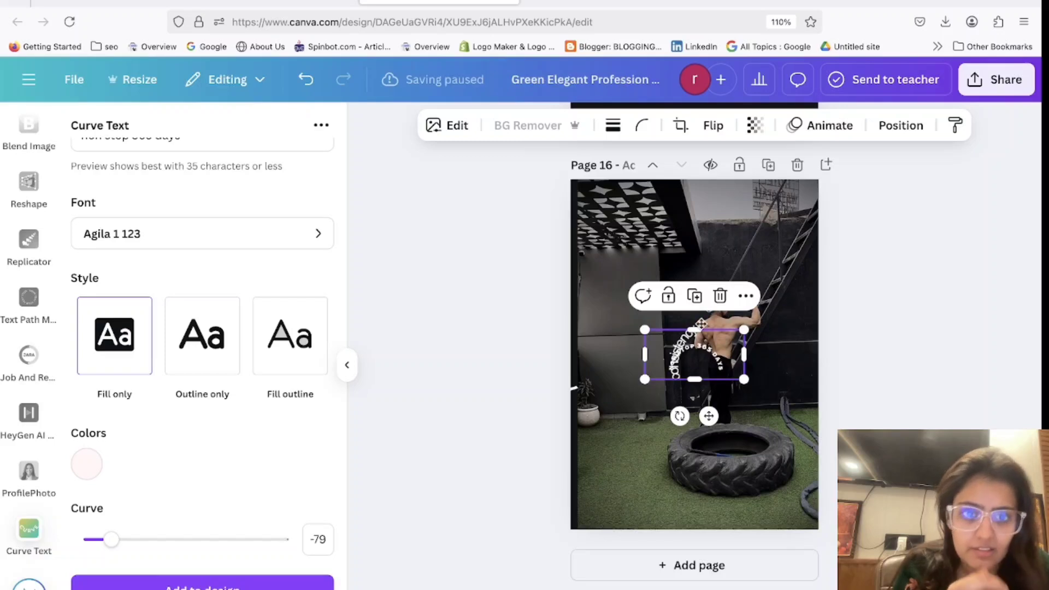
pyautogui.moveTo(703, 360); pyautogui.dragTo(815, 327)
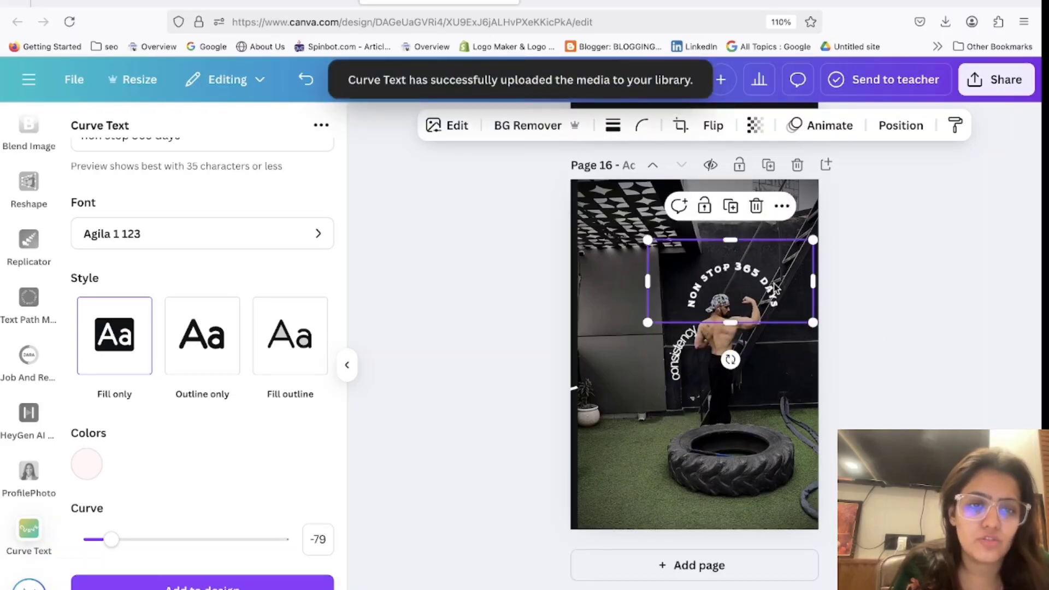
pyautogui.moveTo(766, 295); pyautogui.dragTo(768, 289)
# Step: Try rotating, moving and deleting the arc "consistency" text, and undo the deletion
pyautogui.click(681, 361)
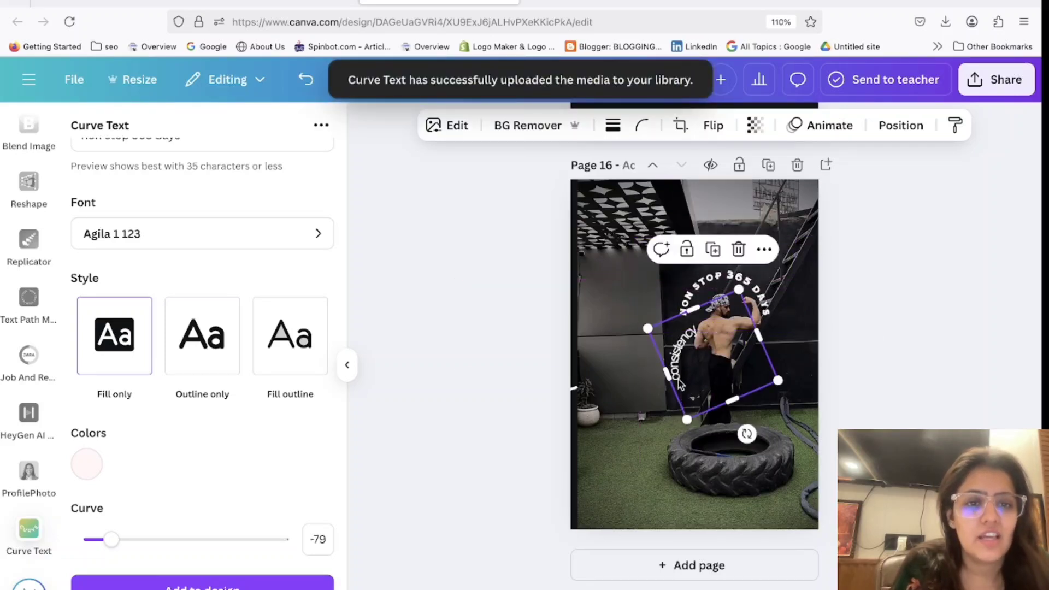
pyautogui.moveTo(745, 436); pyautogui.dragTo(793, 329)
pyautogui.moveTo(739, 413); pyautogui.dragTo(797, 436)
pyautogui.press('Delete')
pyautogui.scroll(4, 160, 341)
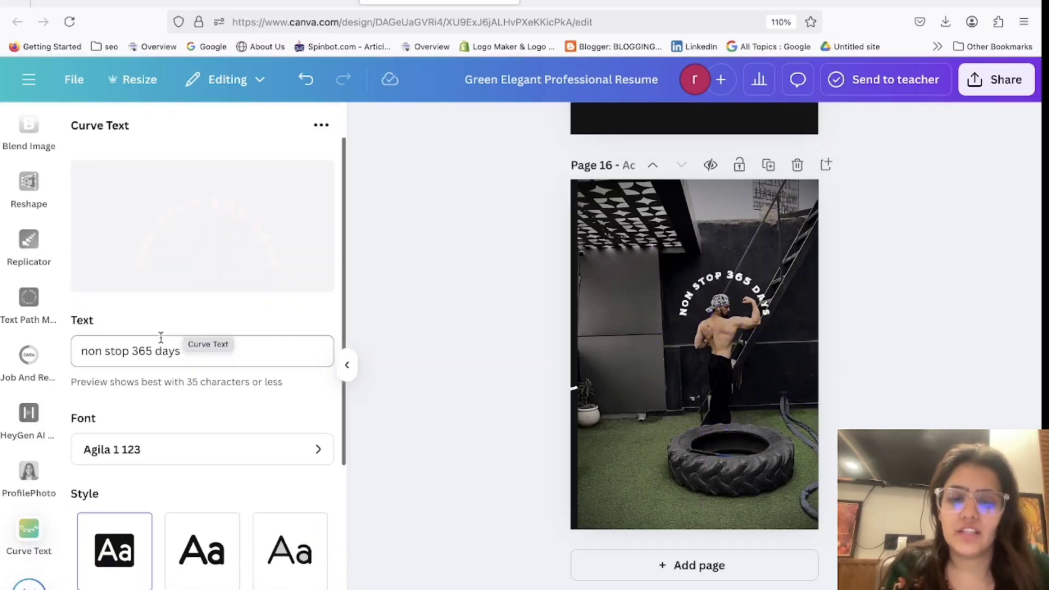
pyautogui.hotkey('ctrl', 'z')
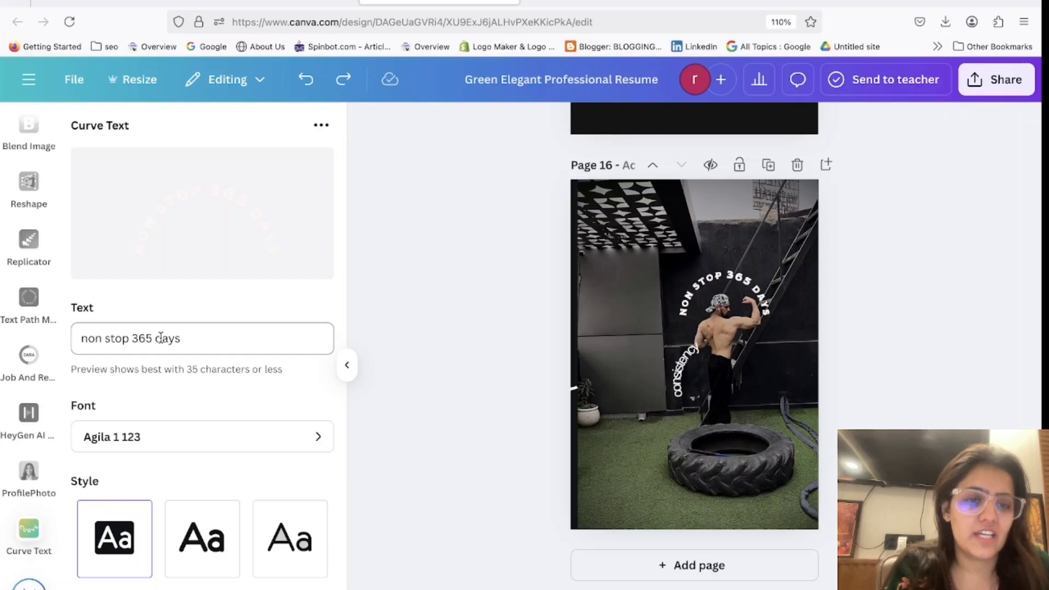
# Step: Move the arc "consistency" text slightly away from the man and move the curved "non stop 365 days" text off the page
pyautogui.moveTo(677, 358); pyautogui.dragTo(668, 341)
pyautogui.click(727, 281)
pyautogui.moveTo(727, 281); pyautogui.dragTo(540, 236)
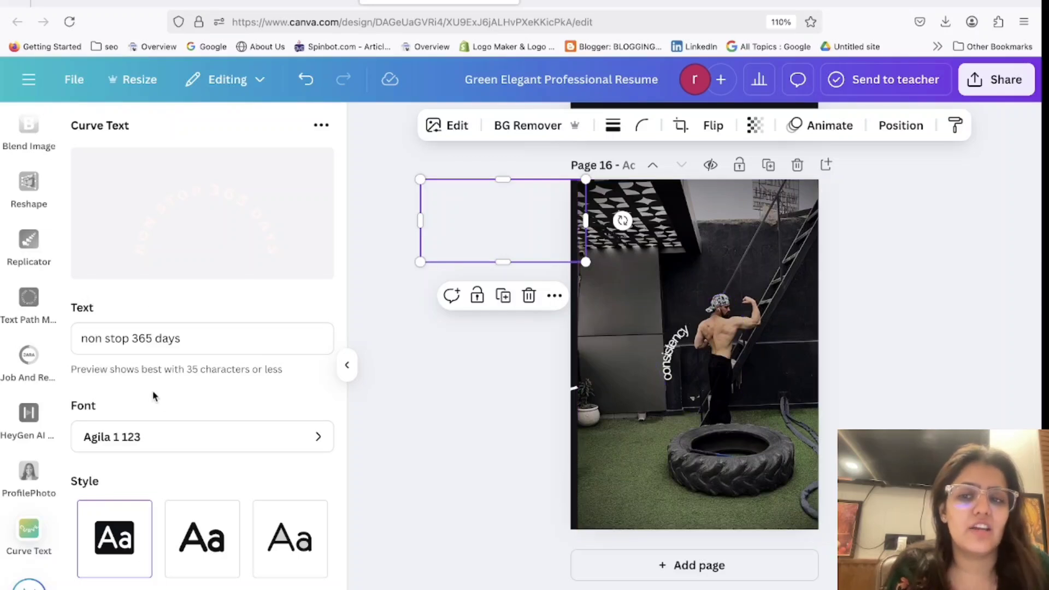
# Step: Close the Curve Text app and select the arc "consistency" text on page 16
pyautogui.scroll(-5, 201, 508)
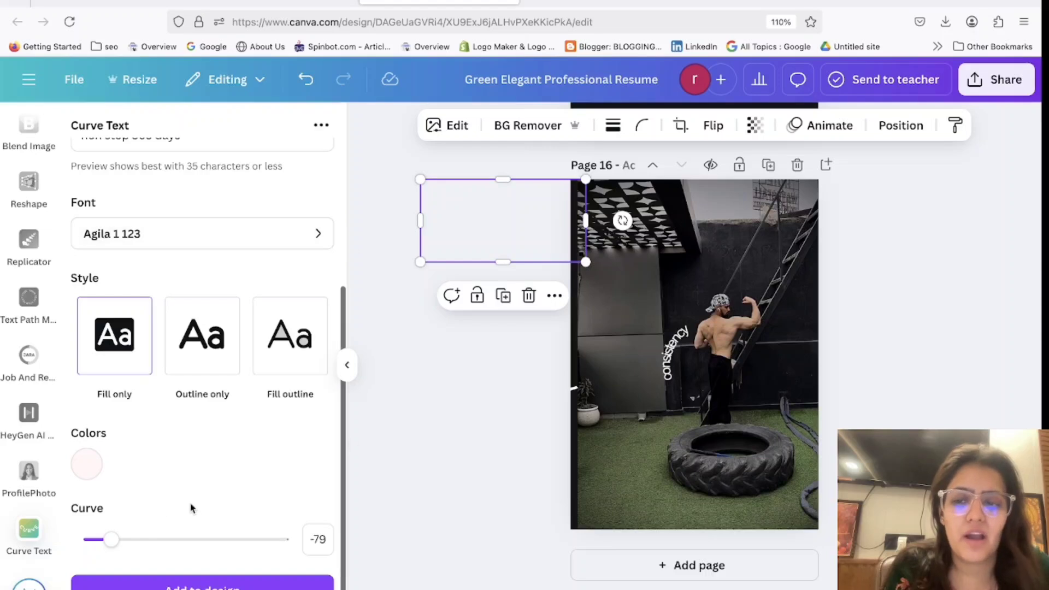
pyautogui.click(28, 528)
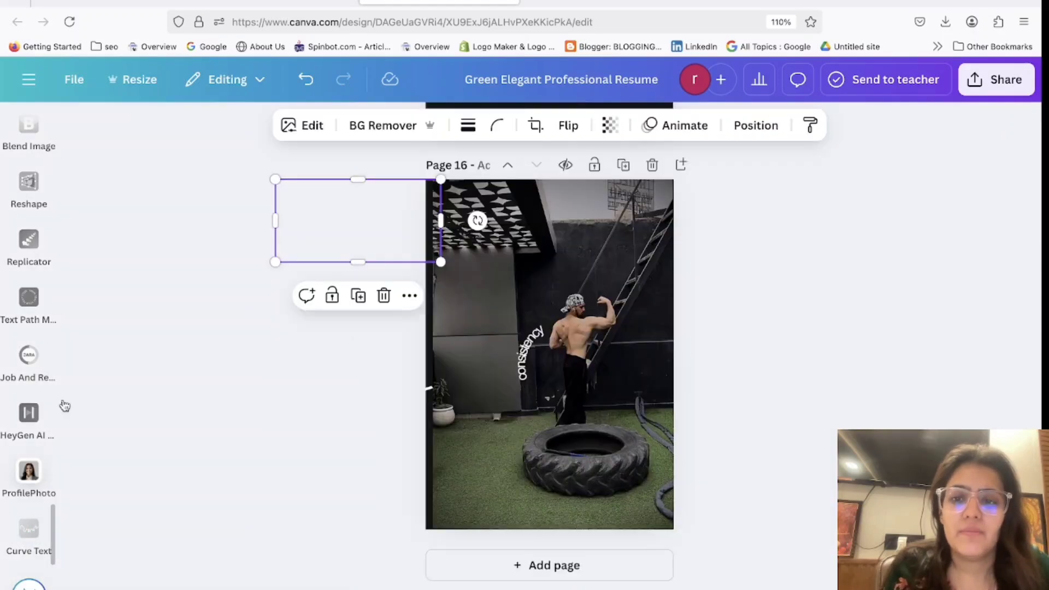
pyautogui.click(325, 320)
pyautogui.moveTo(309, 277); pyautogui.dragTo(496, 462)
pyautogui.click(530, 349)
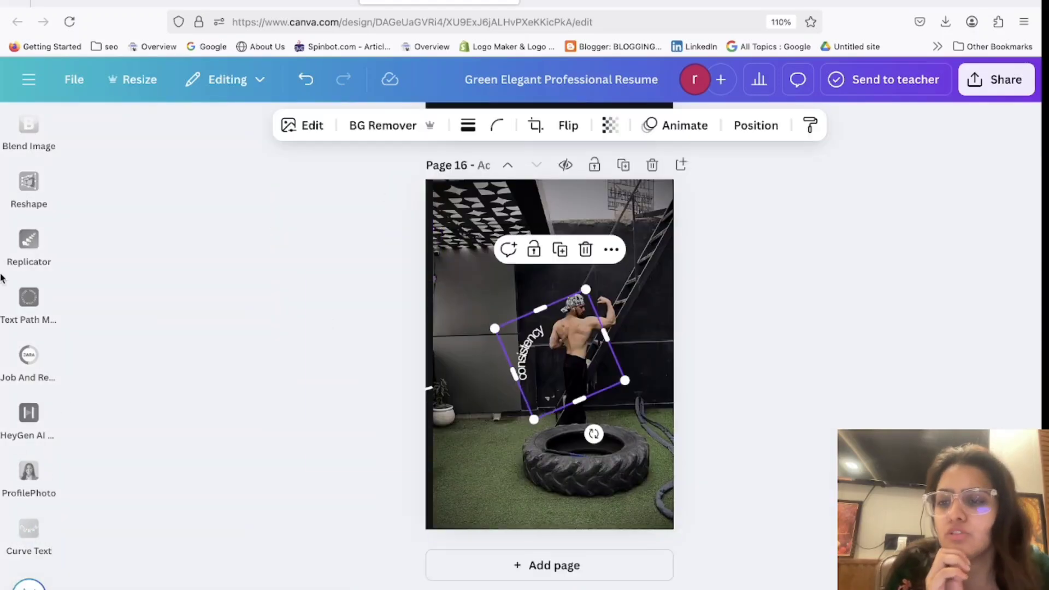
# Step: Open Text Path Maker and replace its text with "non stop 365 days of"
pyautogui.click(625, 426)
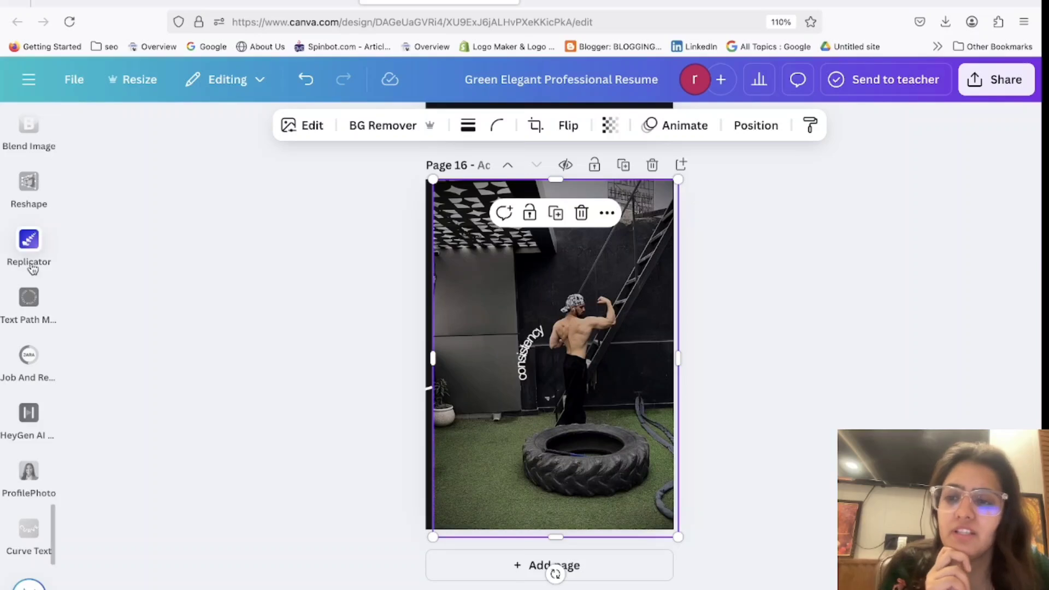
pyautogui.scroll(8, 30, 275)
pyautogui.scroll(-5, 33, 426)
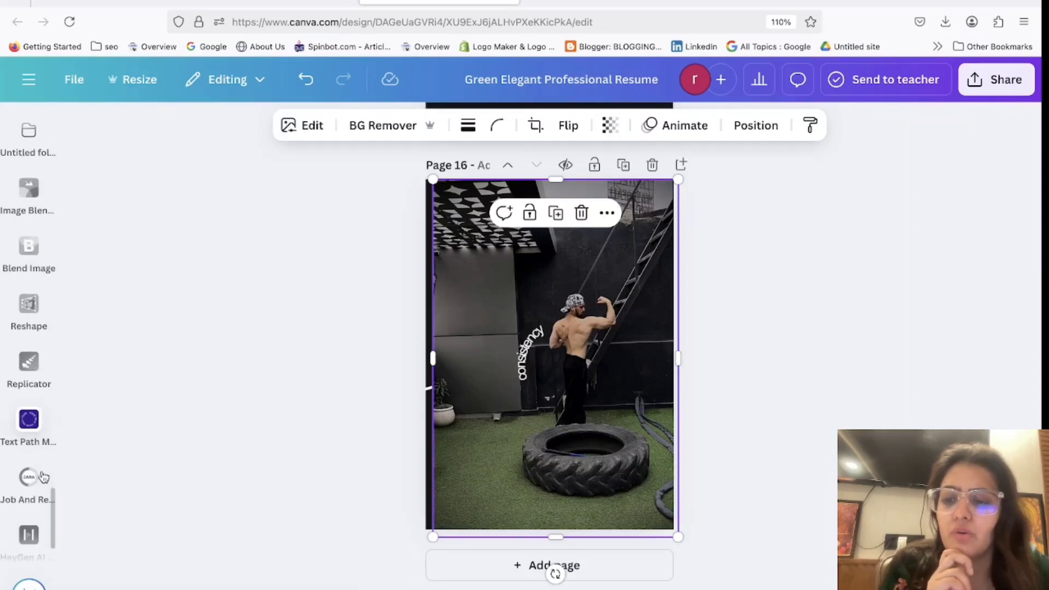
pyautogui.click(29, 419)
pyautogui.doubleClick(253, 389)
pyautogui.press('BackSpace')
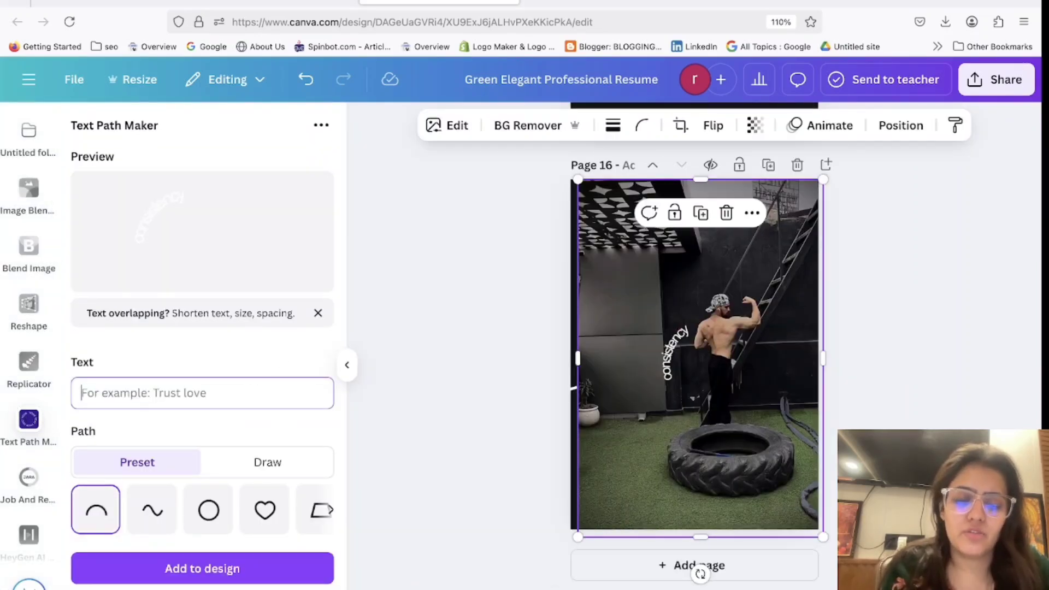
pyautogui.write('non stop 365 day')
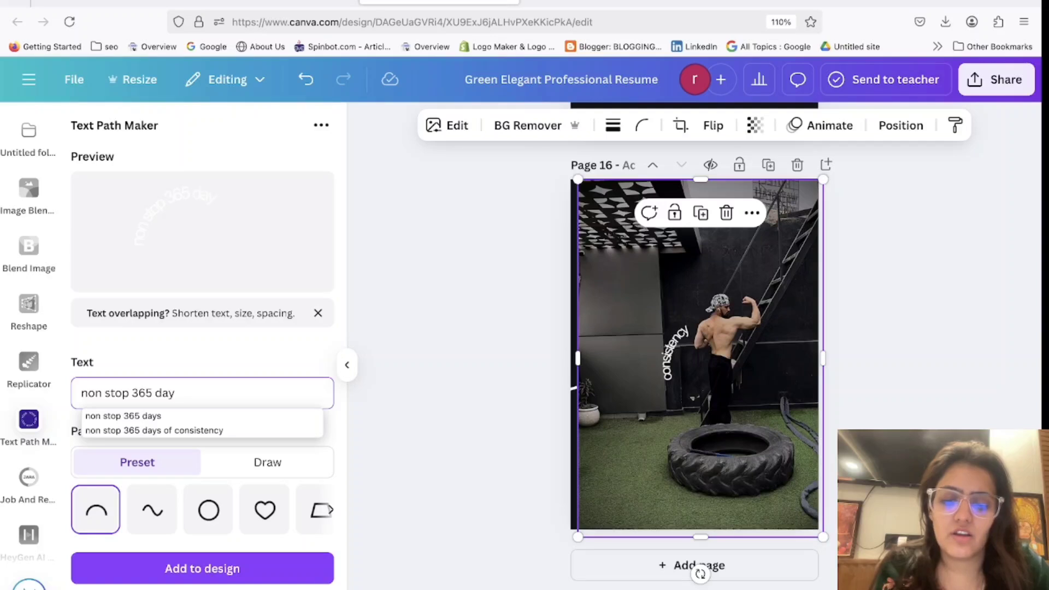
pyautogui.write('f')
pyautogui.click(413, 419)
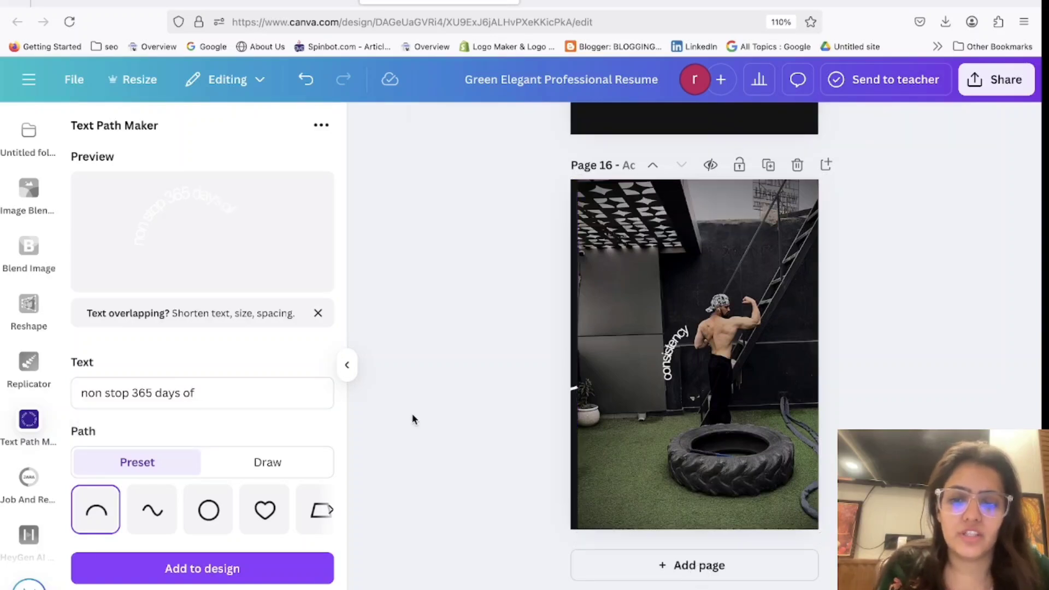
# Step: Add "non stop 365 days of" on the circle path to page 16, enlarge it and place it around the man
pyautogui.hscroll(2, 259, 516)
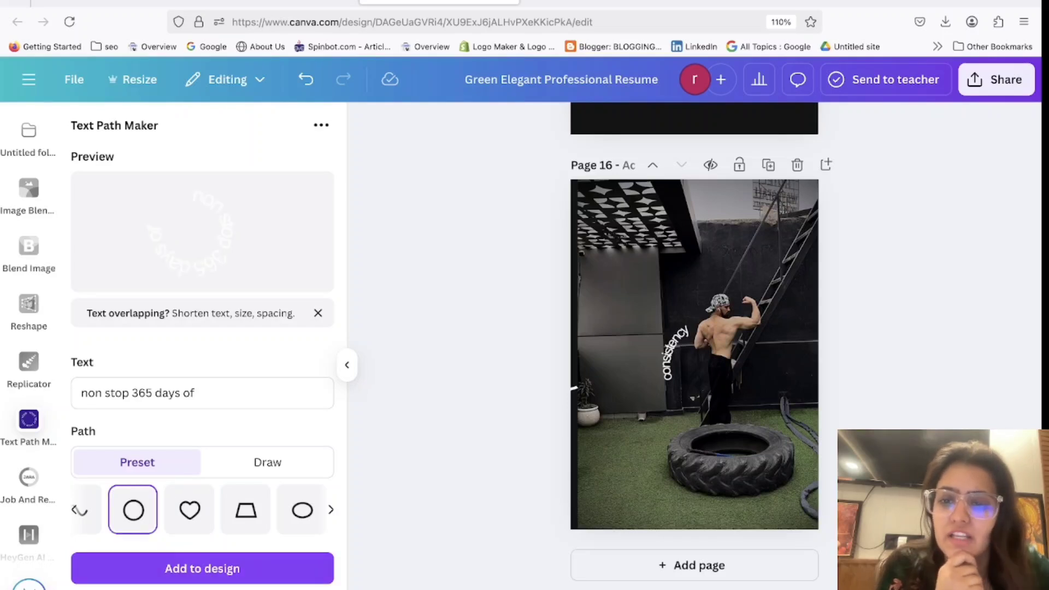
pyautogui.click(171, 568)
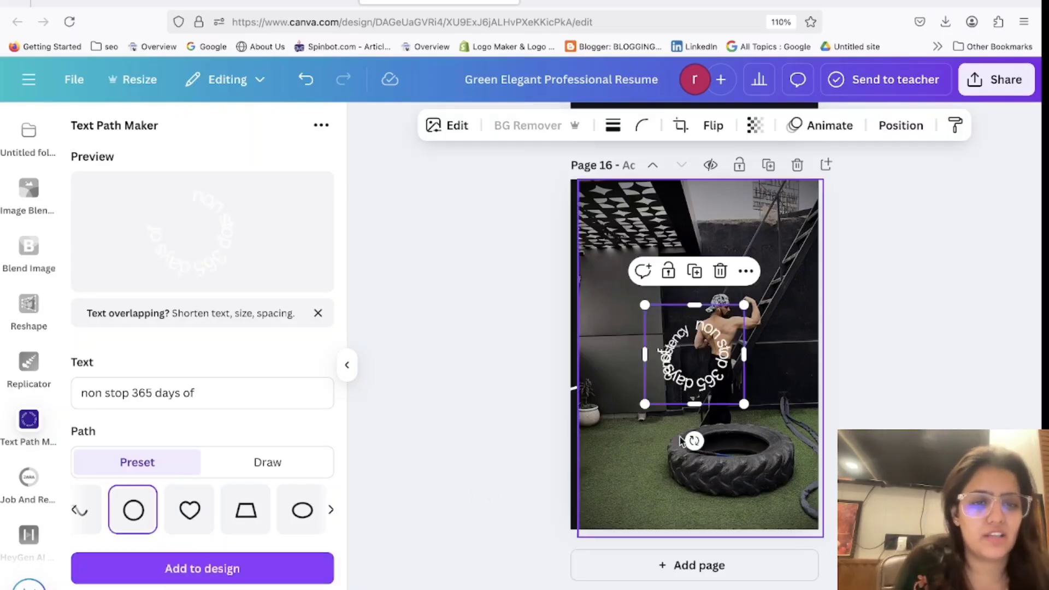
pyautogui.moveTo(743, 404); pyautogui.dragTo(800, 468)
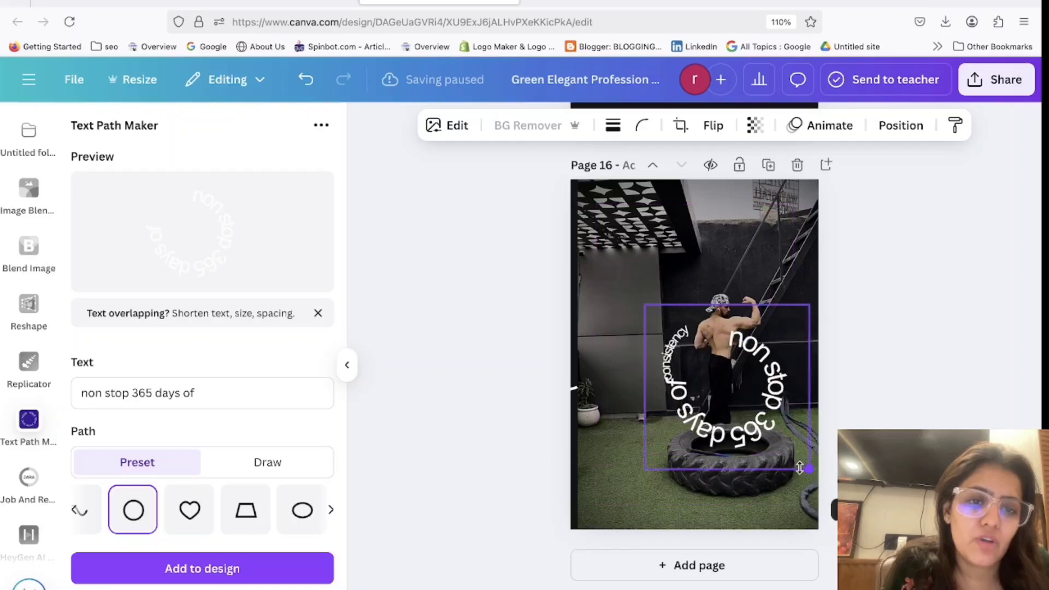
pyautogui.moveTo(771, 415); pyautogui.dragTo(785, 380)
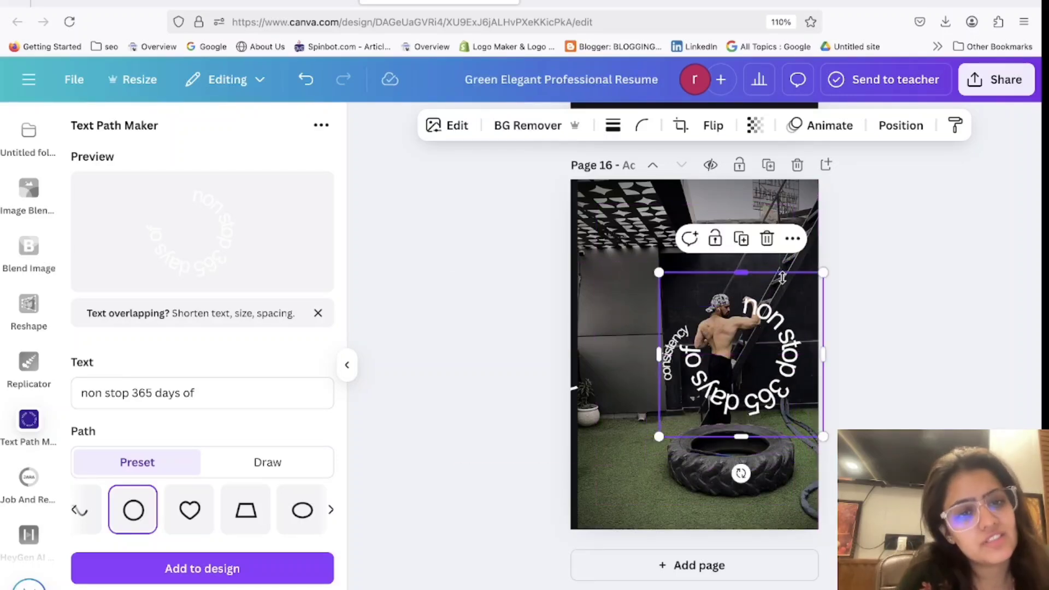
# Step: Replace the circular text with a version at size 19, placed around the man's raised arm
pyautogui.scroll(-4, 222, 481)
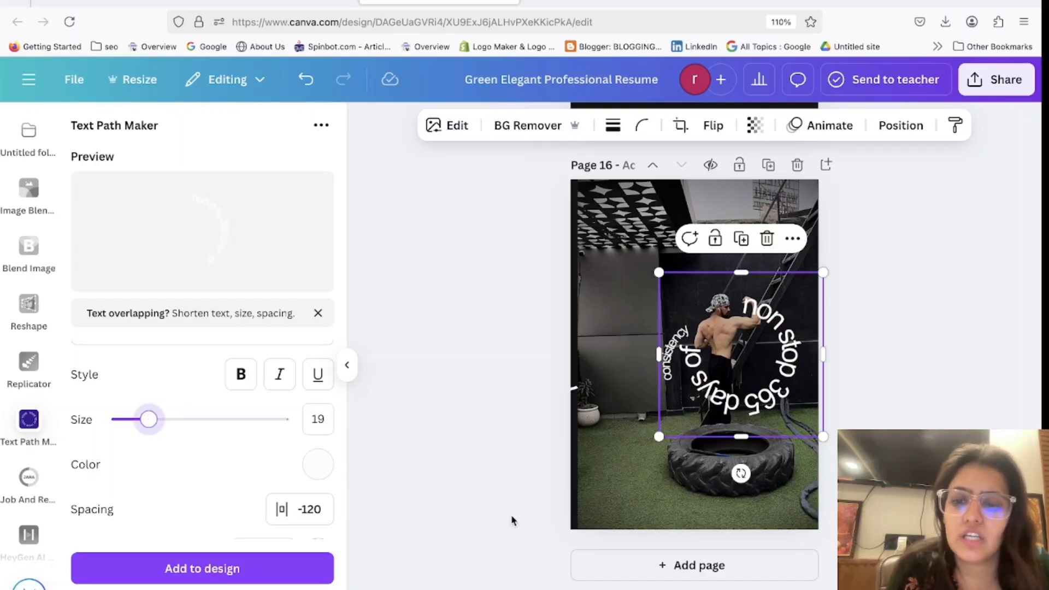
pyautogui.click(250, 571)
pyautogui.moveTo(738, 410); pyautogui.dragTo(819, 393)
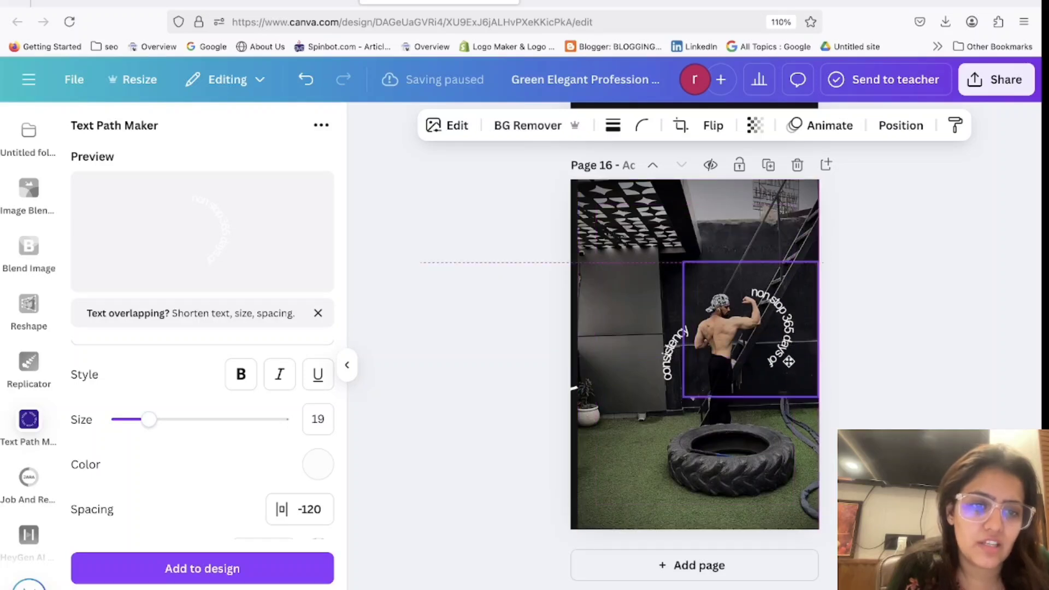
pyautogui.moveTo(794, 360); pyautogui.dragTo(776, 353)
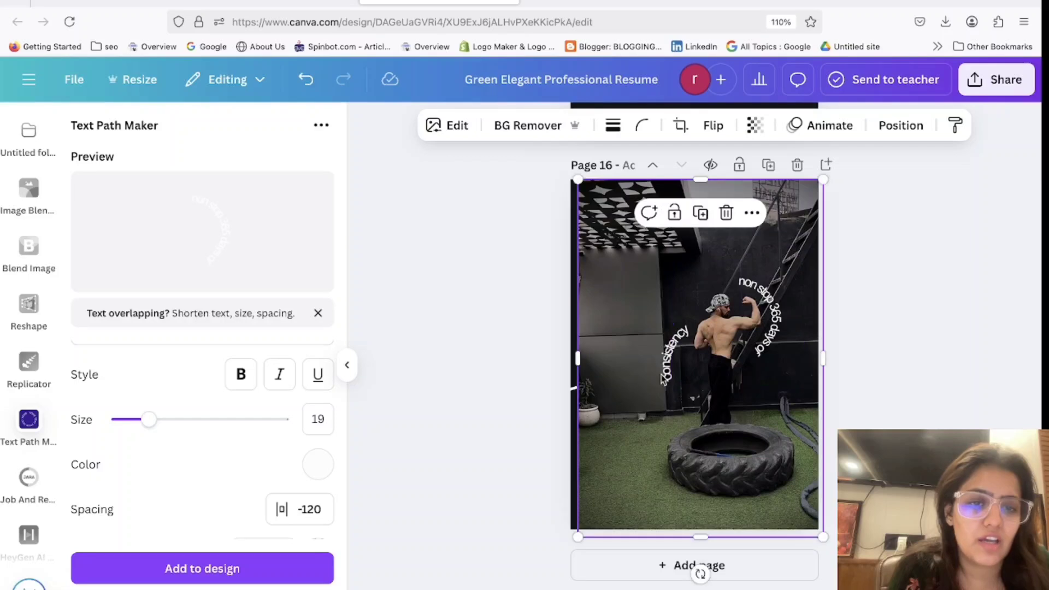
# Step: Enlarge the arc "consistency" text and move it up beside the man's head and back
pyautogui.moveTo(738, 422); pyautogui.dragTo(746, 386)
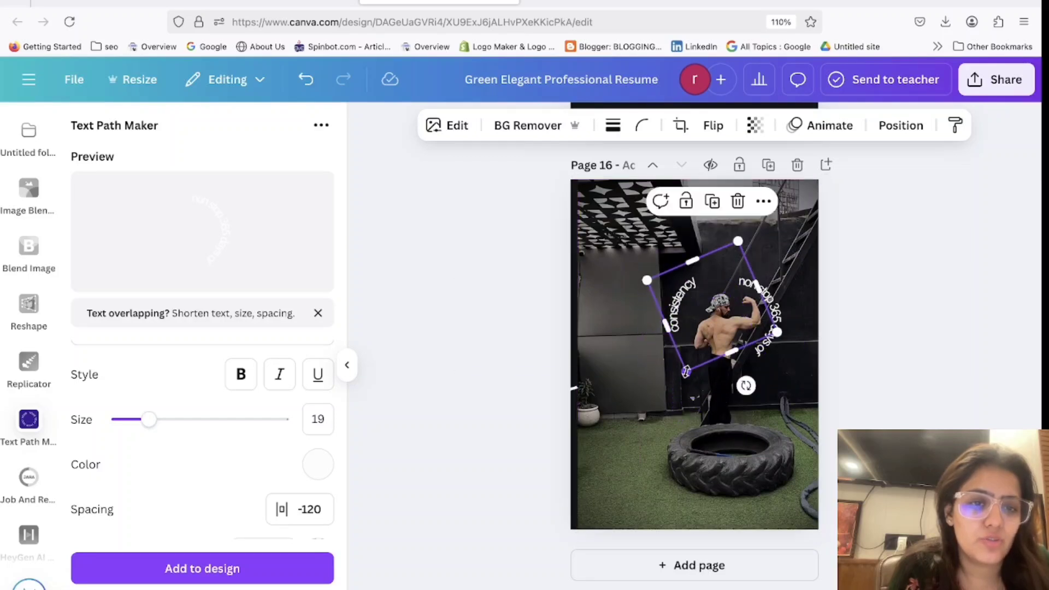
pyautogui.moveTo(686, 371); pyautogui.dragTo(670, 412)
pyautogui.moveTo(721, 331); pyautogui.dragTo(706, 356)
pyautogui.click(855, 390)
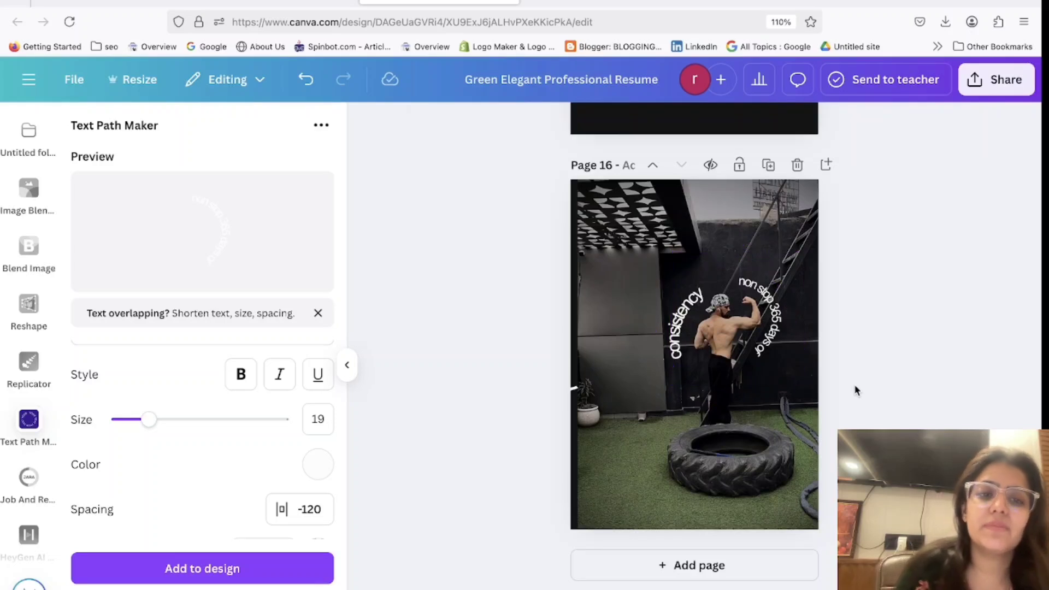
# Step: Add another "non stop 365 days of" text at 512 px output size, enlarge it and move it over the photo's patterned ceiling
pyautogui.click(786, 347)
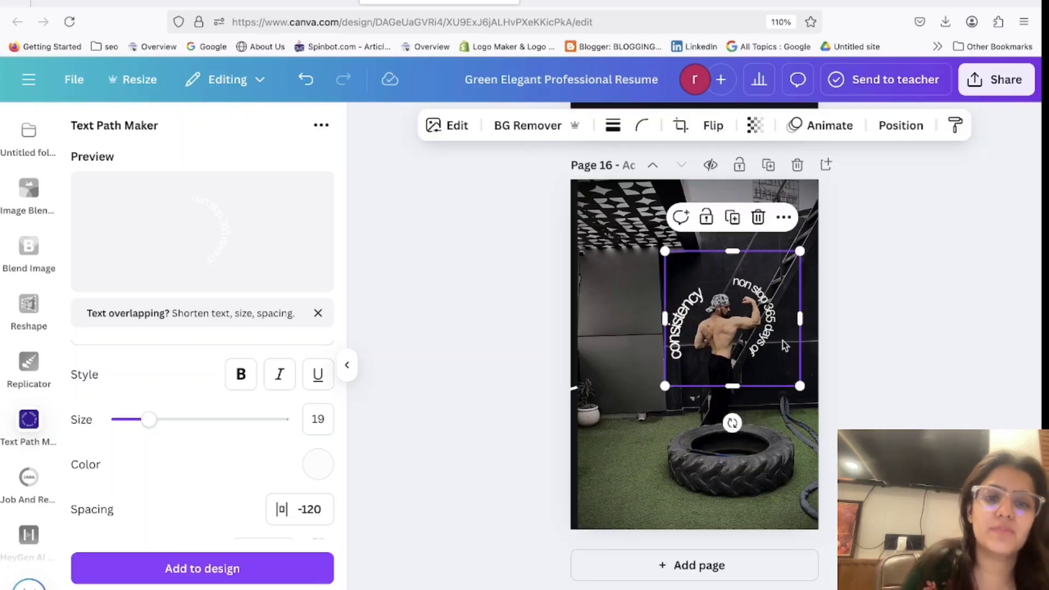
pyautogui.scroll(-3, 209, 436)
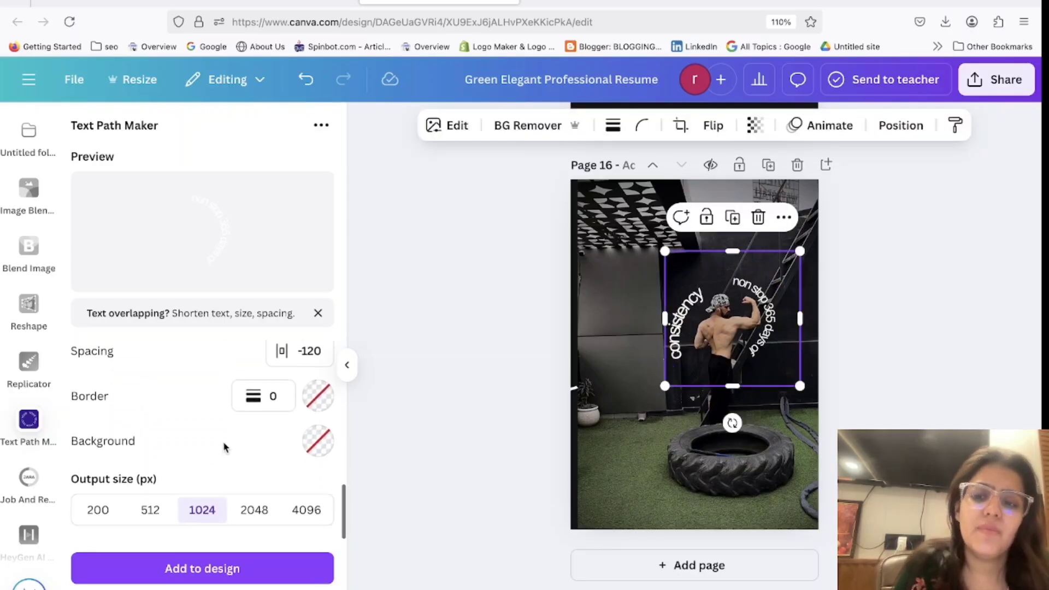
pyautogui.click(203, 568)
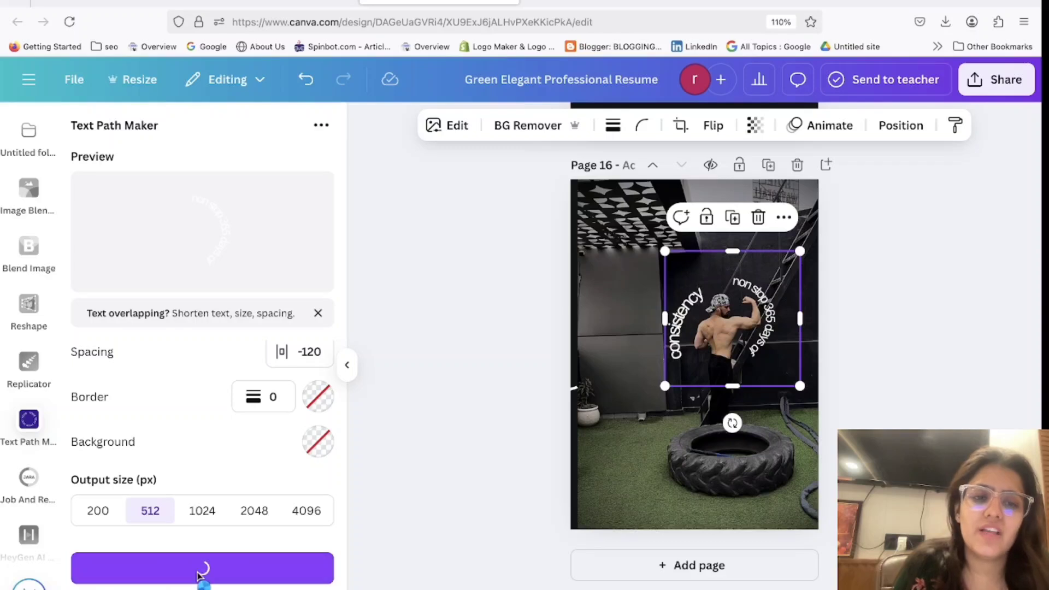
pyautogui.moveTo(745, 305); pyautogui.dragTo(818, 233)
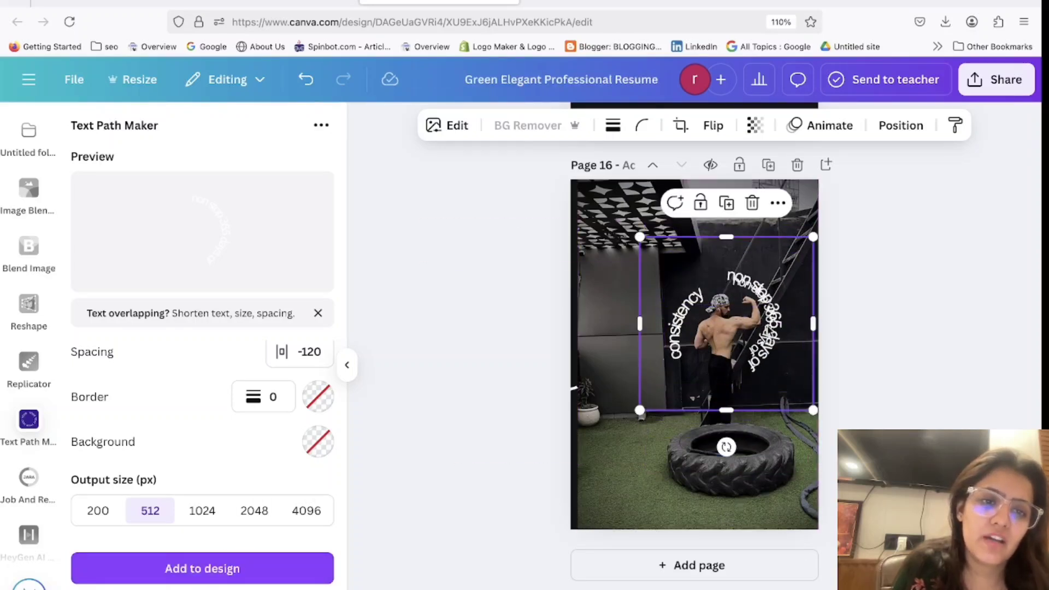
pyautogui.moveTo(777, 325); pyautogui.dragTo(685, 247)
pyautogui.doubleClick(684, 246)
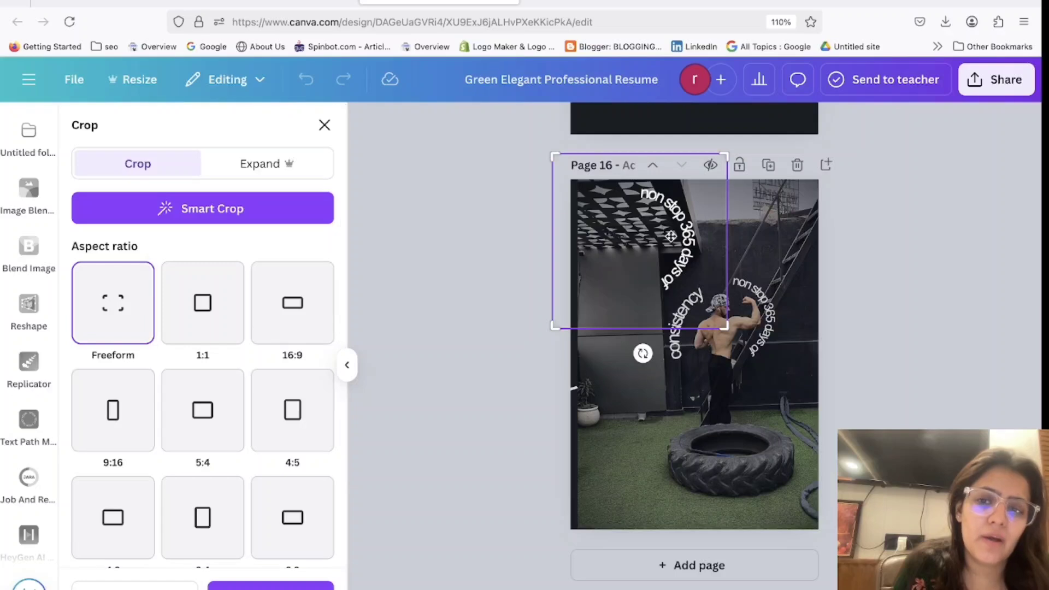
pyautogui.click(438, 388)
# Step: Set the text spacing to 160, add the circular text to page 16, enlarge it and position it around the man's raised arm
pyautogui.scroll(6, 271, 369)
pyautogui.scroll(-4, 257, 452)
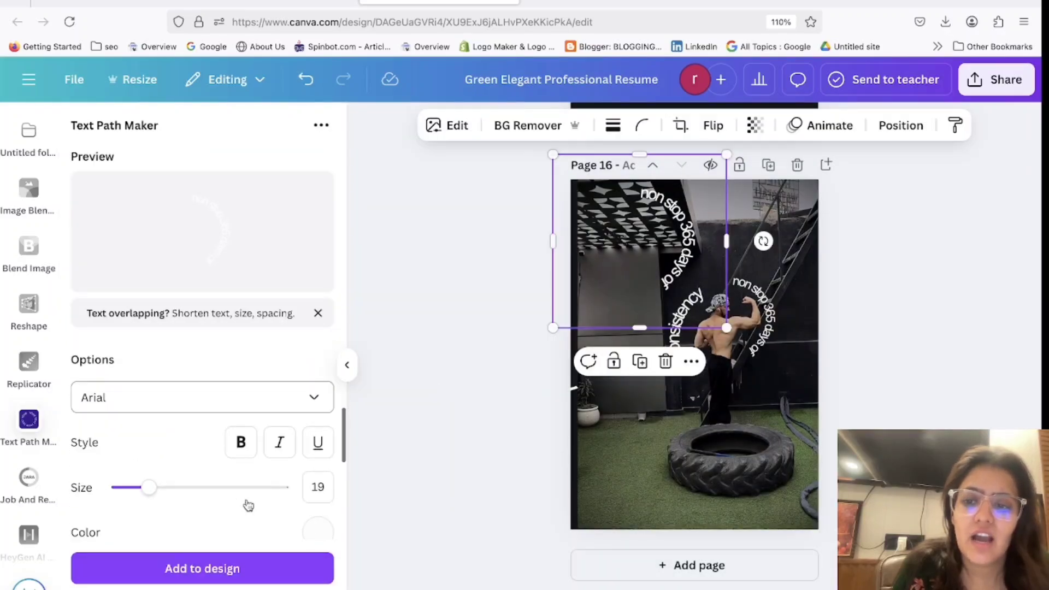
pyautogui.click(288, 497)
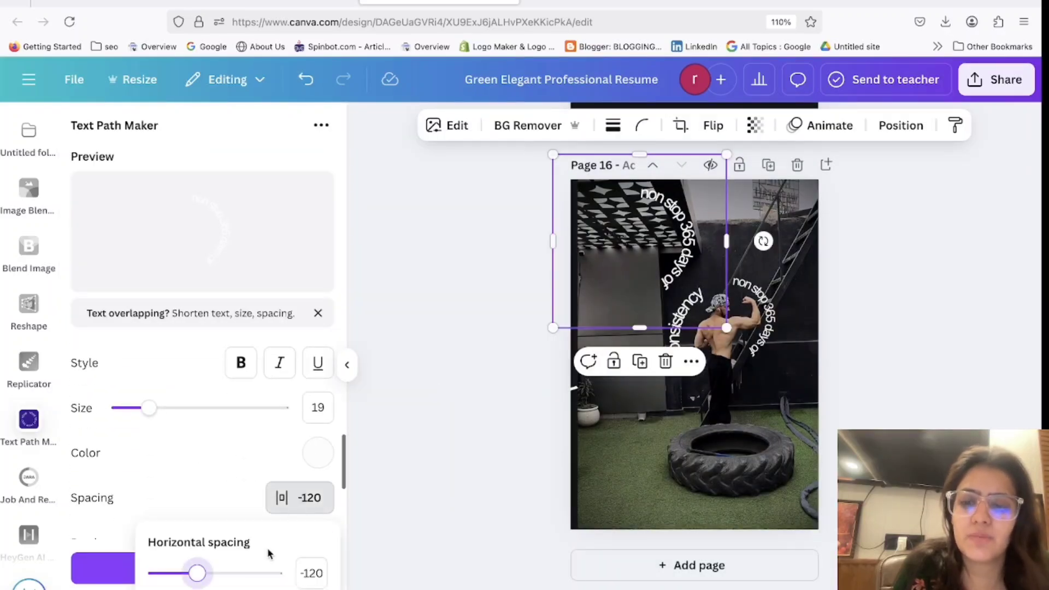
pyautogui.moveTo(210, 579); pyautogui.dragTo(237, 582)
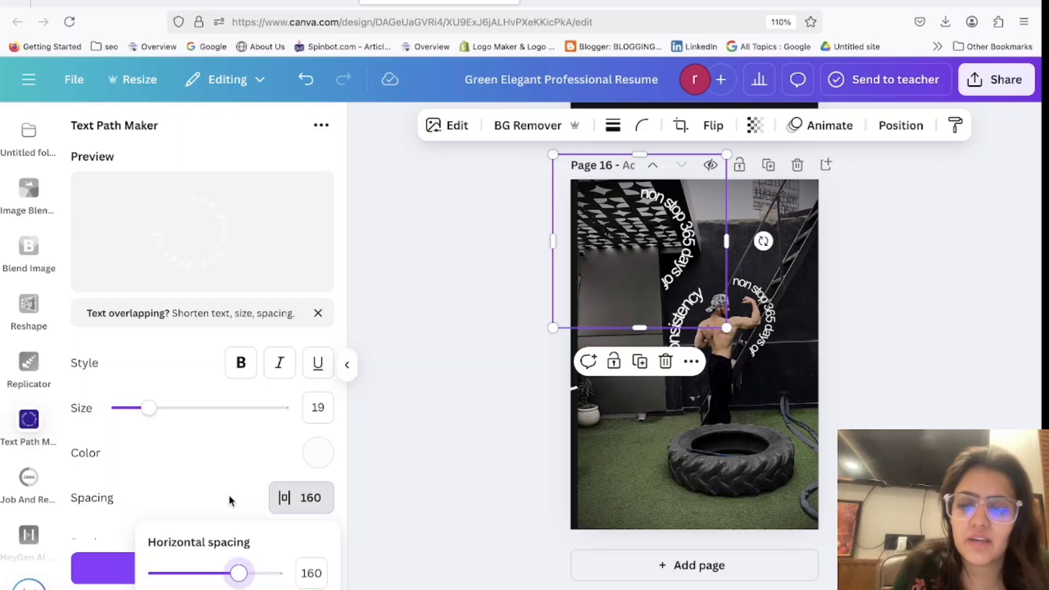
pyautogui.scroll(-1, 229, 500)
pyautogui.click(251, 568)
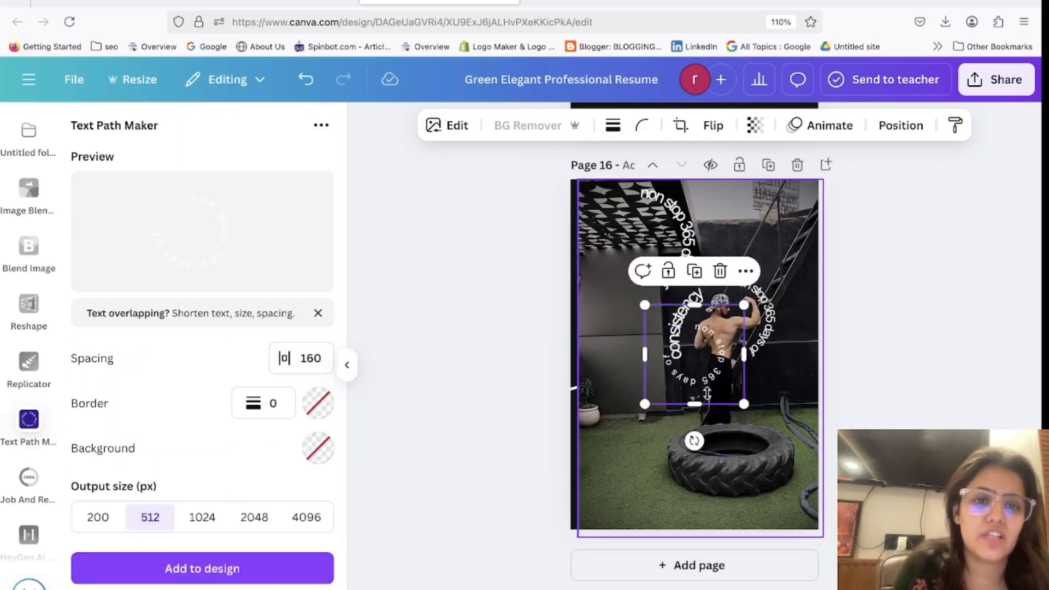
pyautogui.moveTo(744, 405); pyautogui.dragTo(808, 469)
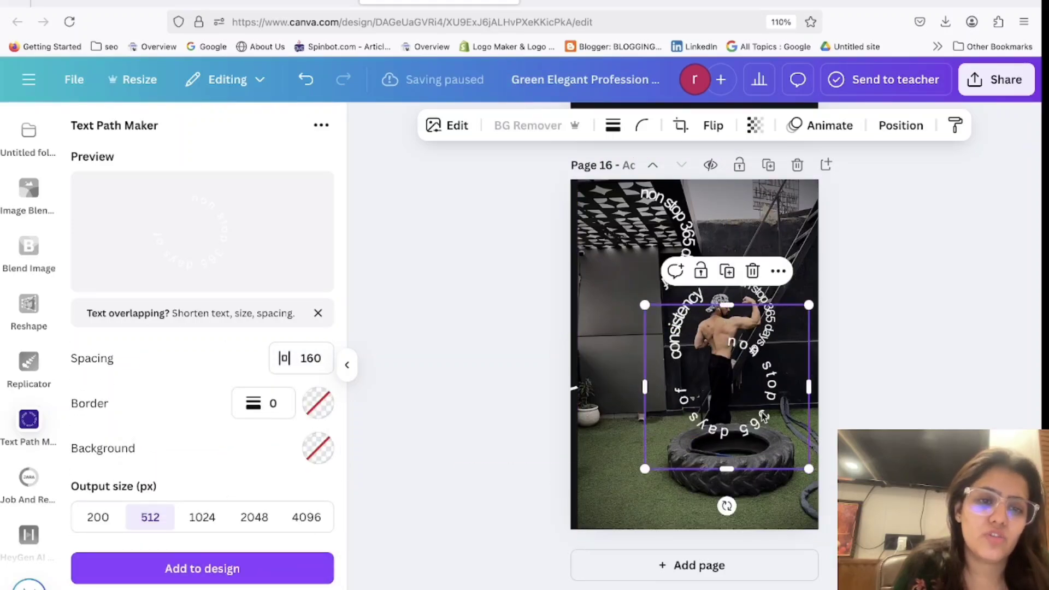
pyautogui.moveTo(764, 417); pyautogui.dragTo(761, 374)
# Step: Delete the two tightly spaced "non stop 365 days of" texts, keeping only the widely spaced circle
pyautogui.click(948, 323)
pyautogui.press('Escape')
pyautogui.click(684, 301)
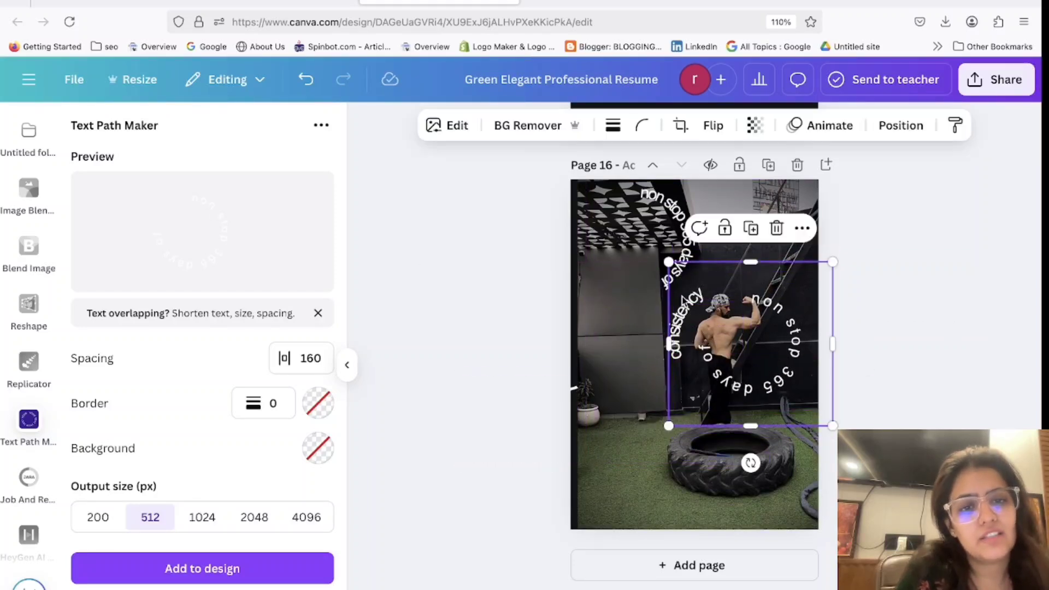
pyautogui.click(675, 323)
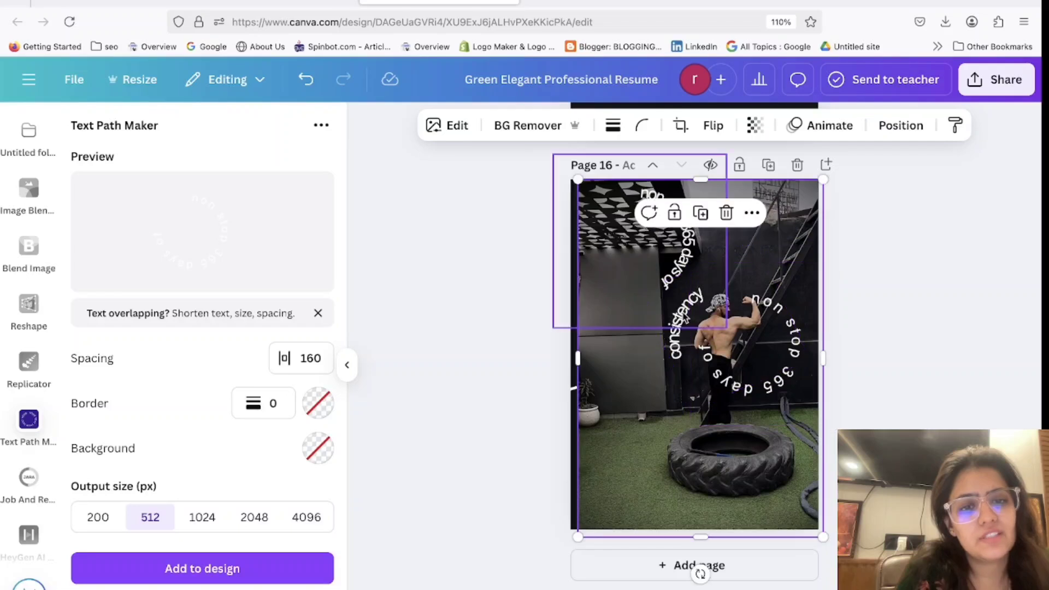
pyautogui.click(666, 361)
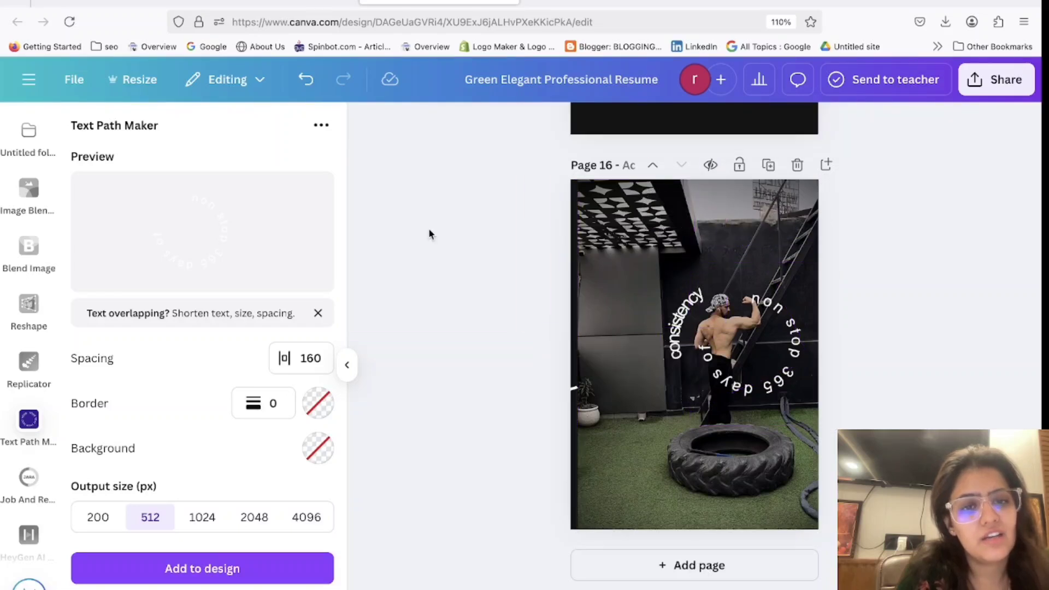
# Step: Try rotating, moving and shrinking the arc "consistency" text to line up with the circular text
pyautogui.click(674, 301)
pyautogui.moveTo(674, 301); pyautogui.dragTo(681, 279)
pyautogui.moveTo(773, 396); pyautogui.dragTo(754, 399)
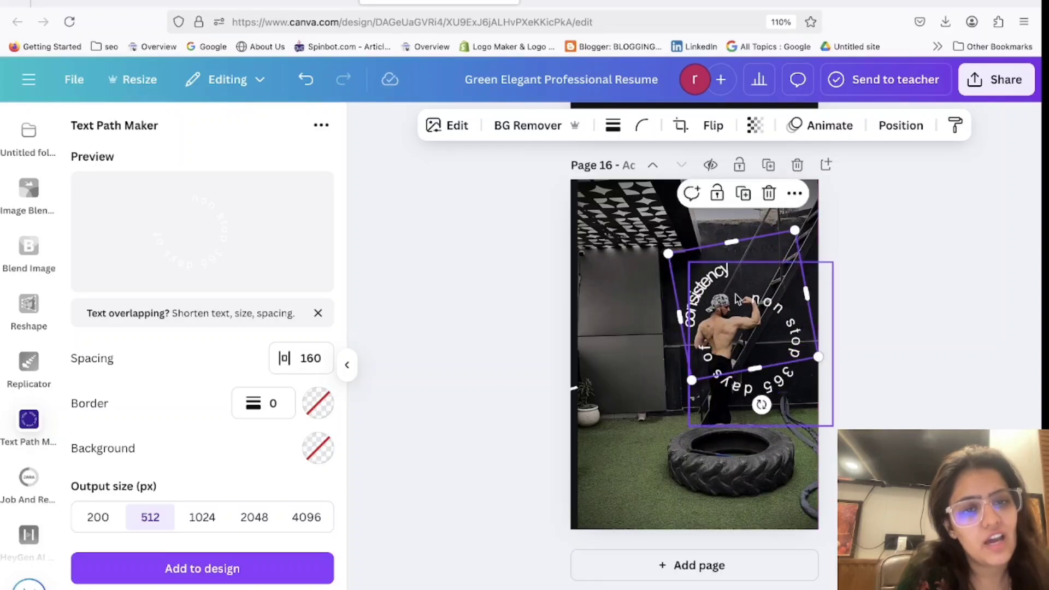
pyautogui.click(908, 338)
pyautogui.click(765, 350)
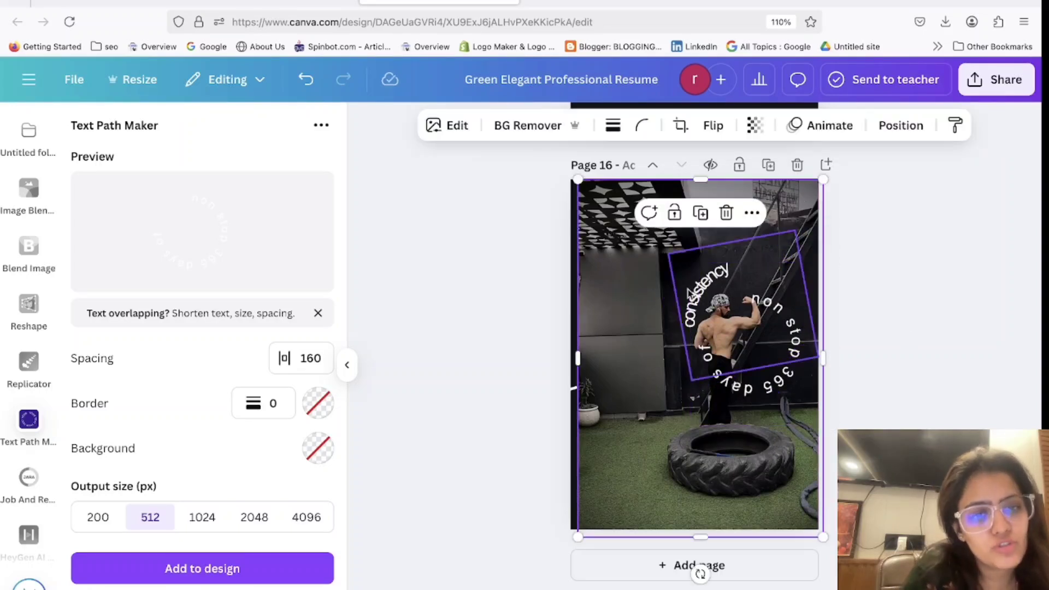
pyautogui.moveTo(761, 464); pyautogui.dragTo(779, 461)
pyautogui.moveTo(819, 248); pyautogui.dragTo(768, 246)
pyautogui.click(902, 342)
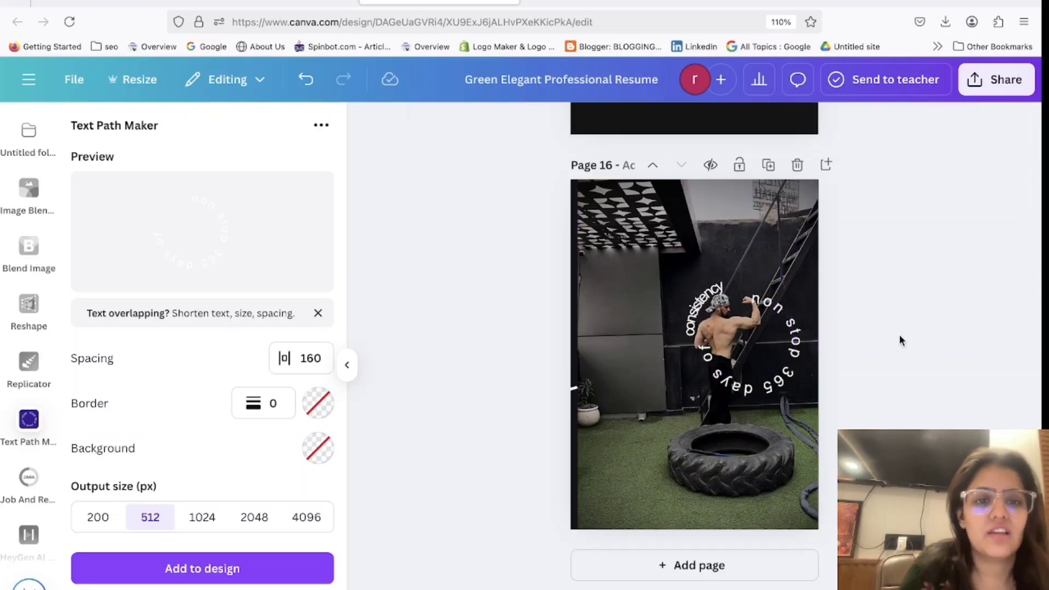
# Step: Delete the arc "consistency" text from the photo and replace the path text with "consistency"
pyautogui.click(691, 315)
pyautogui.press('Delete')
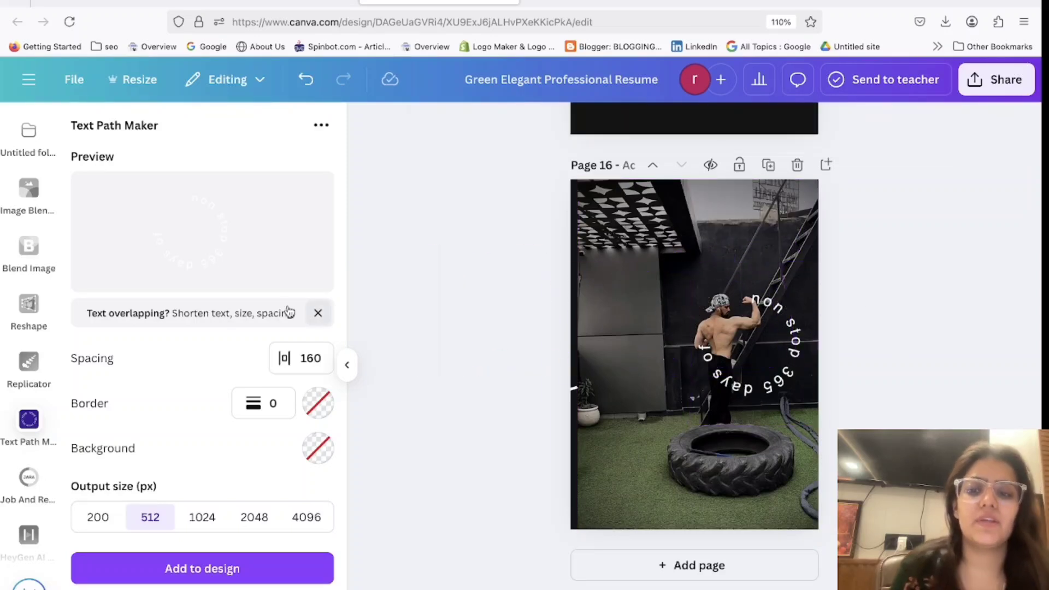
pyautogui.scroll(5, 207, 381)
pyautogui.click(196, 393)
pyautogui.press('super+a')
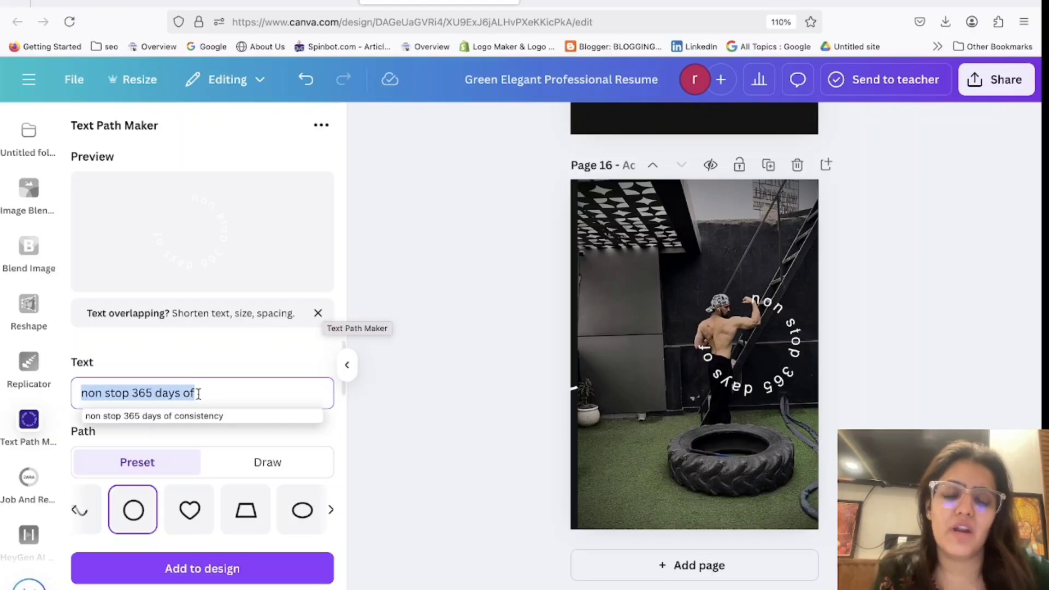
pyautogui.write('consist')
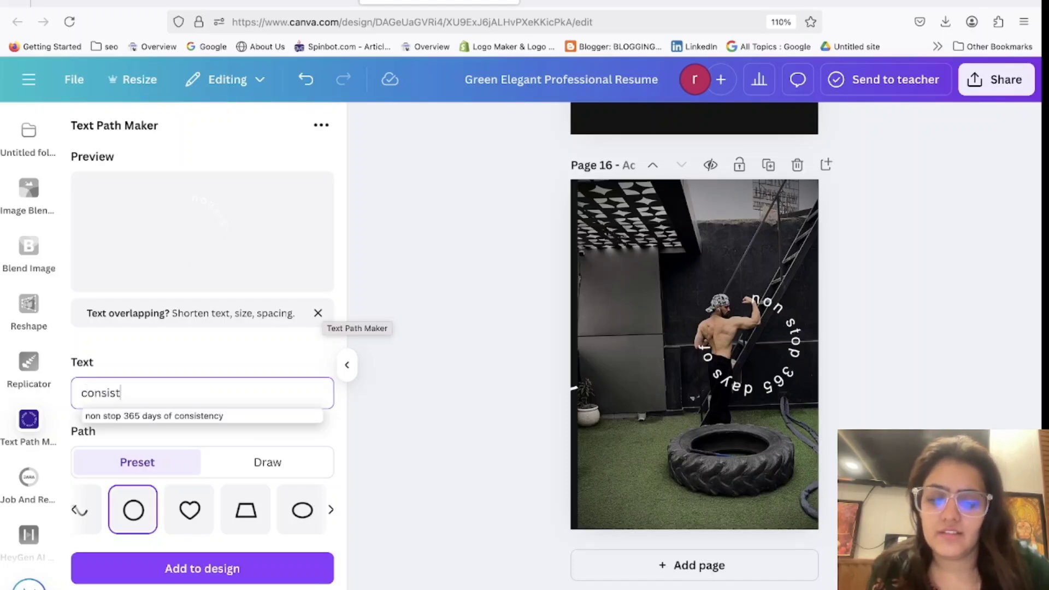
pyautogui.write('ency')
# Step: Try adding "consistency" on an oval path, flipping it horizontally and rotating it beside the man
pyautogui.click(225, 570)
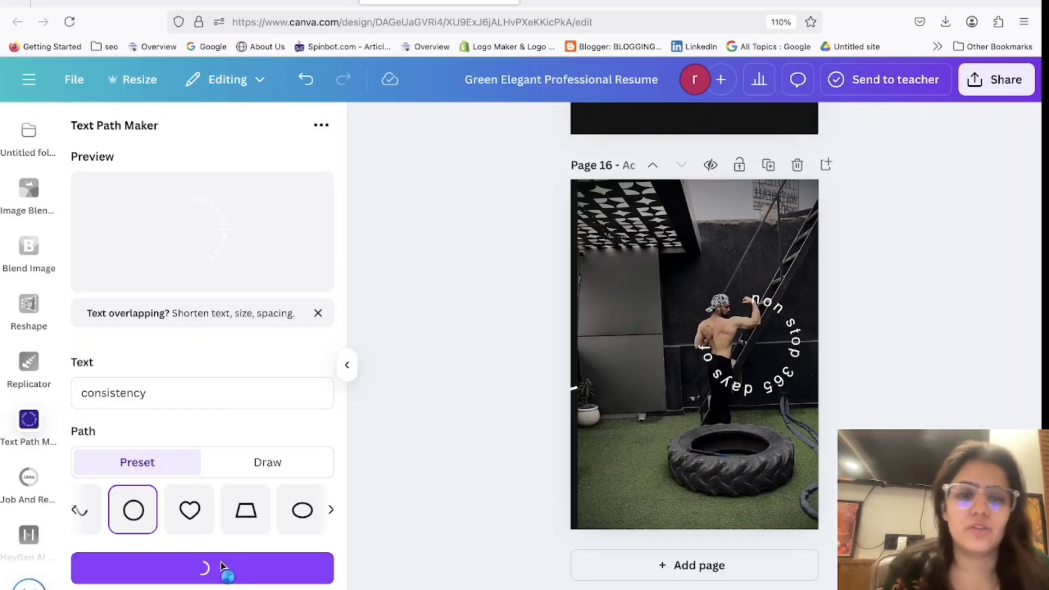
pyautogui.moveTo(744, 404); pyautogui.dragTo(713, 323)
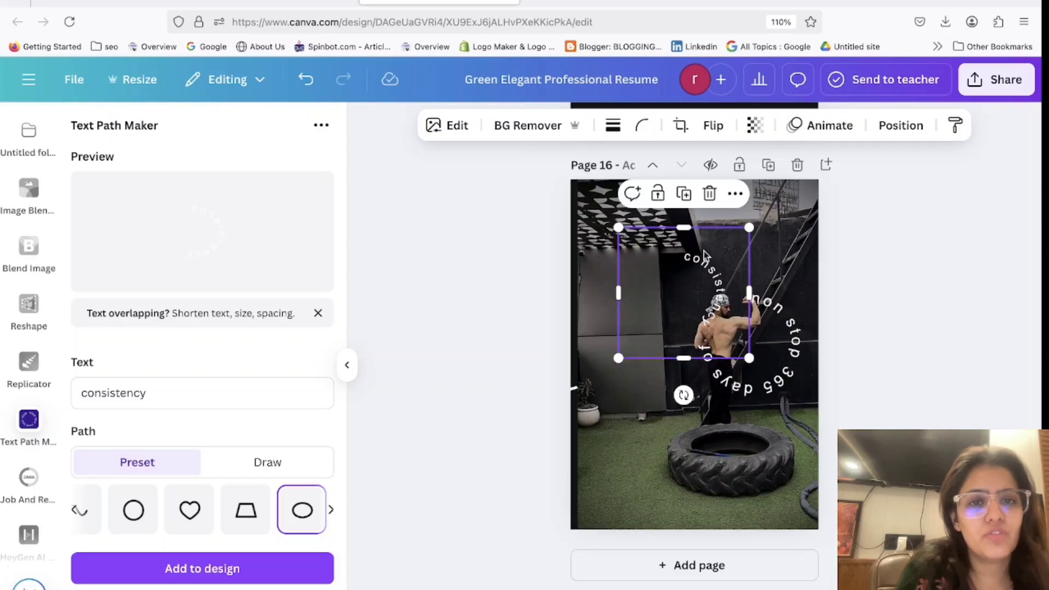
pyautogui.click(713, 125)
pyautogui.click(701, 167)
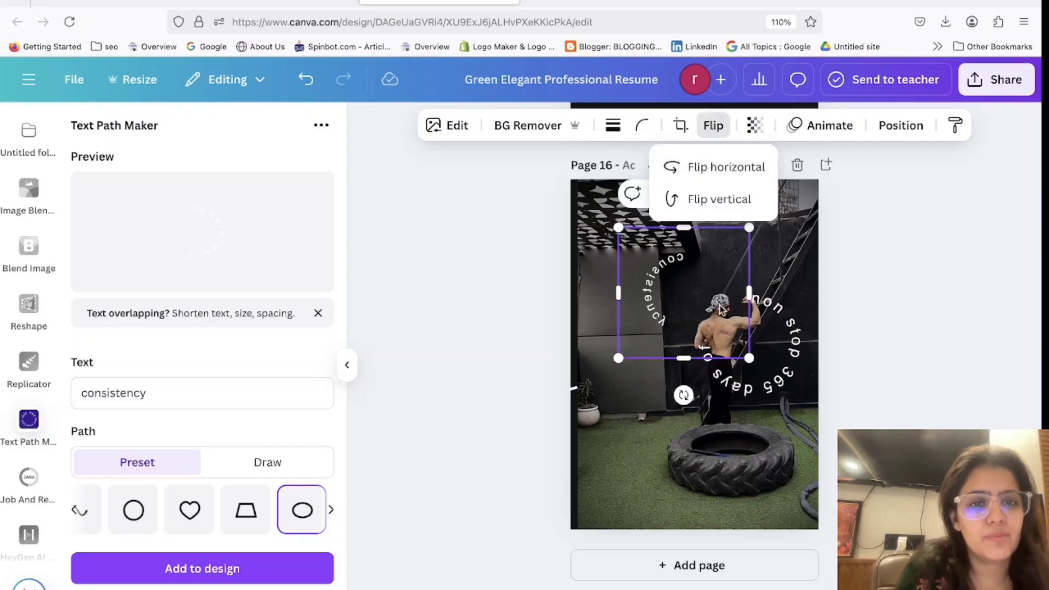
pyautogui.moveTo(678, 263); pyautogui.dragTo(690, 263)
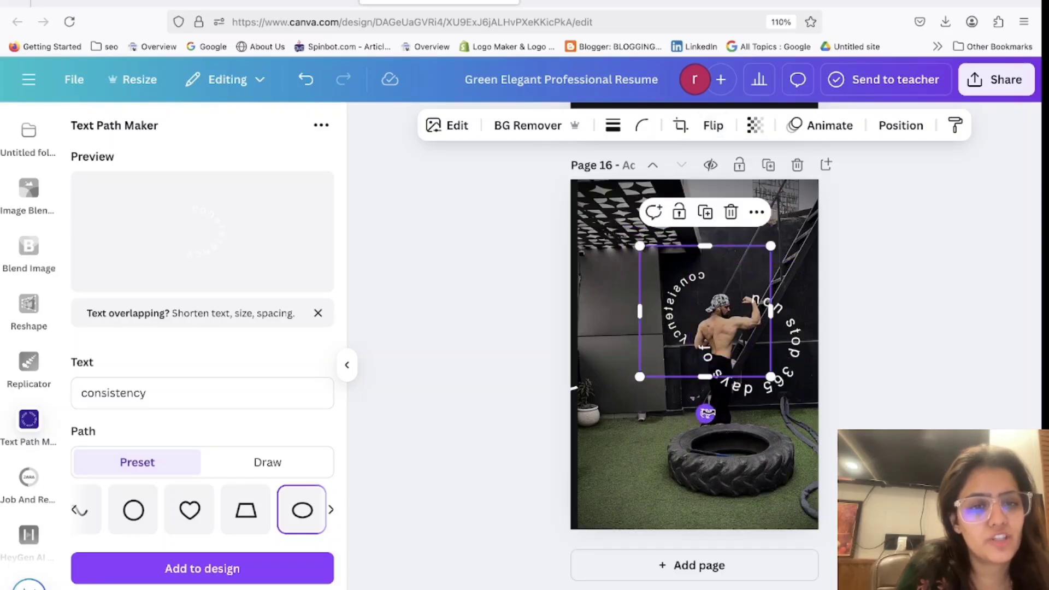
pyautogui.moveTo(703, 410); pyautogui.dragTo(671, 405)
pyautogui.moveTo(678, 333); pyautogui.dragTo(191, 421)
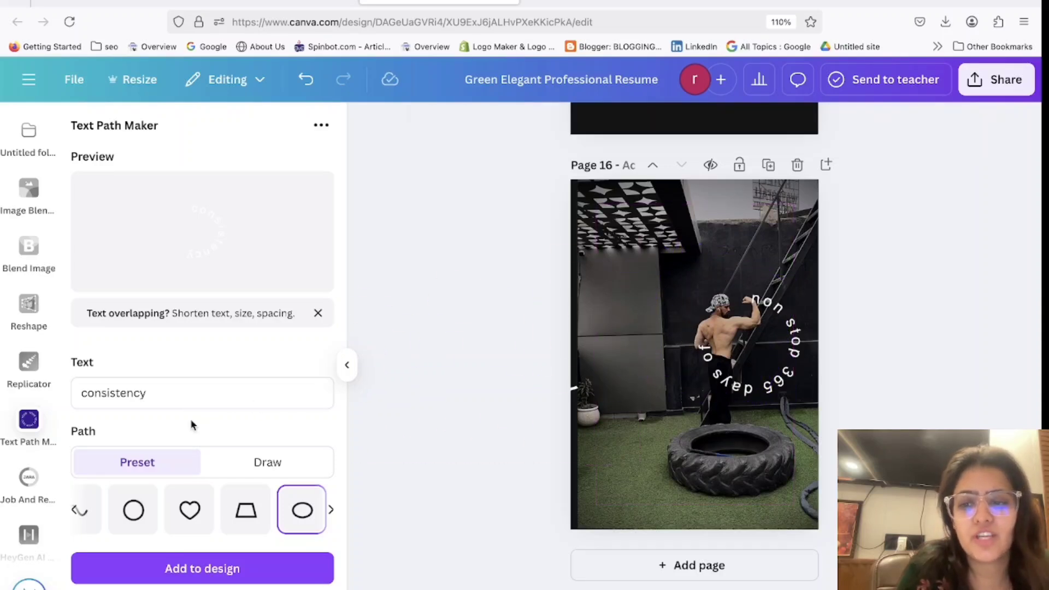
# Step: Add "consistency" on the arc preset path, enlarge it and move it around the man's head above the circular text
pyautogui.scroll(-3, 157, 438)
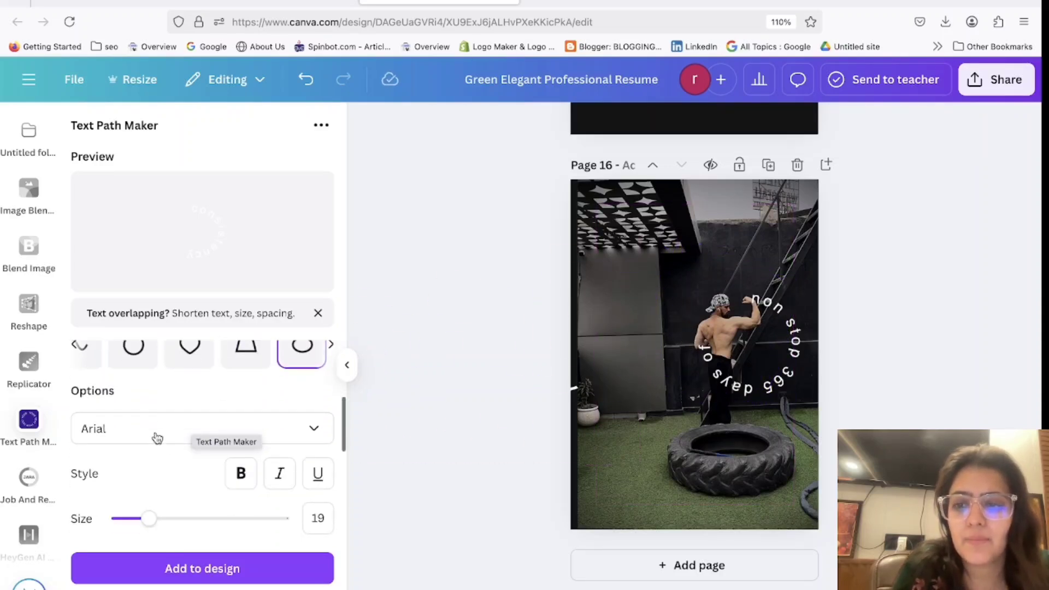
pyautogui.scroll(2, 174, 447)
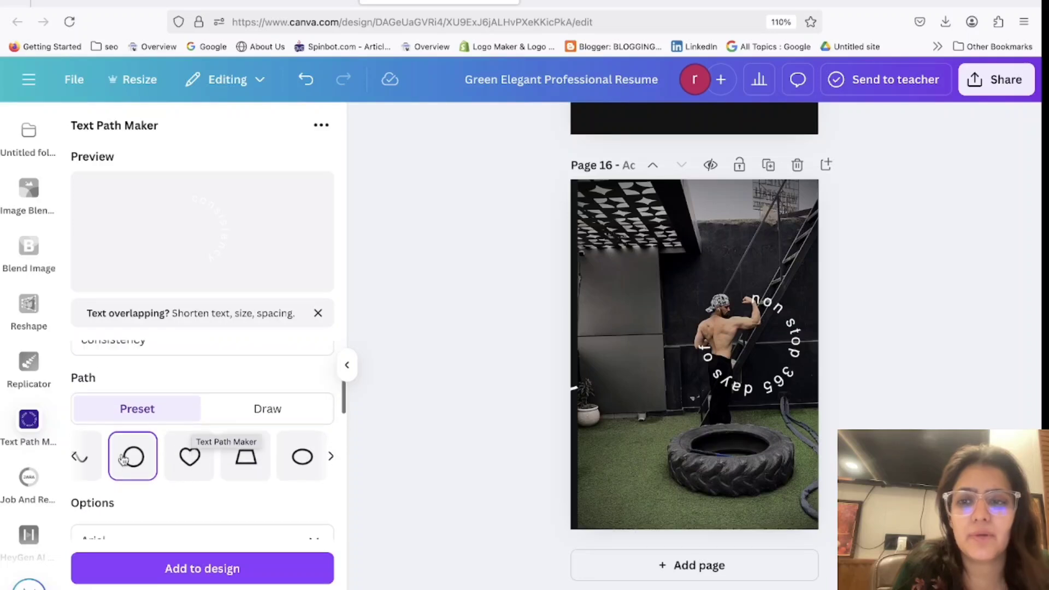
pyautogui.hscroll(-3, 137, 462)
pyautogui.click(108, 466)
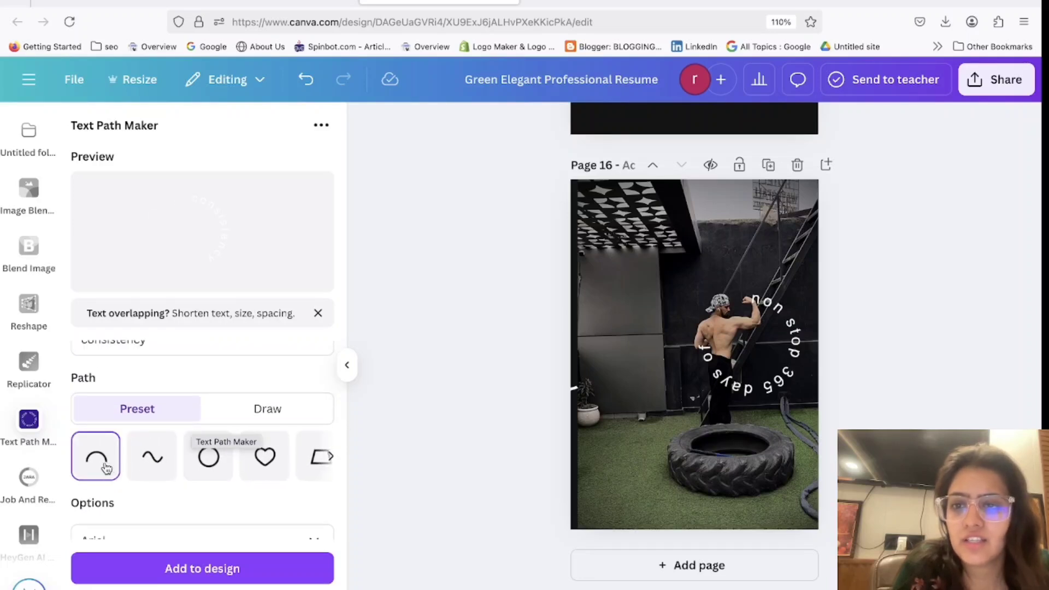
pyautogui.click(199, 569)
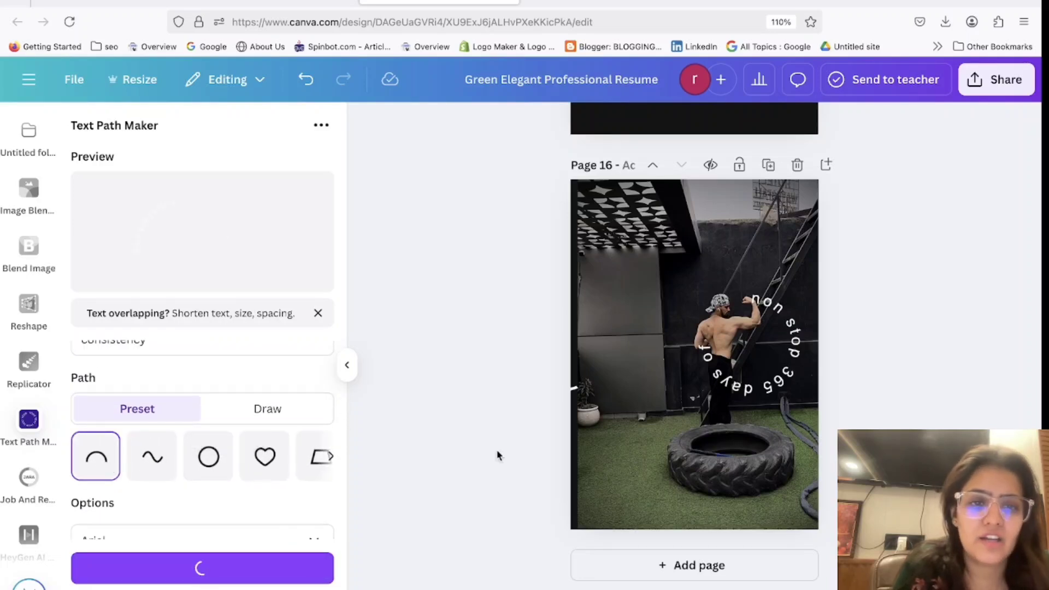
pyautogui.moveTo(744, 404); pyautogui.dragTo(776, 436)
pyautogui.moveTo(724, 377); pyautogui.dragTo(750, 330)
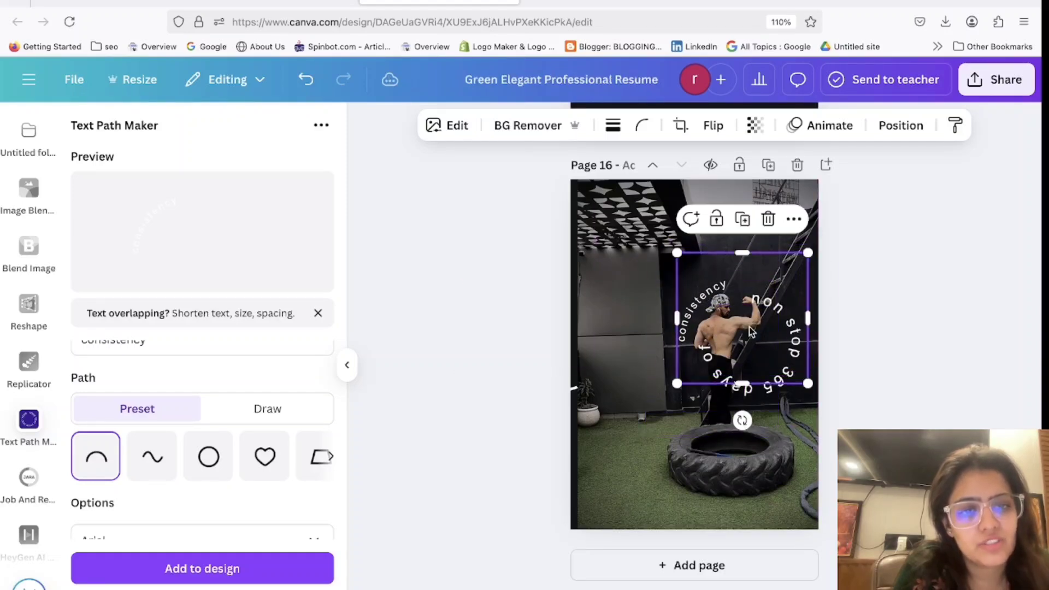
# Step: Examine the text options and preview "consistency" on the triangle, oval, trapezoid, wave and arc preset paths
pyautogui.scroll(-5, 200, 520)
pyautogui.scroll(3, 201, 520)
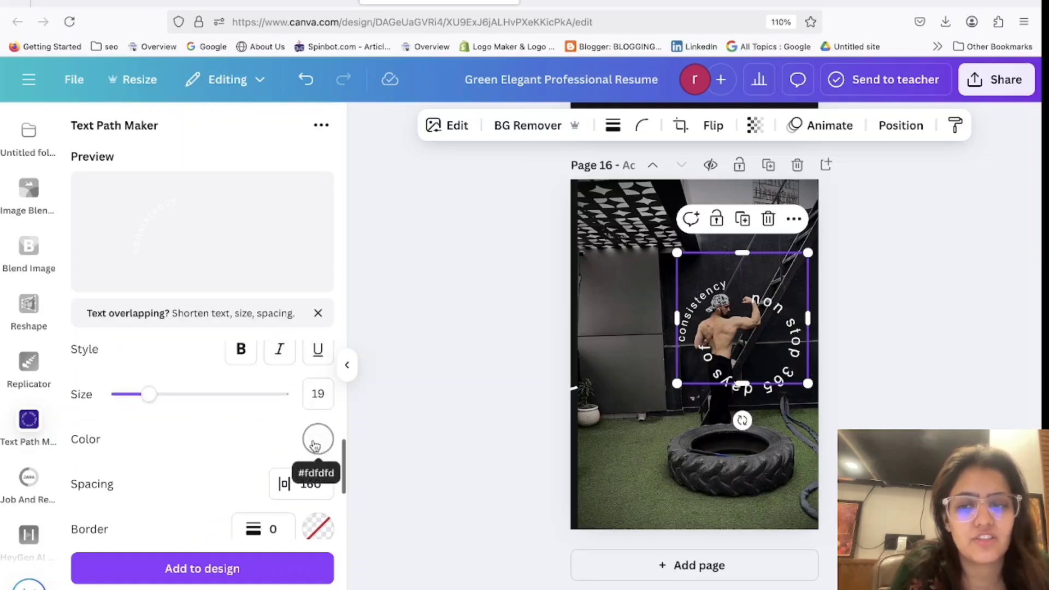
pyautogui.scroll(5, 316, 437)
pyautogui.scroll(-1, 315, 481)
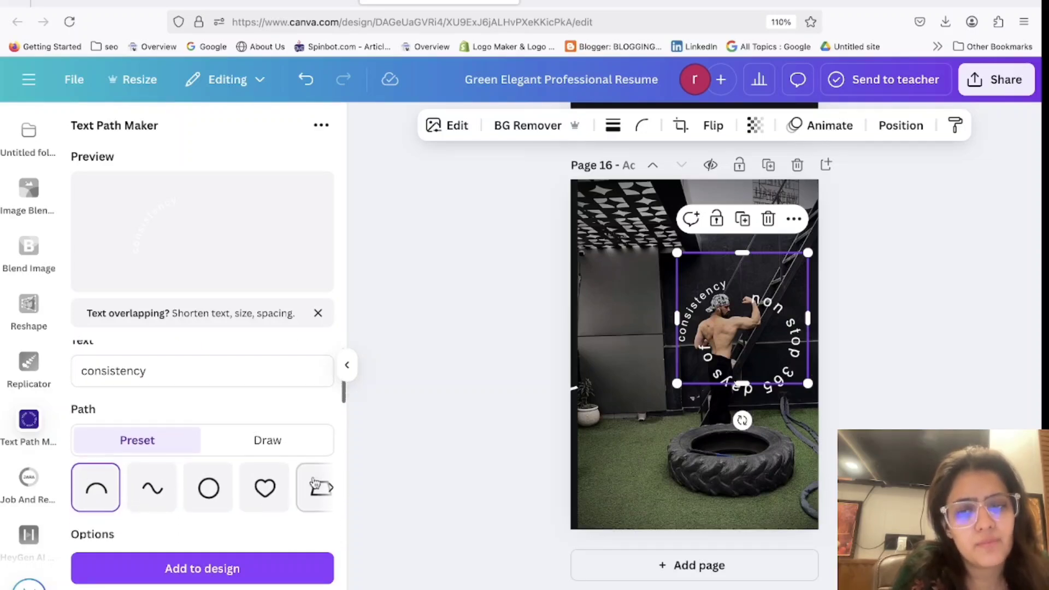
pyautogui.hscroll(5, 323, 492)
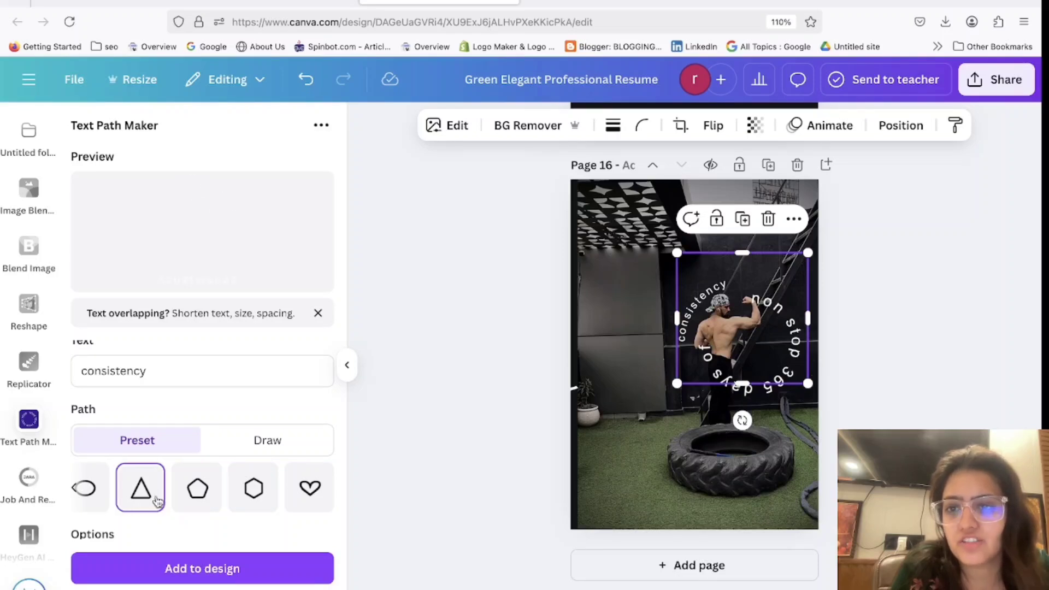
pyautogui.hscroll(-3, 157, 502)
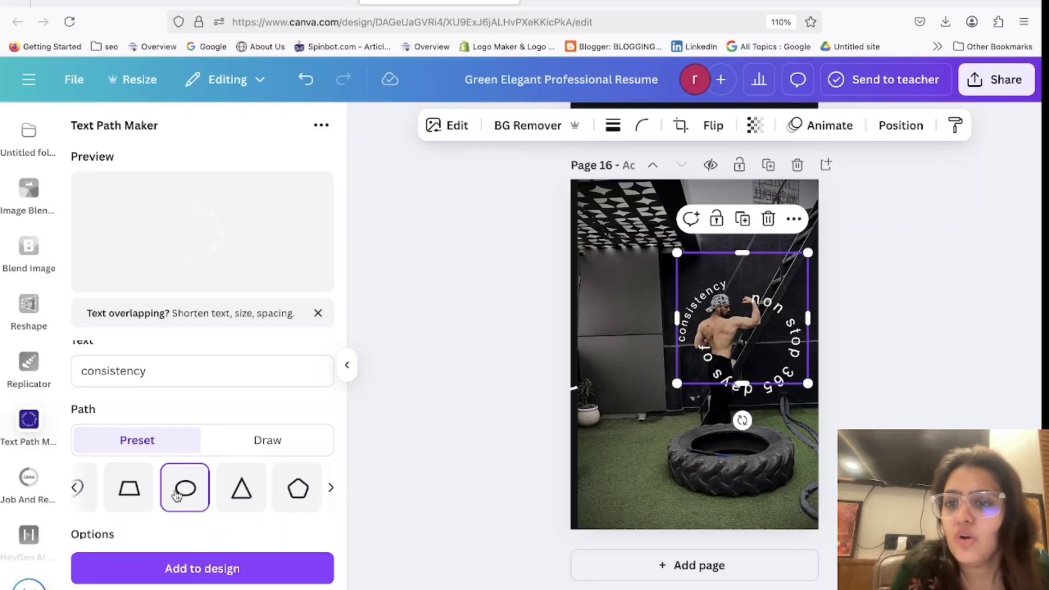
pyautogui.hscroll(-5, 171, 495)
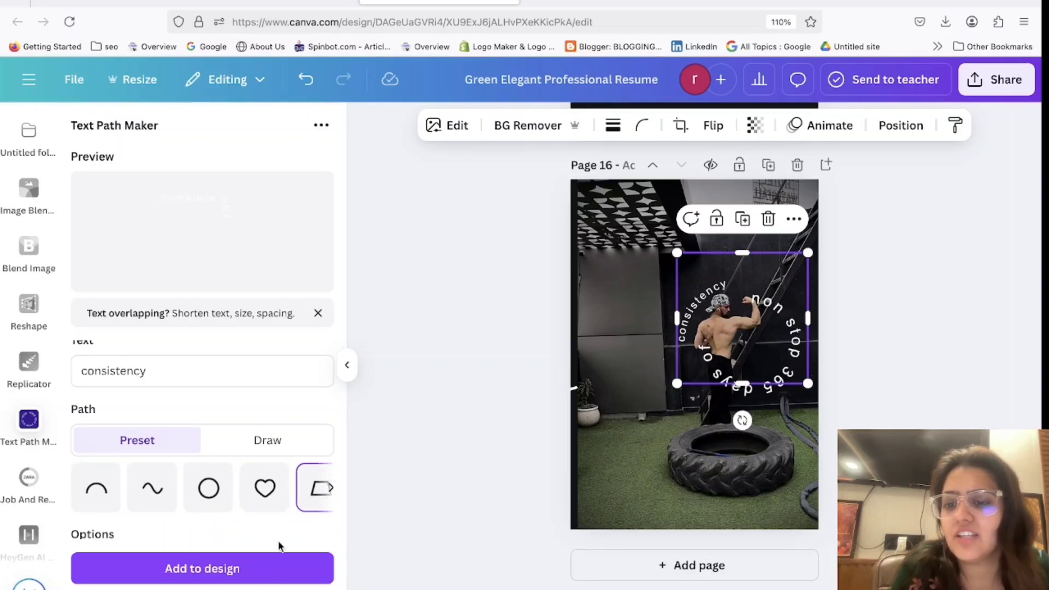
pyautogui.scroll(-5, 257, 509)
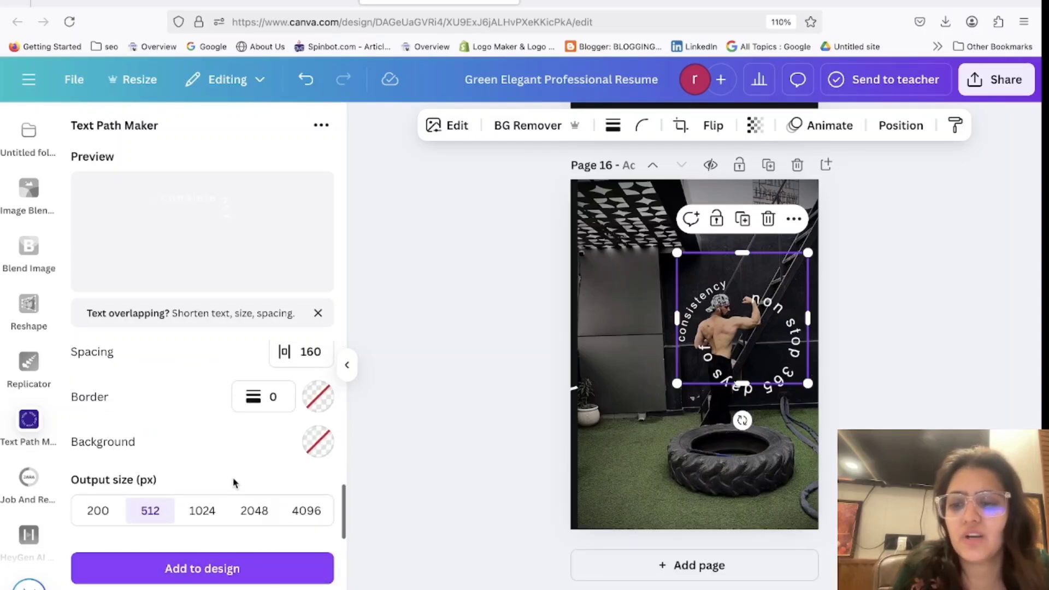
pyautogui.scroll(4, 234, 483)
pyautogui.click(144, 409)
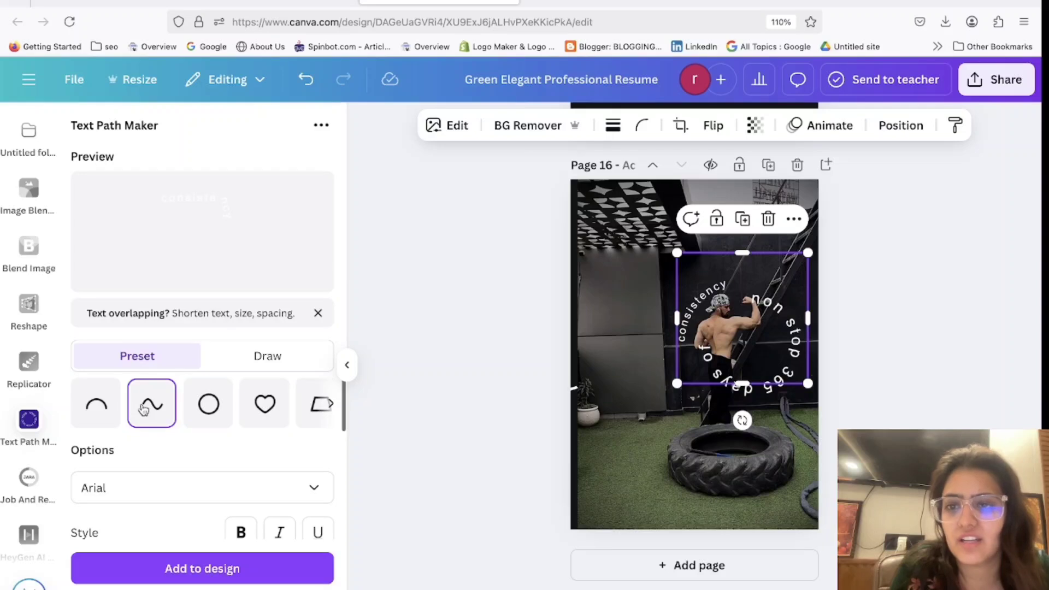
pyautogui.click(103, 418)
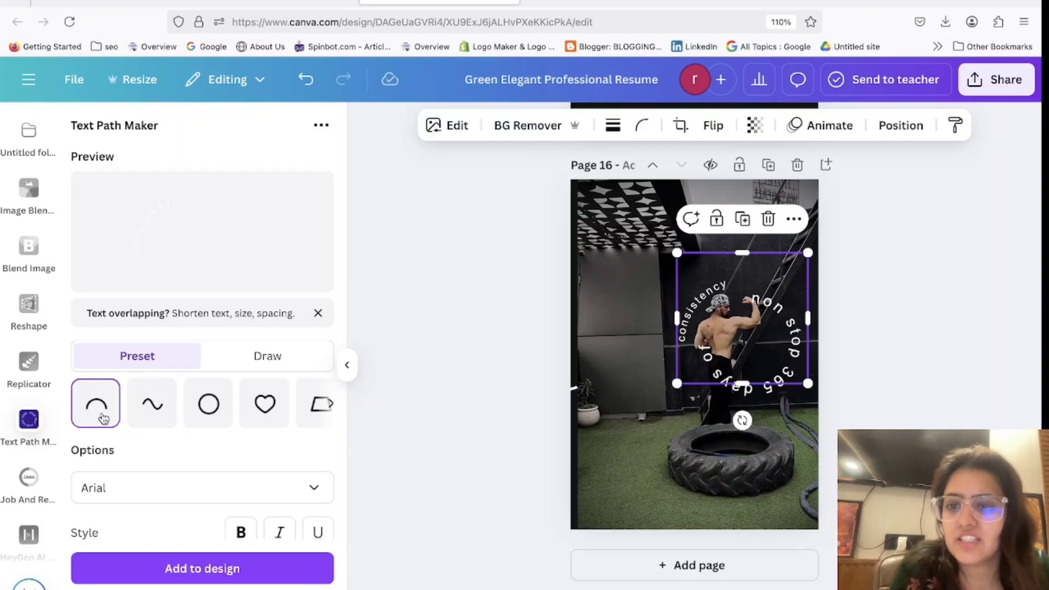
# Step: Try adding "consistency" along a hand-drawn C-shaped curve and placing it on the photo
pyautogui.click(282, 355)
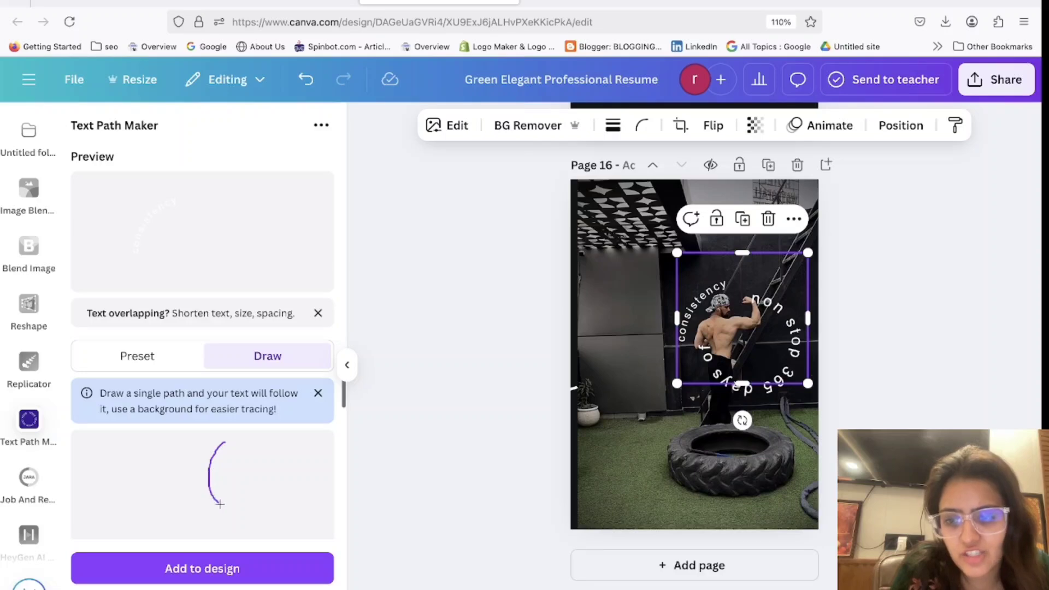
pyautogui.click(227, 568)
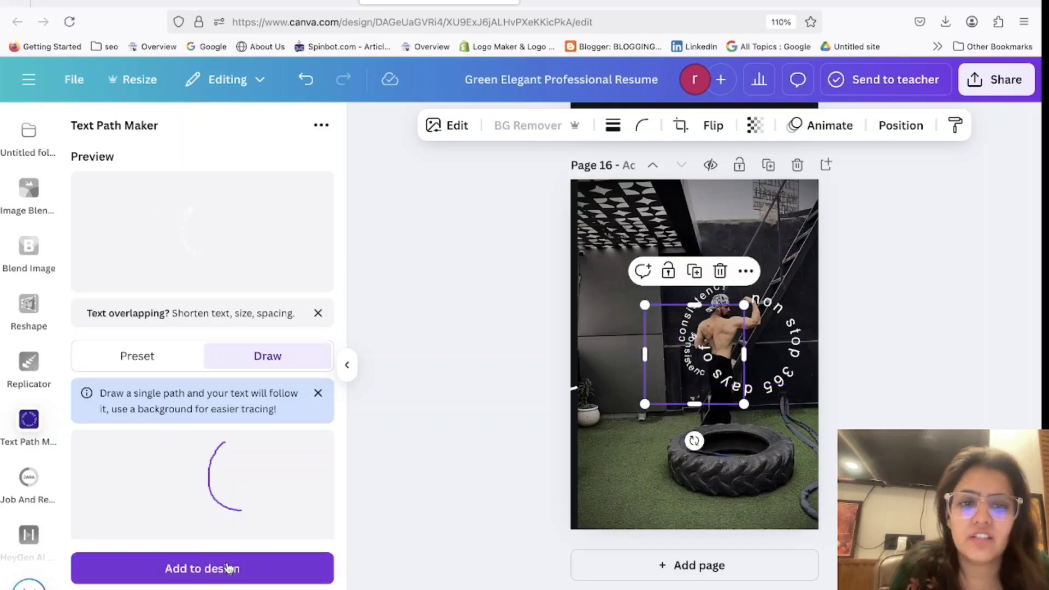
pyautogui.moveTo(645, 404); pyautogui.dragTo(561, 366)
pyautogui.click(706, 299)
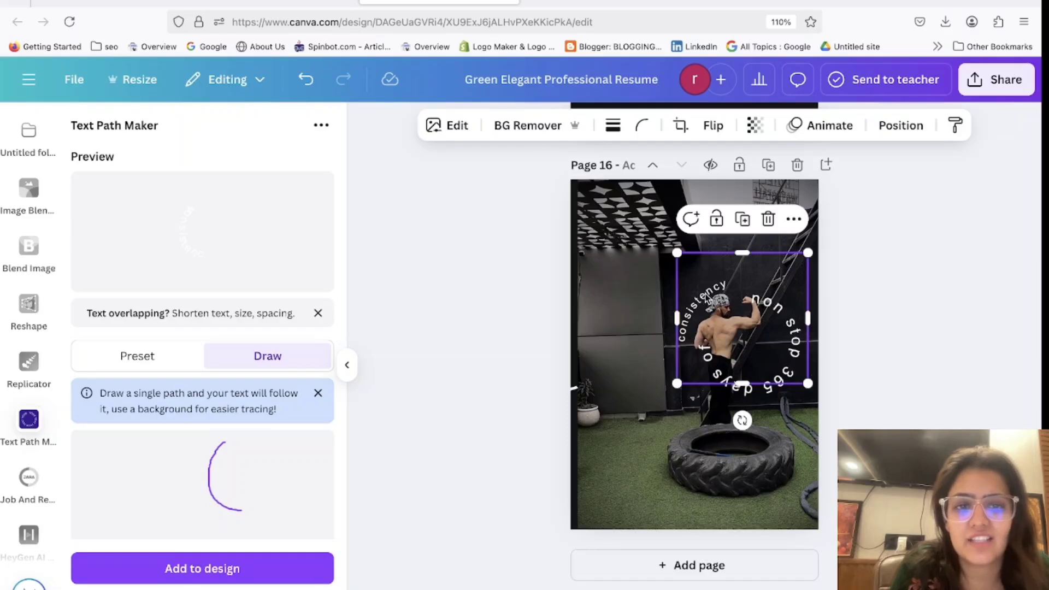
# Step: Find the two leftover arc text elements in page 16's layer list and delete them
pyautogui.click(655, 332)
pyautogui.click(898, 123)
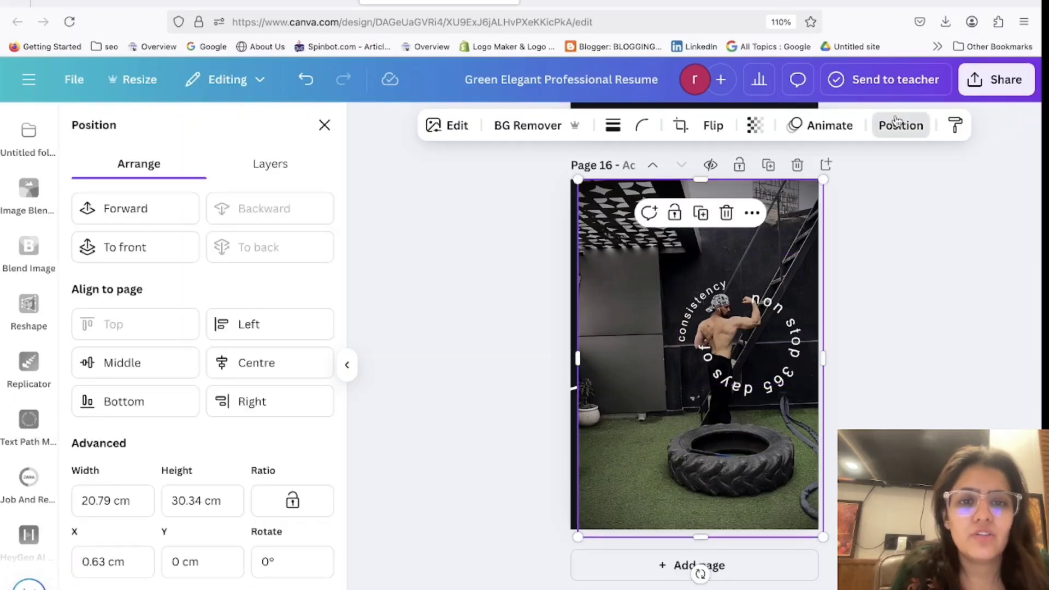
pyautogui.click(272, 164)
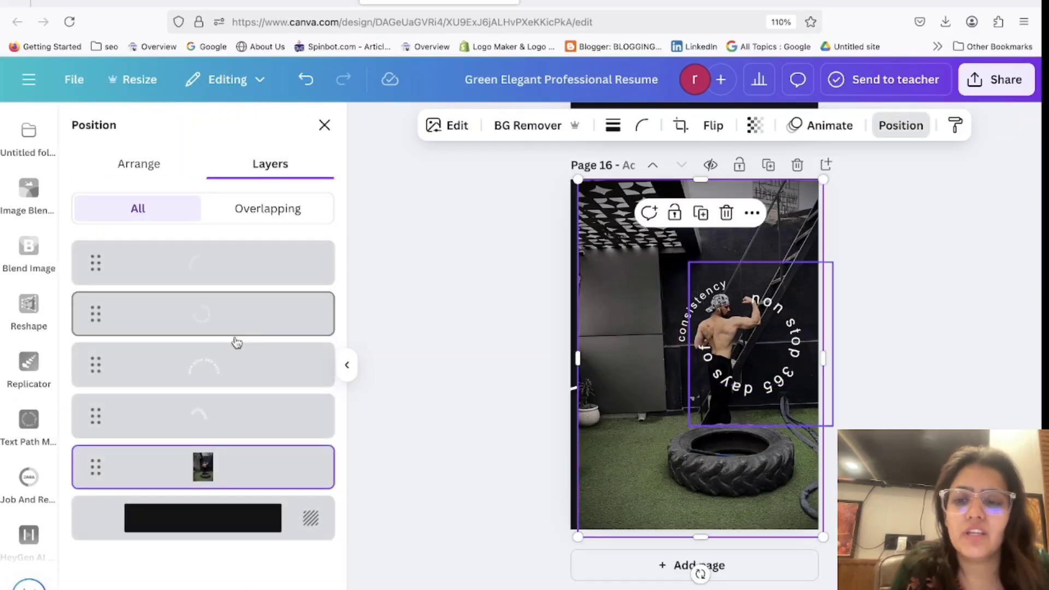
pyautogui.click(221, 376)
pyautogui.press('Delete')
pyautogui.click(189, 328)
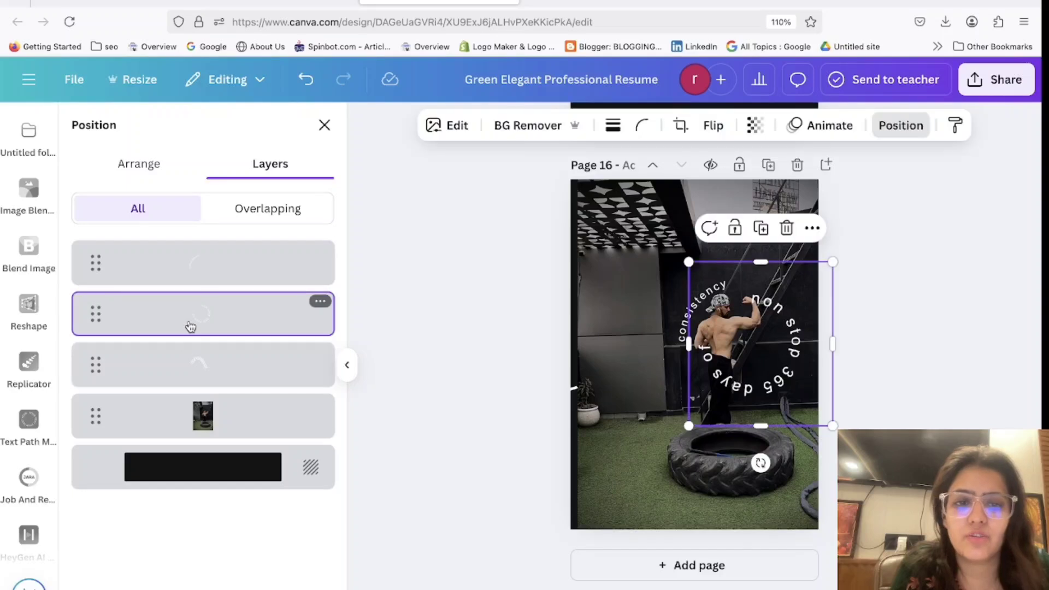
pyautogui.click(207, 274)
pyautogui.click(274, 365)
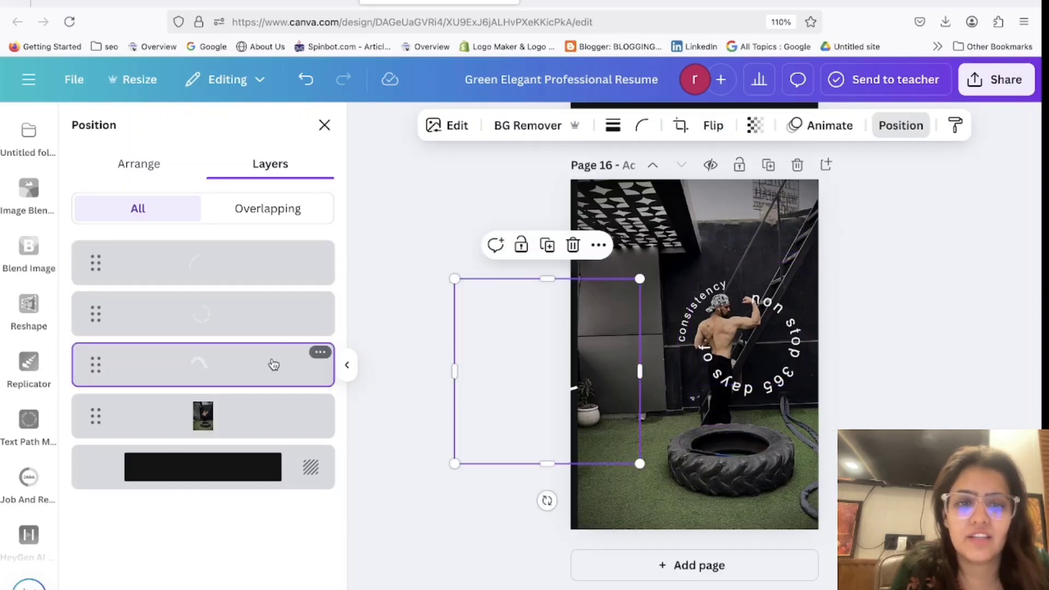
pyautogui.press('Delete')
# Step: Enlarge the arc "consistency" text and move it closer to the man's head and the circular text
pyautogui.click(253, 313)
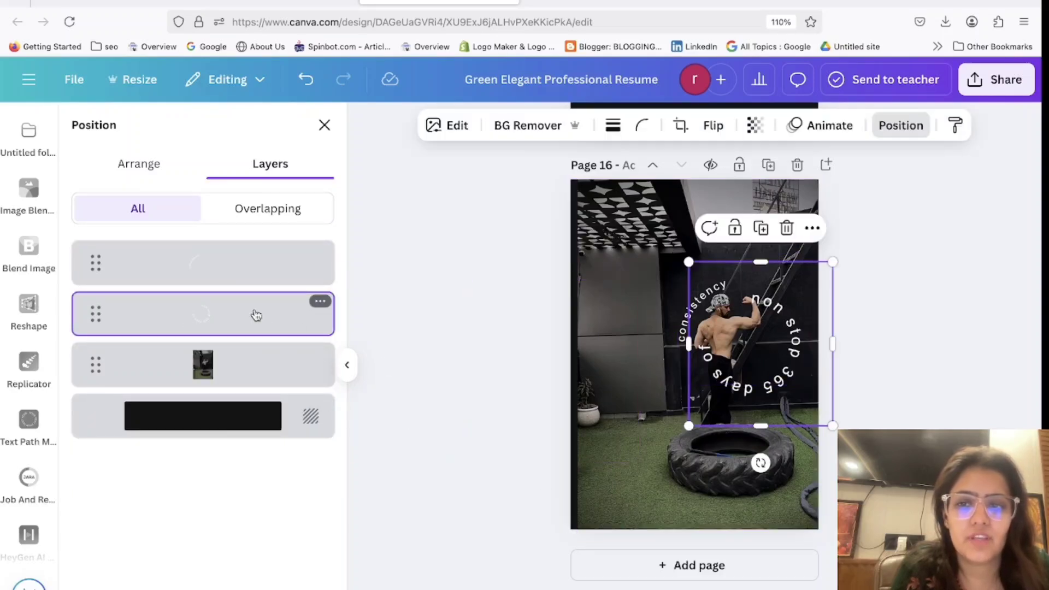
pyautogui.click(210, 266)
pyautogui.moveTo(679, 382); pyautogui.dragTo(663, 403)
pyautogui.moveTo(686, 341); pyautogui.dragTo(704, 326)
# Step: Try shrinking and shifting the arc "consistency" text, and stretch the photo toward the page's left edge
pyautogui.moveTo(838, 236); pyautogui.dragTo(808, 264)
pyautogui.moveTo(761, 320); pyautogui.dragTo(758, 312)
pyautogui.click(933, 375)
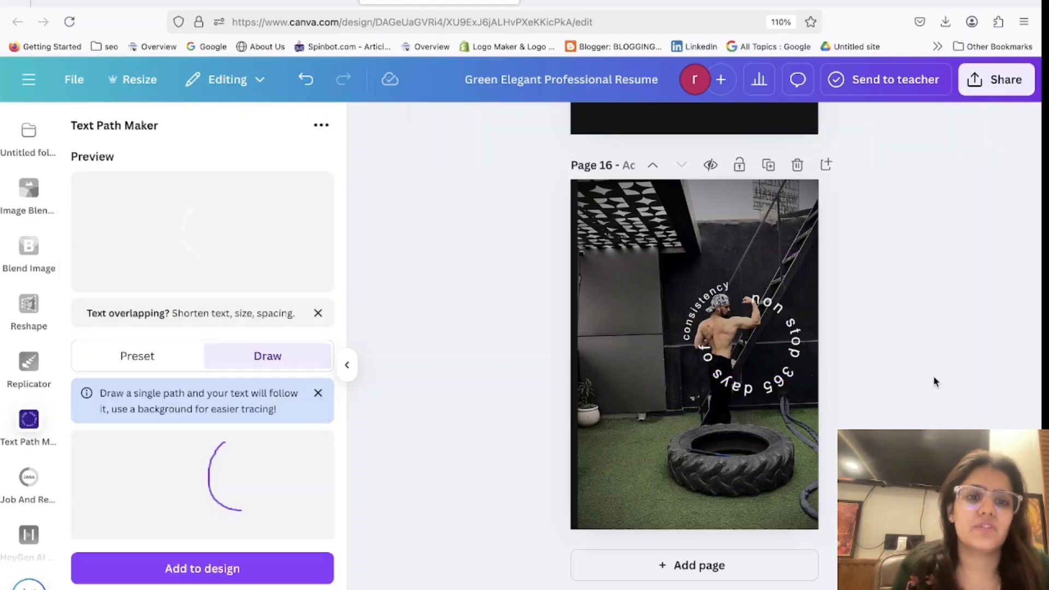
pyautogui.click(680, 307)
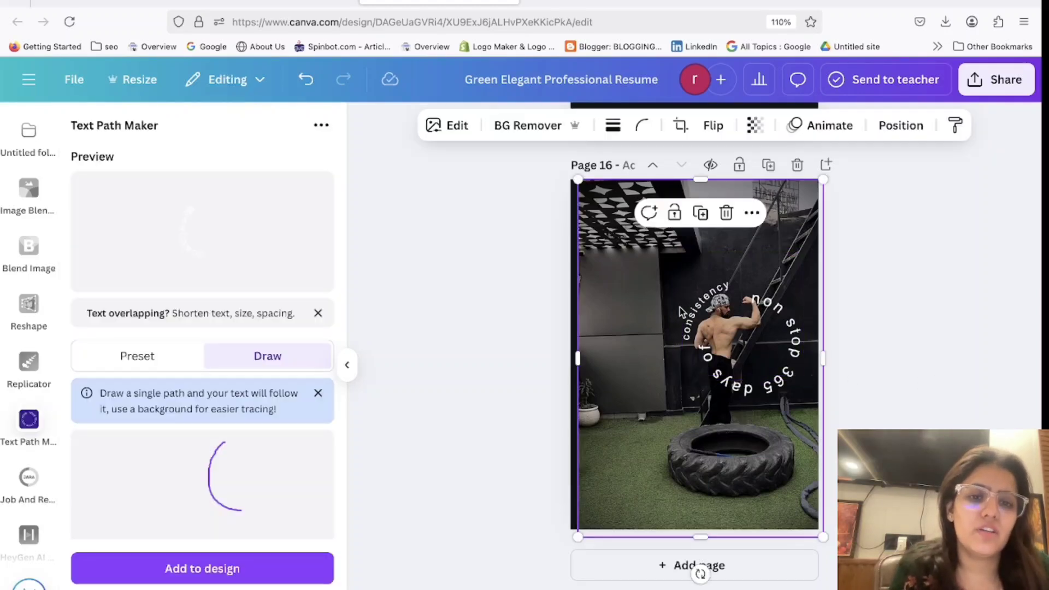
pyautogui.moveTo(578, 356); pyautogui.dragTo(576, 356)
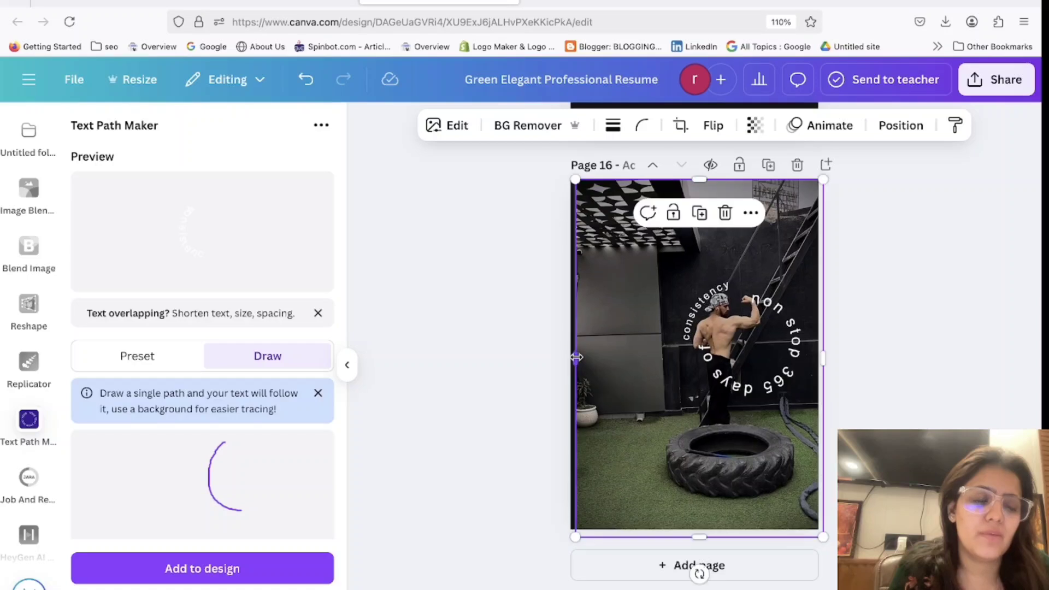
# Step: Undo the photo adjustments and the last shrinking and shifting of the arc "consistency" text
pyautogui.hotkey('ctrl', 'z')
pyautogui.hotkey('ctrl', 'z')
pyautogui.hotkey('ctrl', 'z')
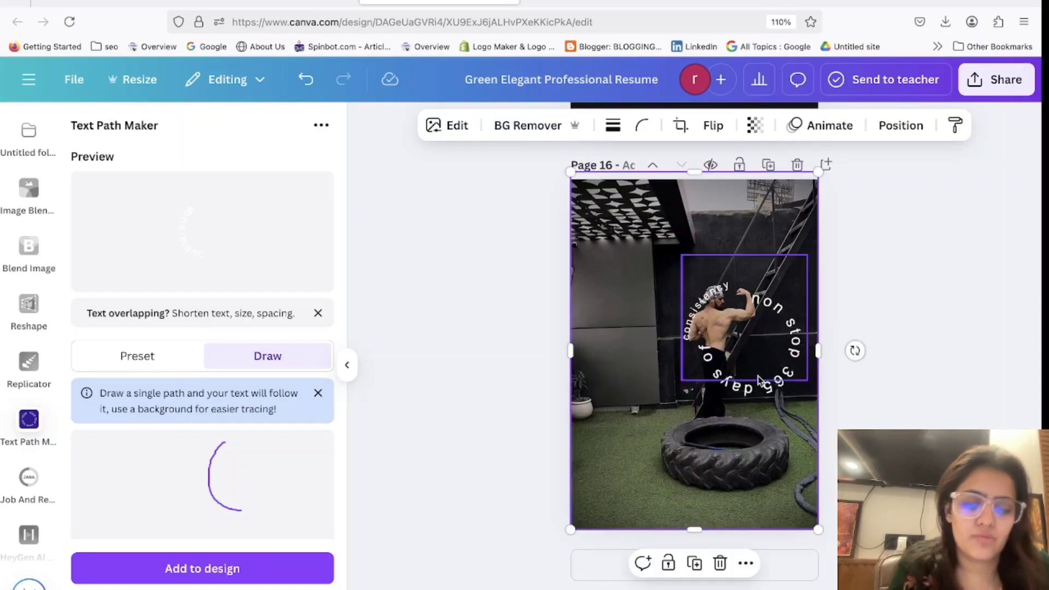
pyautogui.hotkey('ctrl', 'z')
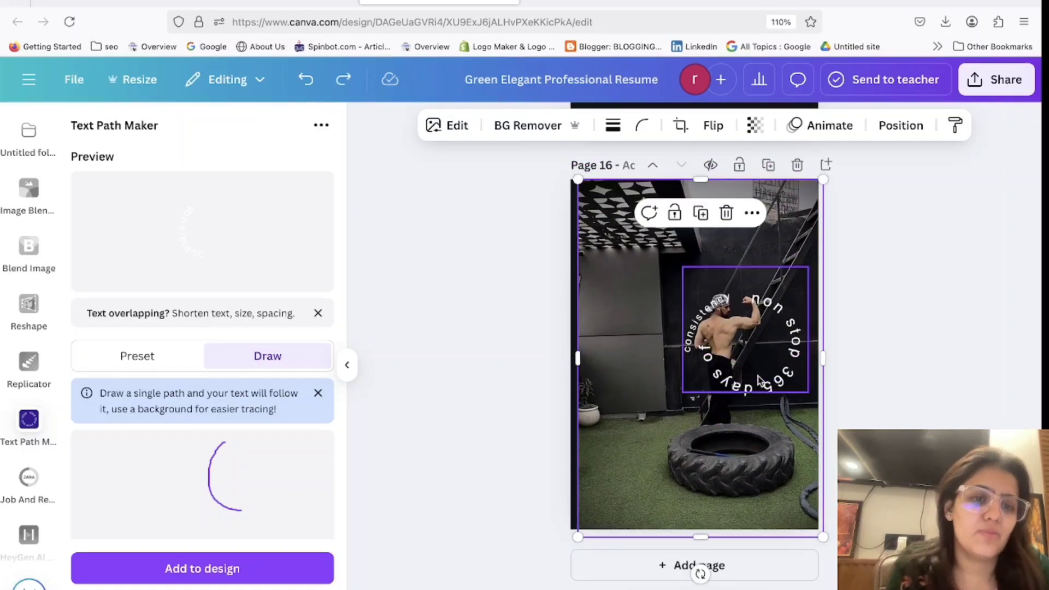
pyautogui.hotkey('ctrl', 'z')
pyautogui.click(953, 363)
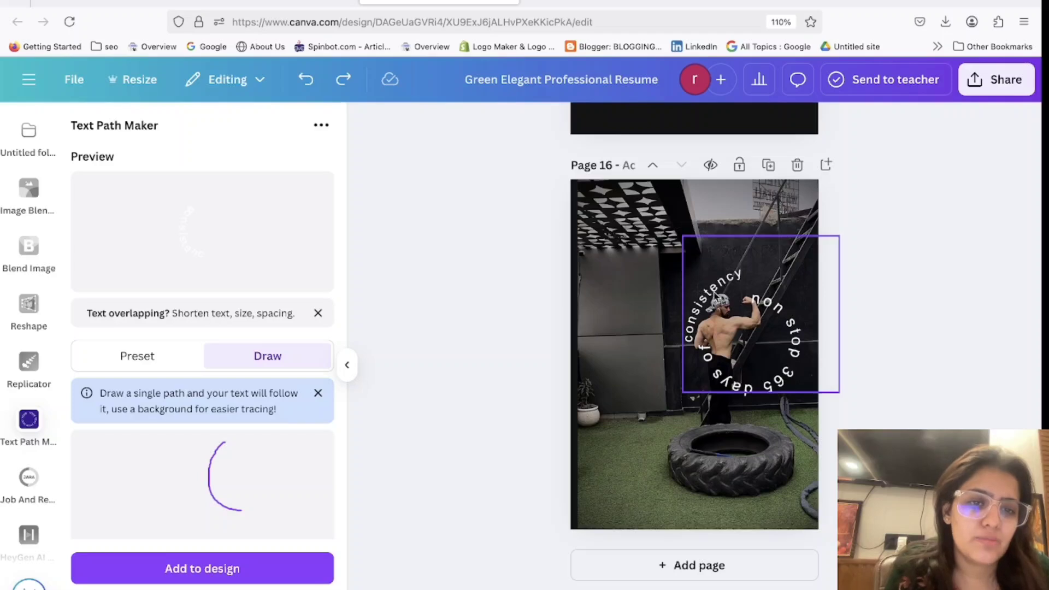
# Step: Select the arc "consistency" text from page 16's layer list, shrink it, and nudge it closer to the man's head
pyautogui.click(675, 296)
pyautogui.click(888, 131)
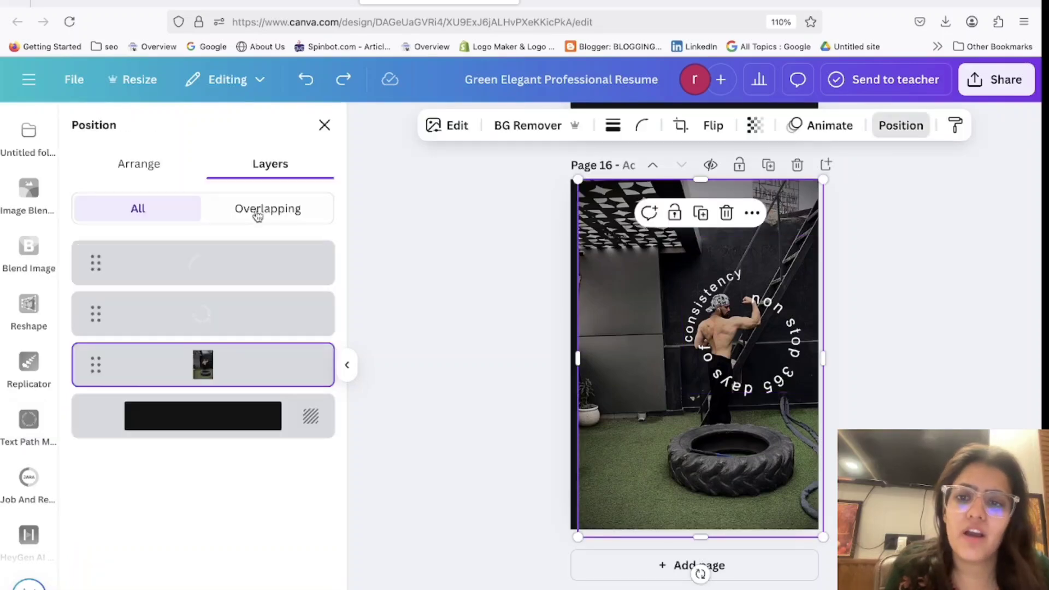
pyautogui.click(231, 312)
pyautogui.click(235, 274)
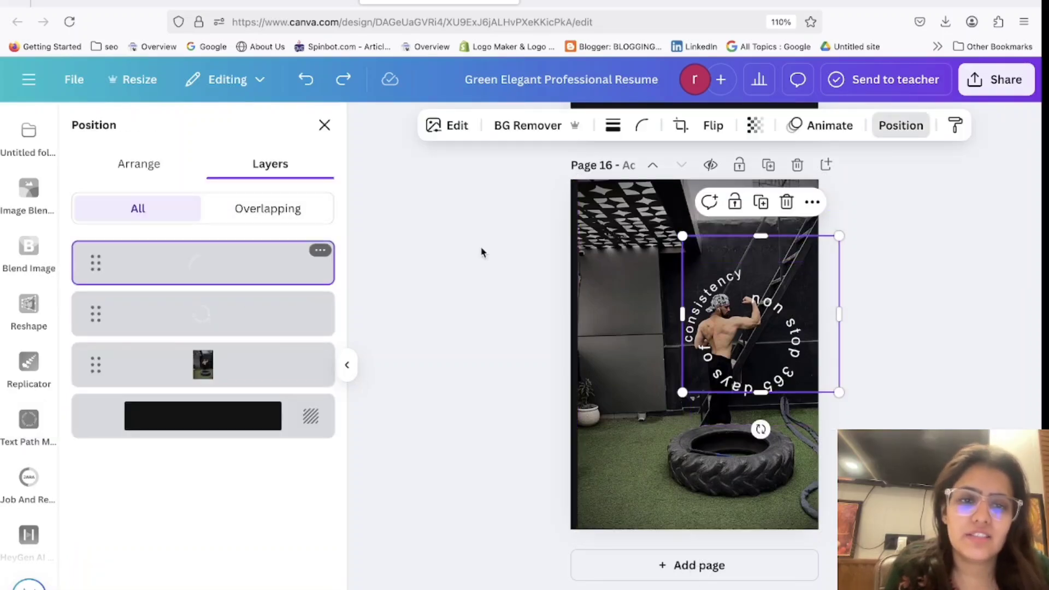
pyautogui.moveTo(835, 235); pyautogui.dragTo(818, 250)
pyautogui.moveTo(791, 301); pyautogui.dragTo(791, 294)
pyautogui.click(890, 324)
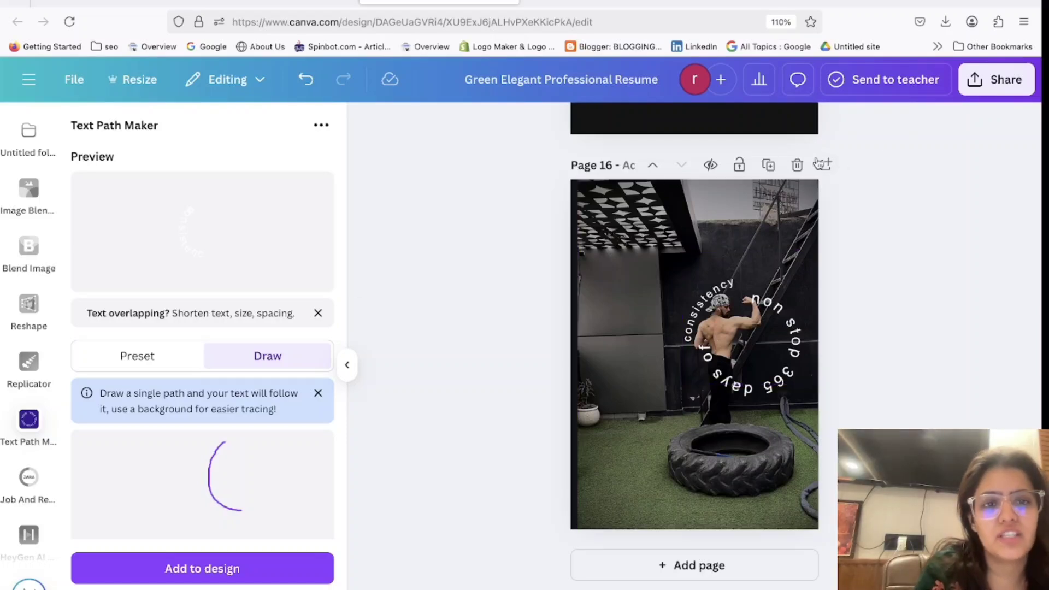
# Step: Reselect the arc "consistency" text from the layer list, shrink it further, and fit it beside the man's cap
pyautogui.click(600, 275)
pyautogui.click(901, 125)
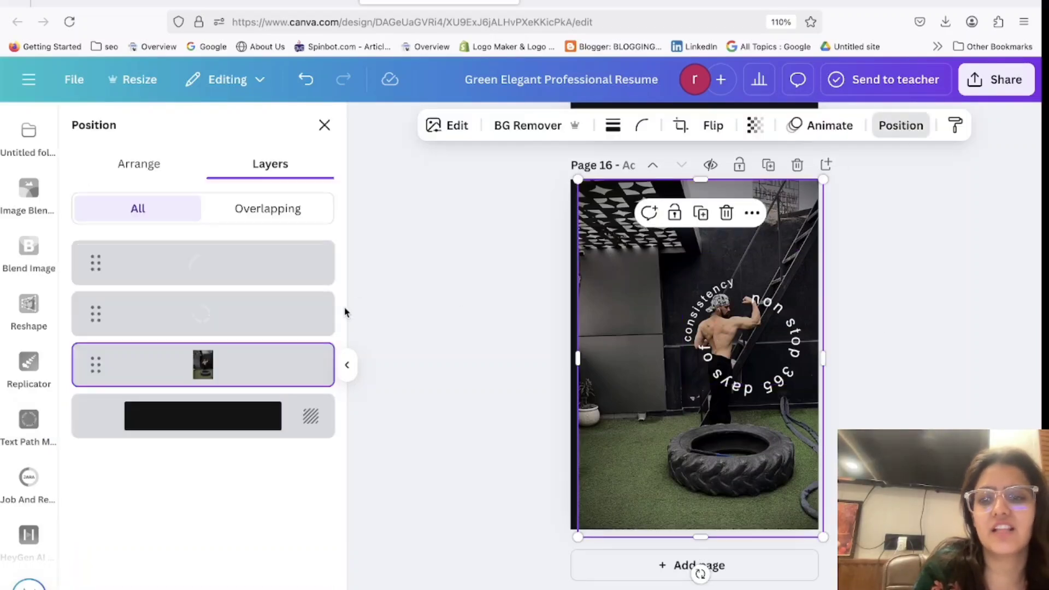
pyautogui.click(211, 311)
pyautogui.click(277, 273)
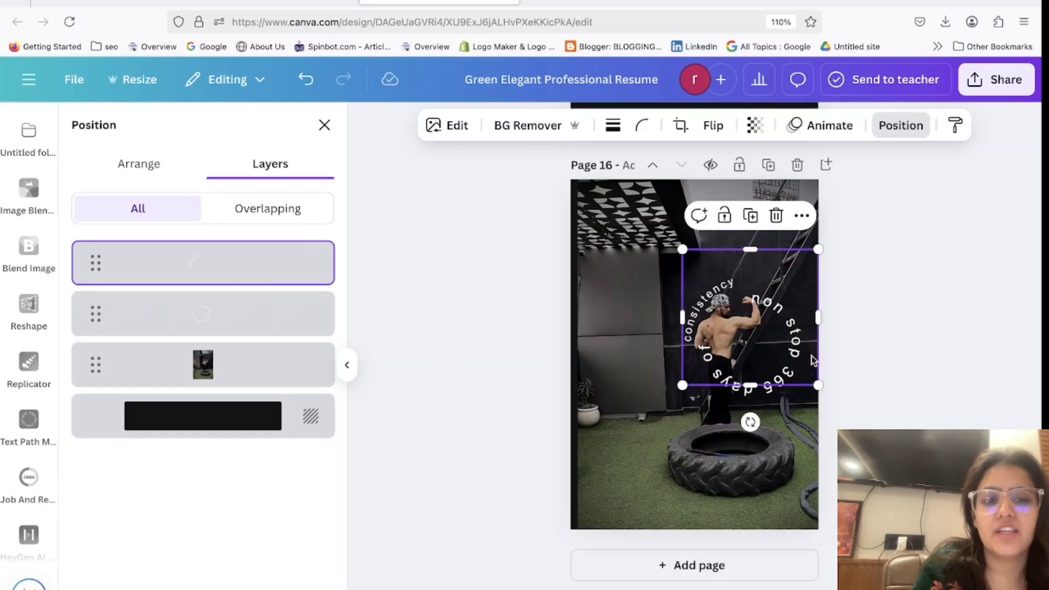
pyautogui.moveTo(818, 384); pyautogui.dragTo(767, 392)
pyautogui.moveTo(703, 268); pyautogui.dragTo(707, 273)
pyautogui.moveTo(799, 256); pyautogui.dragTo(794, 260)
pyautogui.moveTo(772, 312); pyautogui.dragTo(771, 313)
# Step: Shrink the circular "non stop 365 days of" text and shift it toward the photo's right edge
pyautogui.click(797, 388)
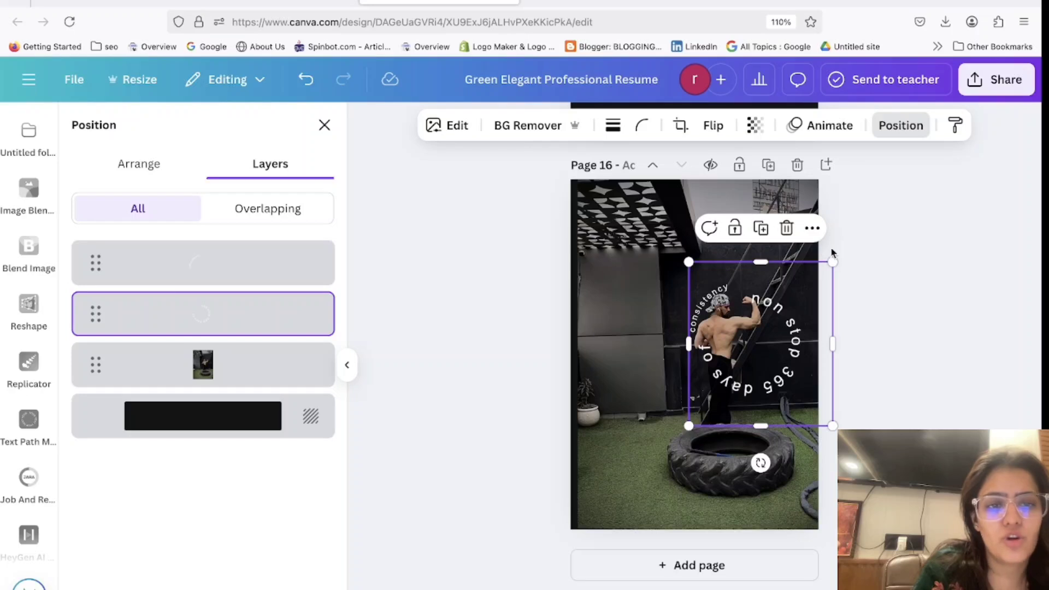
pyautogui.moveTo(833, 261); pyautogui.dragTo(809, 290)
pyautogui.moveTo(787, 350); pyautogui.dragTo(805, 366)
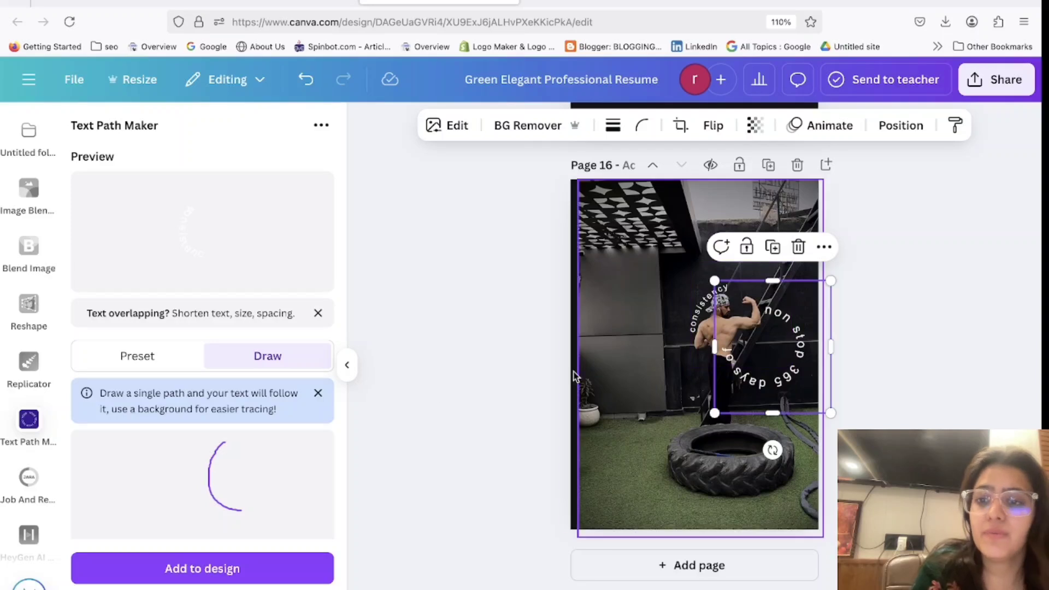
# Step: Set the text path to the preset heart shape and add the text "non stop 365 days" to the design
pyautogui.click(122, 358)
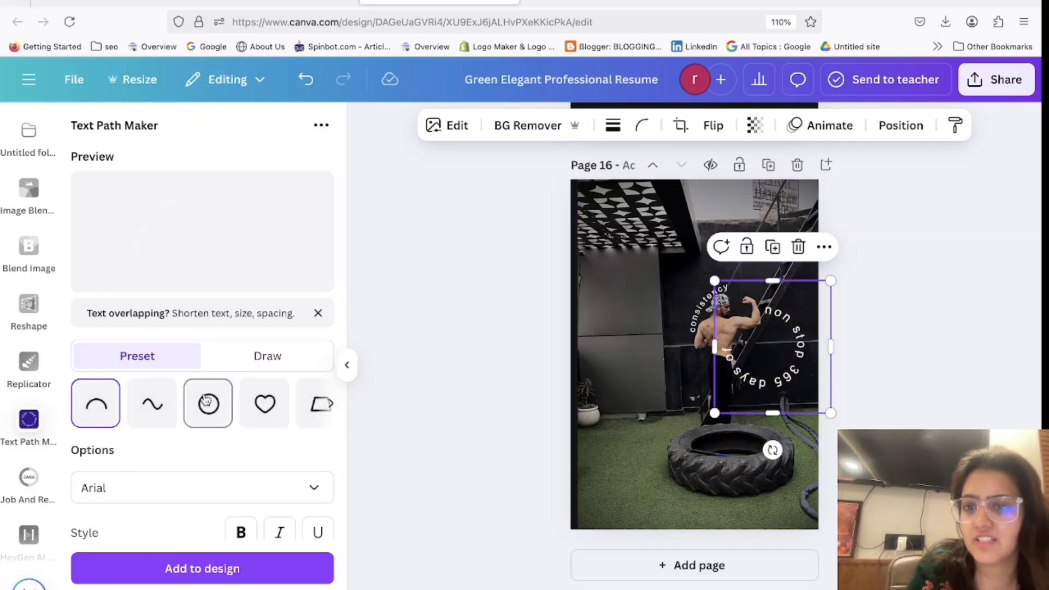
pyautogui.click(205, 414)
pyautogui.click(163, 510)
pyautogui.click(174, 565)
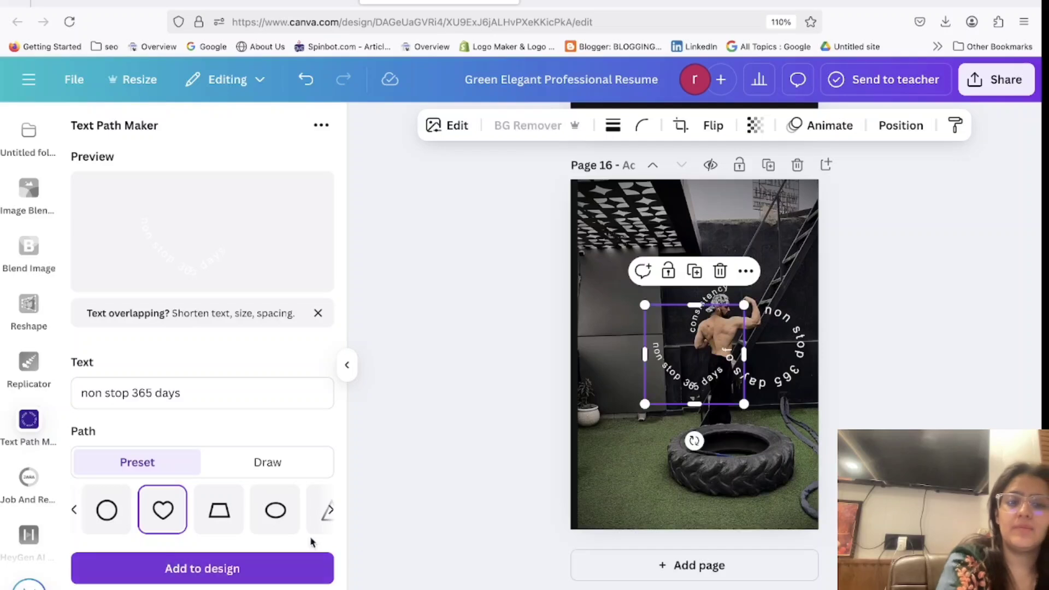
# Step: Remove the old circular text from the photo and place the enlarged heart-shaped text around the man
pyautogui.moveTo(744, 404); pyautogui.dragTo(794, 454)
pyautogui.moveTo(742, 433); pyautogui.dragTo(669, 408)
pyautogui.moveTo(756, 383); pyautogui.dragTo(495, 459)
pyautogui.click(470, 438)
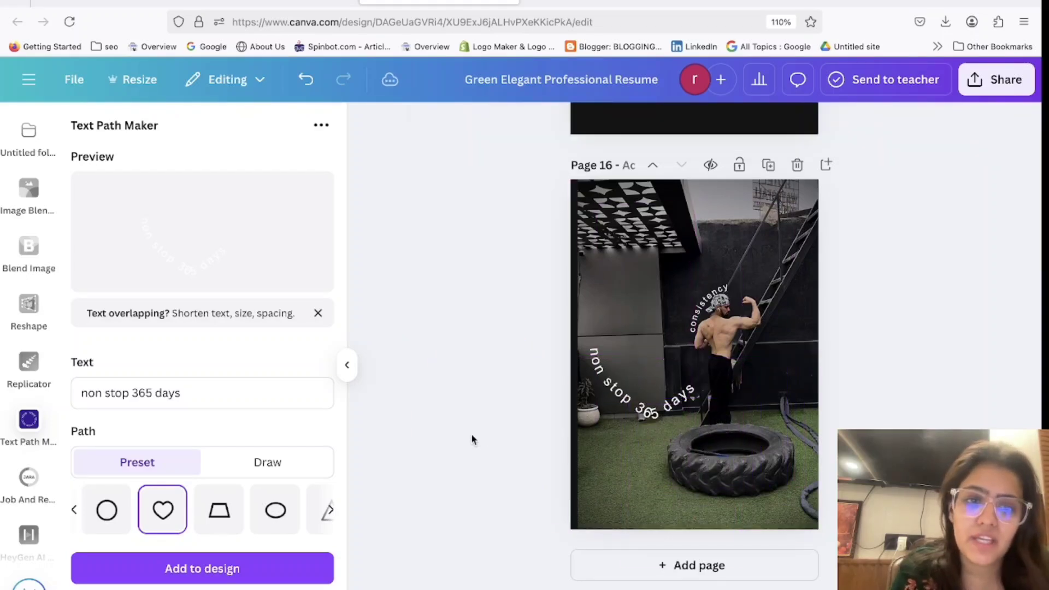
pyautogui.moveTo(643, 400); pyautogui.dragTo(739, 382)
# Step: Add a heart-shaped text reading "non stop 365 days of consistency" and delete the shorter heart-shaped text
pyautogui.click(187, 398)
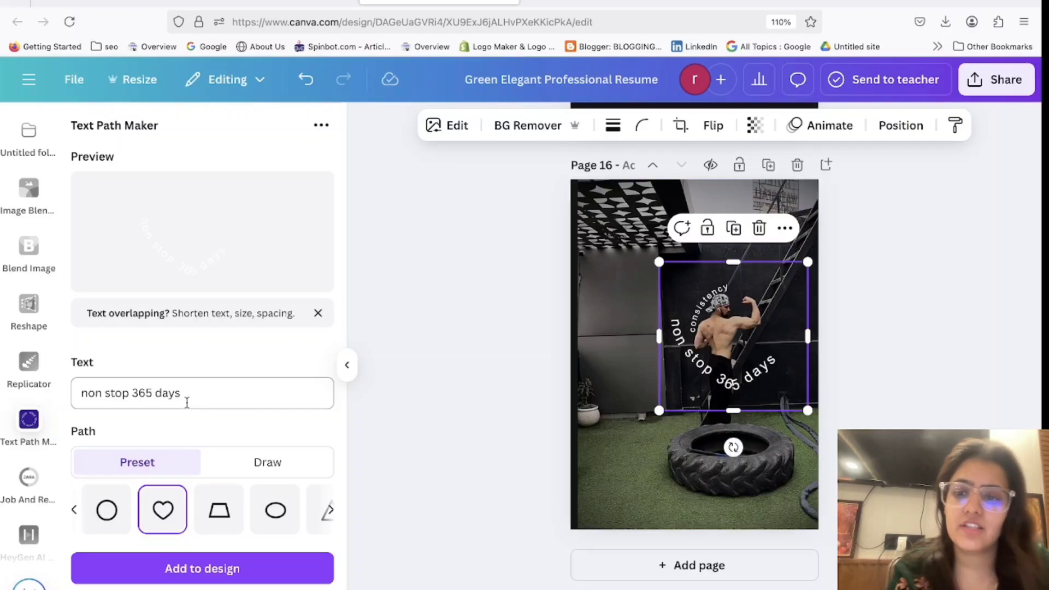
pyautogui.write('of')
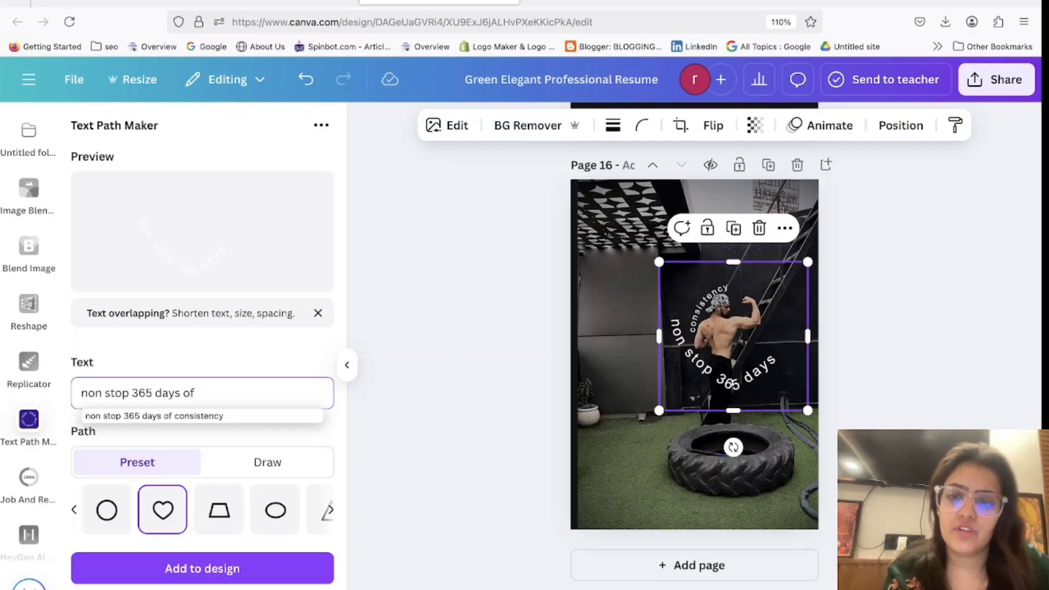
pyautogui.click(193, 416)
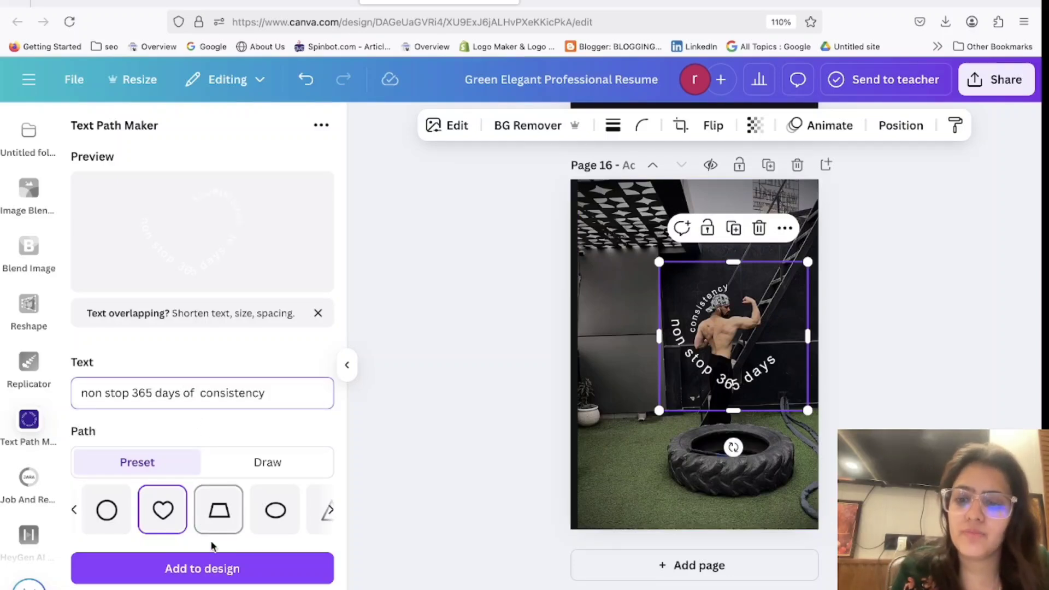
pyautogui.click(211, 569)
pyautogui.moveTo(713, 379); pyautogui.dragTo(680, 449)
pyautogui.press('Delete')
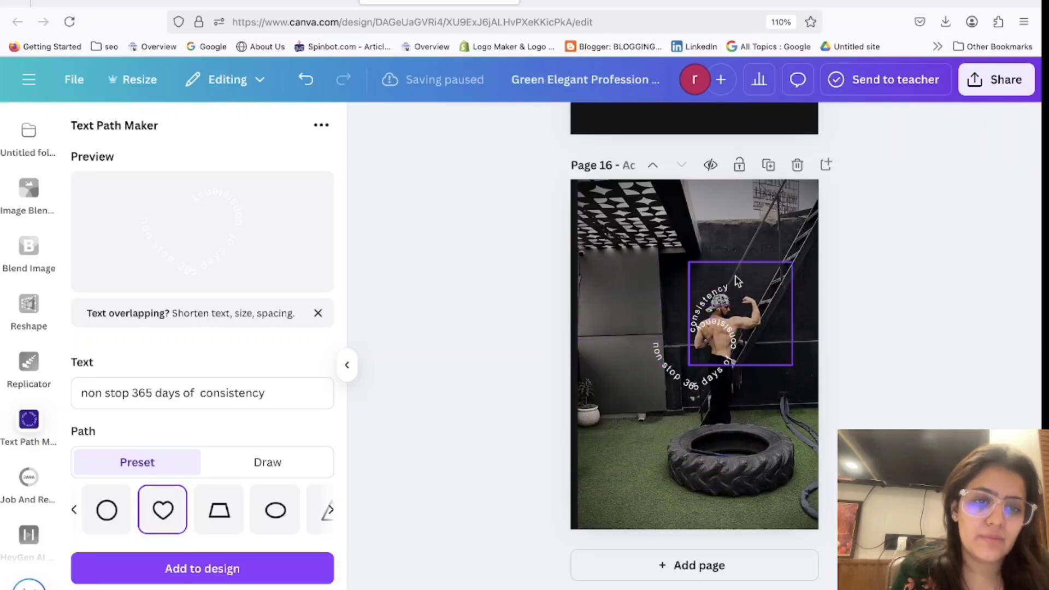
# Step: Remove the separate arc "consistency" text, and enlarge and position the new heart-shaped text around the man
pyautogui.moveTo(738, 282)
pyautogui.mouseDown()
pyautogui.moveTo(522, 280)
pyautogui.moveTo(731, 288)
pyautogui.mouseUp()
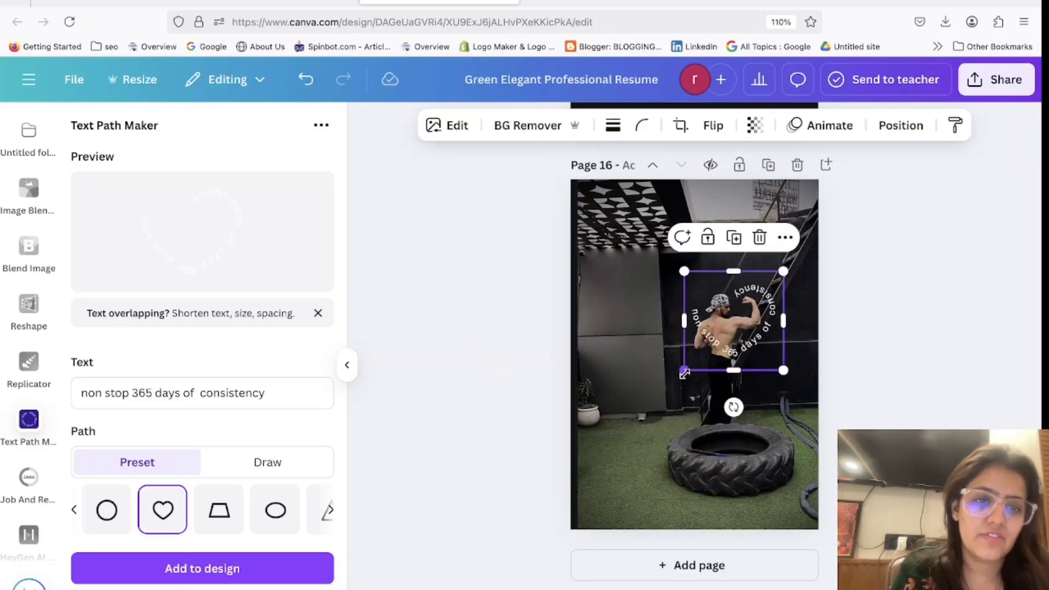
pyautogui.moveTo(685, 374); pyautogui.dragTo(645, 415)
pyautogui.moveTo(727, 350)
pyautogui.mouseDown()
pyautogui.moveTo(723, 362)
pyautogui.moveTo(733, 363)
pyautogui.mouseUp()
pyautogui.click(874, 367)
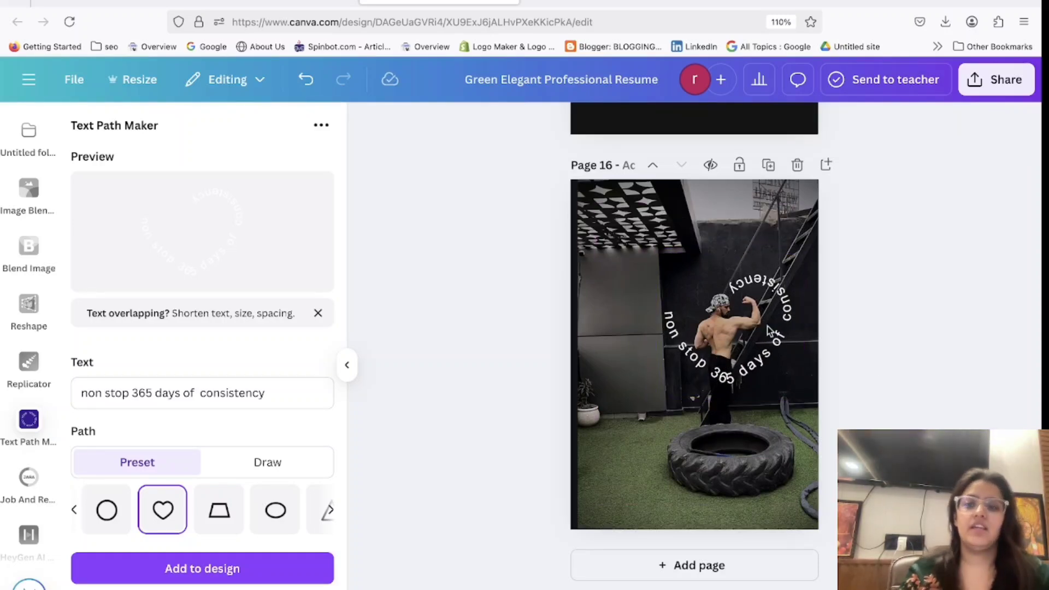
# Step: Extend the path text with "& hustle" and add the longer heart-shaped text to the design
pyautogui.click(301, 393)
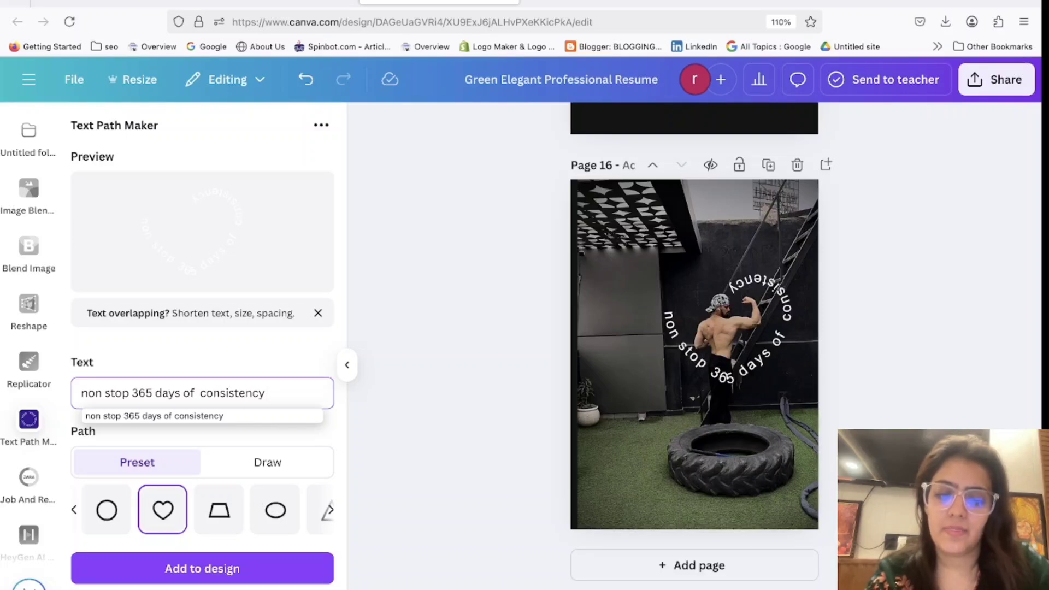
pyautogui.write('& hustle')
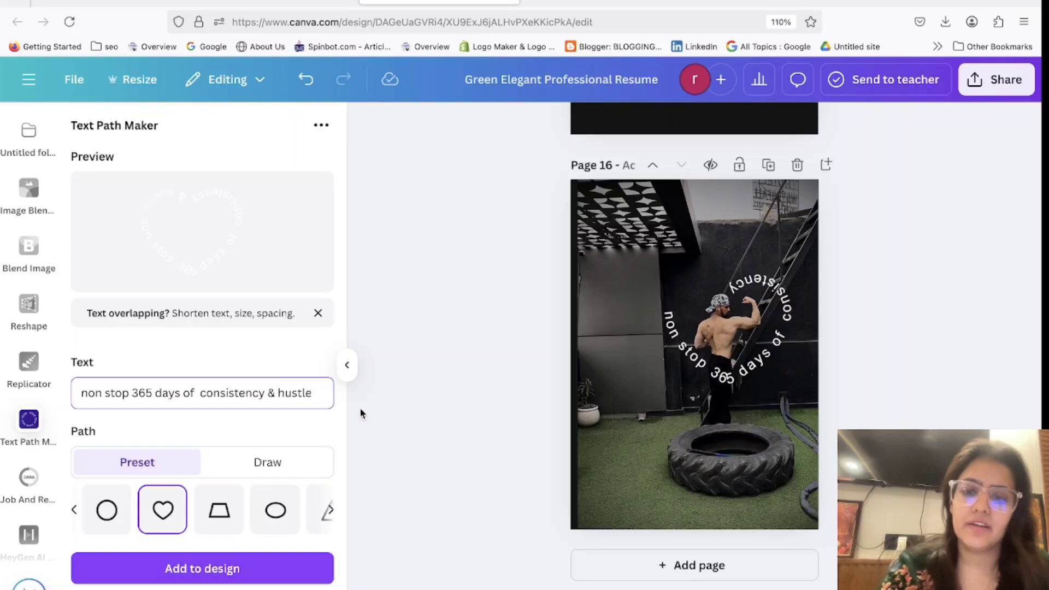
pyautogui.click(280, 564)
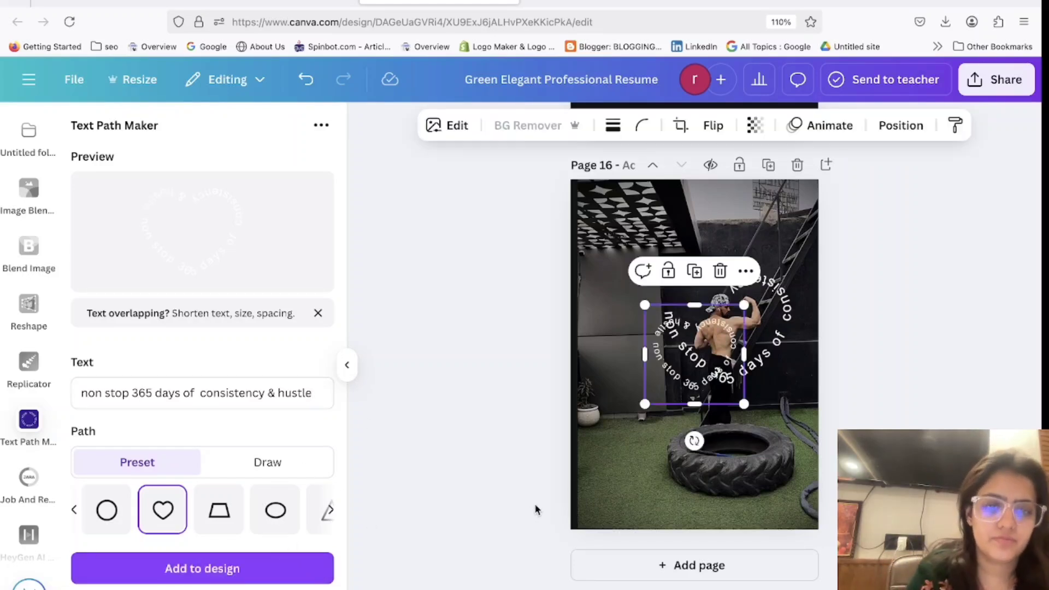
pyautogui.hotkey('ctrl', 'z')
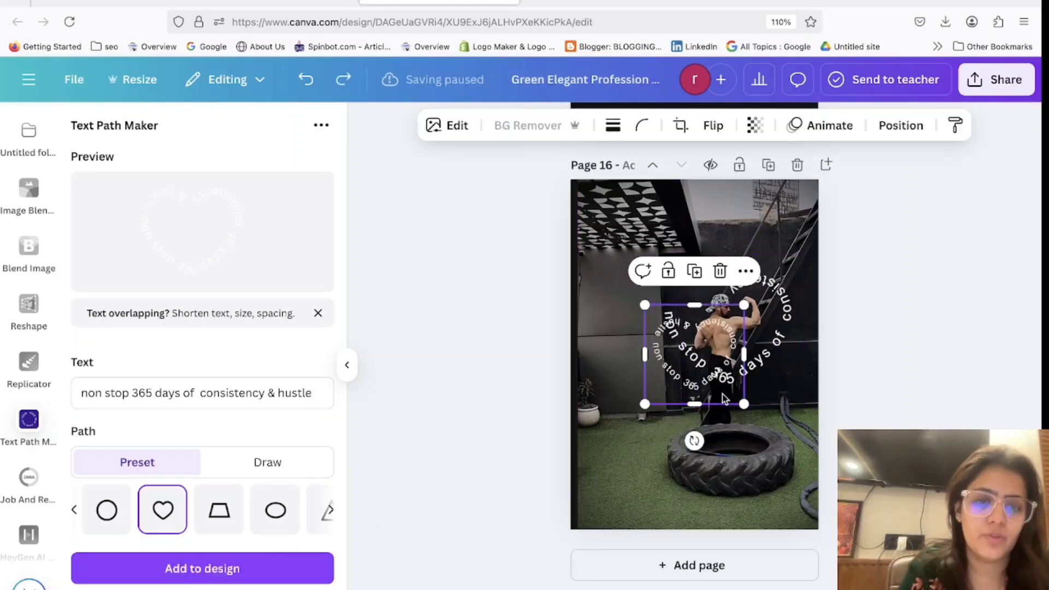
# Step: Move the older heart text to the photo's lower-right corner and place the enlarged "& hustle" heart text around the man
pyautogui.moveTo(686, 383); pyautogui.dragTo(619, 400)
pyautogui.moveTo(727, 355); pyautogui.dragTo(820, 514)
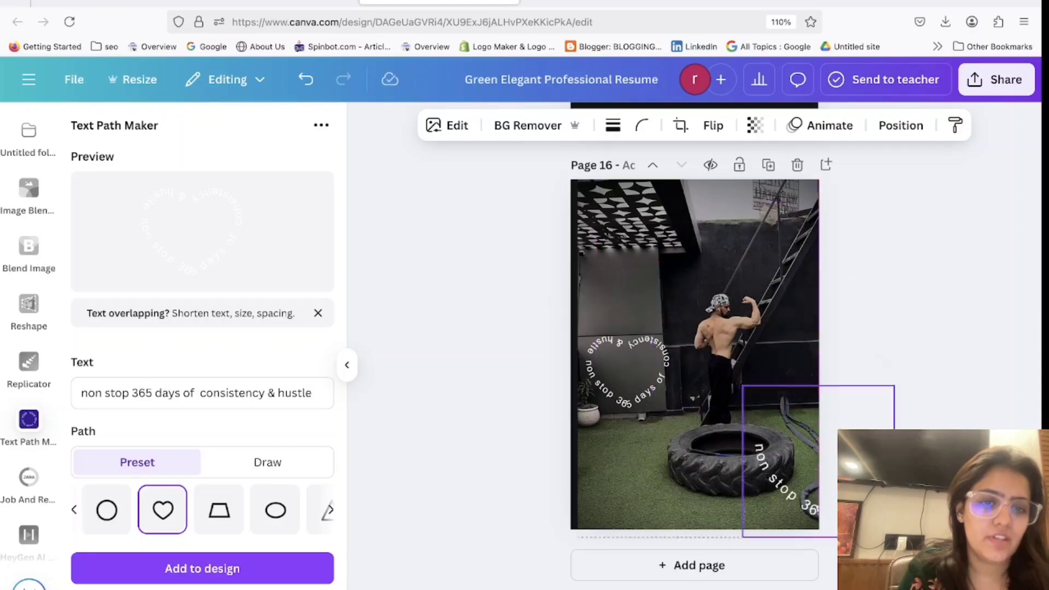
pyautogui.click(656, 405)
pyautogui.moveTo(677, 422); pyautogui.dragTo(746, 350)
pyautogui.click(869, 370)
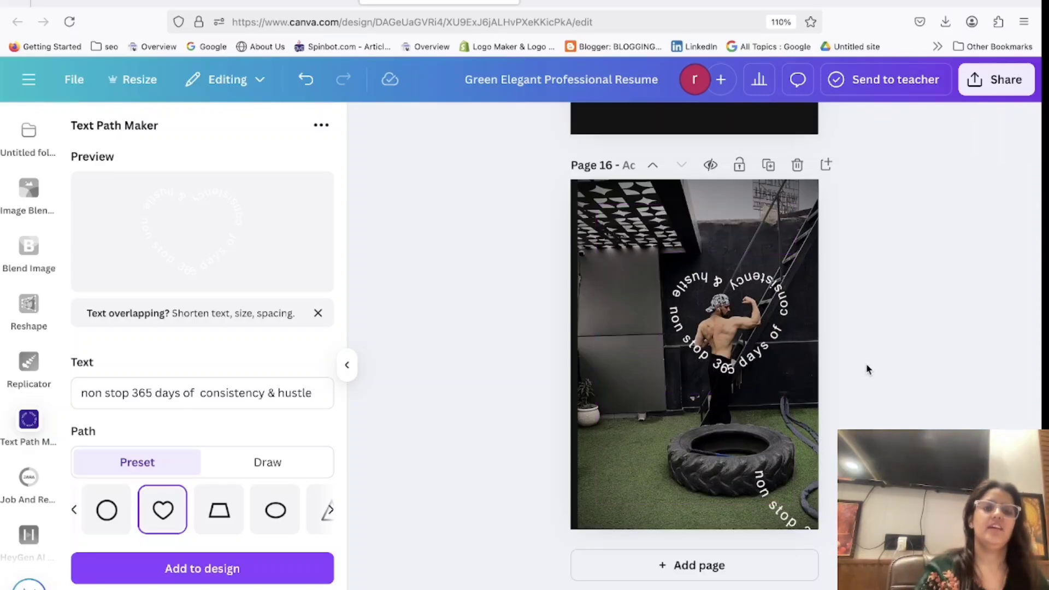
pyautogui.moveTo(787, 329); pyautogui.dragTo(786, 324)
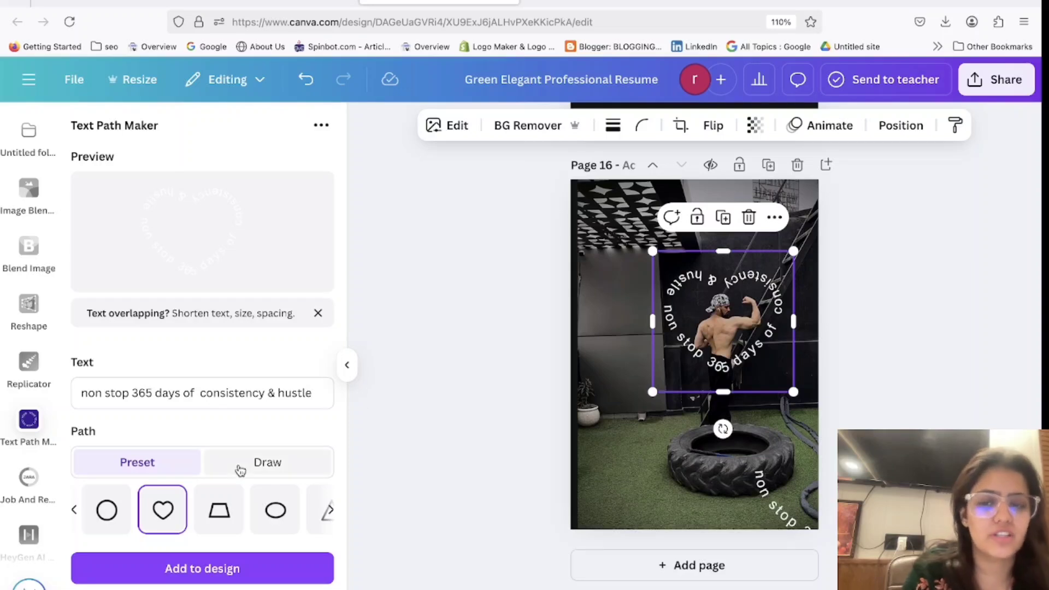
# Step: Replace the heart text around the man with an enlarged version made at text size 12
pyautogui.scroll(-4, 240, 471)
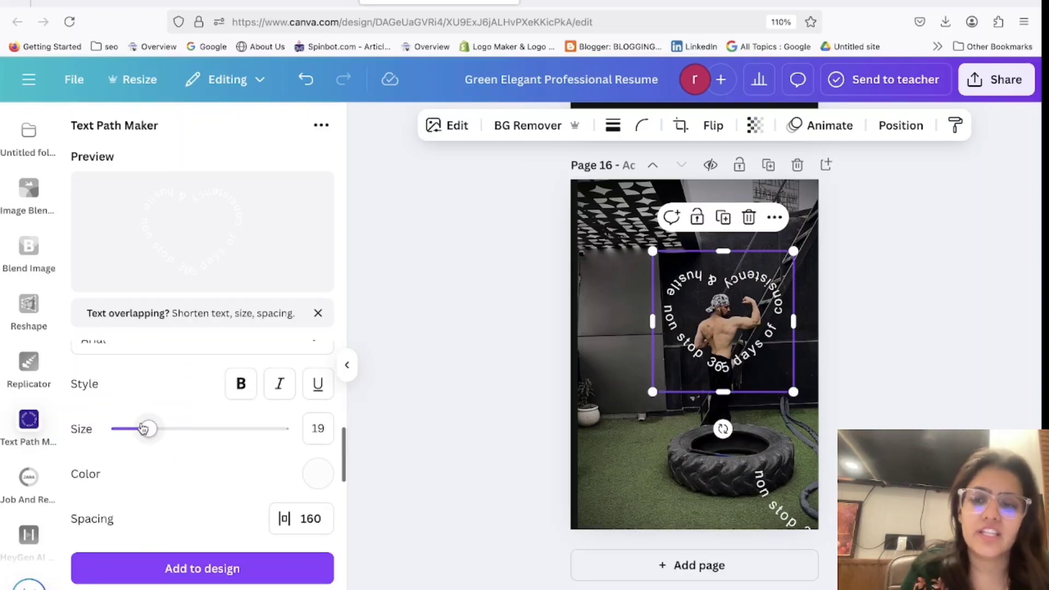
pyautogui.click(202, 569)
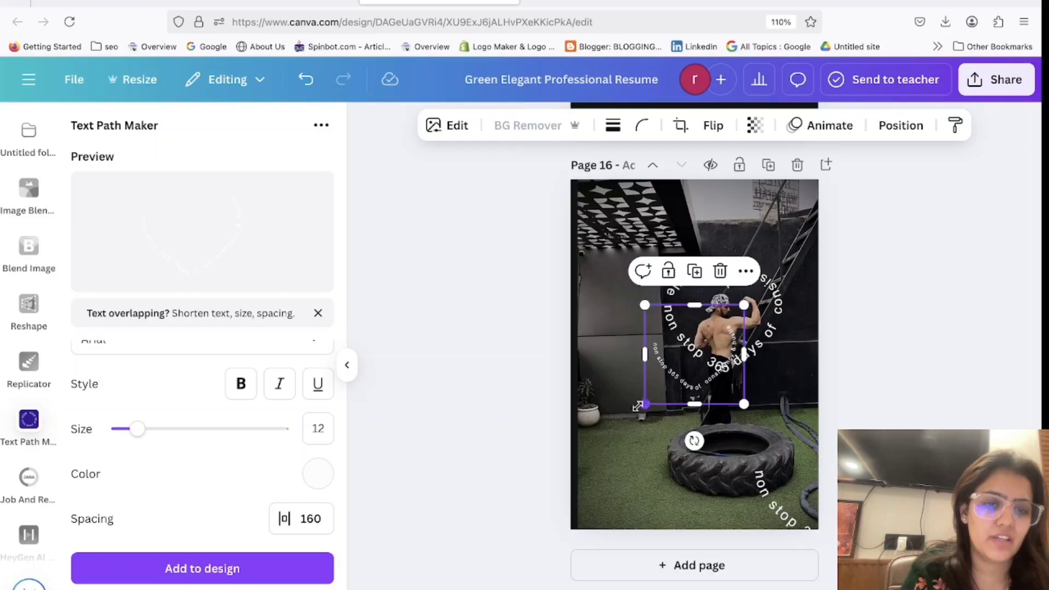
pyautogui.moveTo(638, 406); pyautogui.dragTo(574, 470)
pyautogui.moveTo(639, 442); pyautogui.dragTo(711, 303)
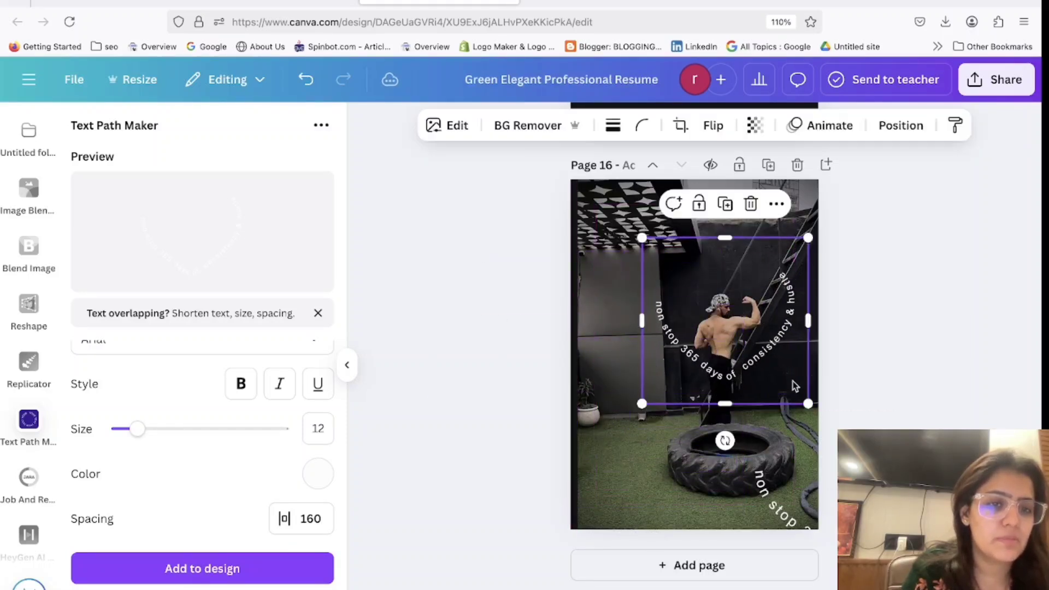
# Step: Shrink the size 12 heart text and recentre it around the man's upper body
pyautogui.moveTo(808, 404); pyautogui.dragTo(761, 356)
pyautogui.moveTo(712, 310); pyautogui.dragTo(739, 335)
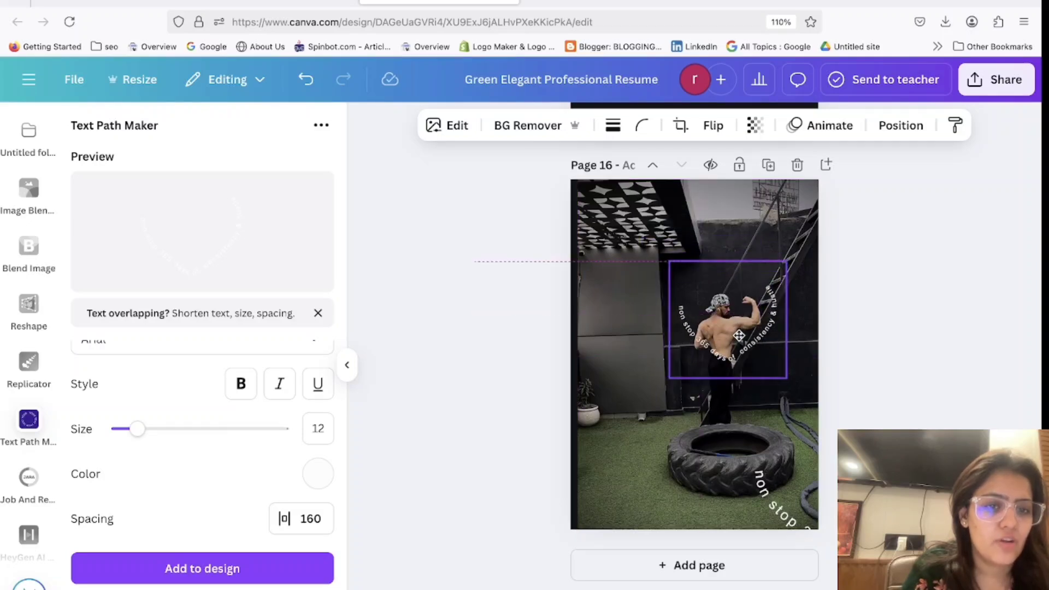
pyautogui.click(837, 413)
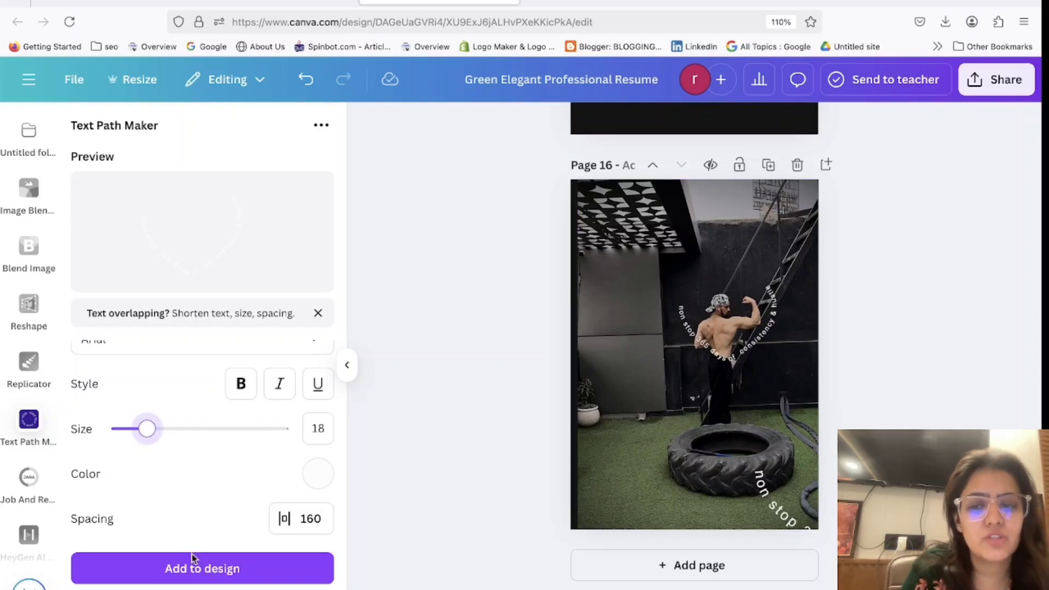
# Step: Replace the heart text with a version at text size 18, slightly enlarged and positioned around the man's upper body
pyautogui.click(246, 568)
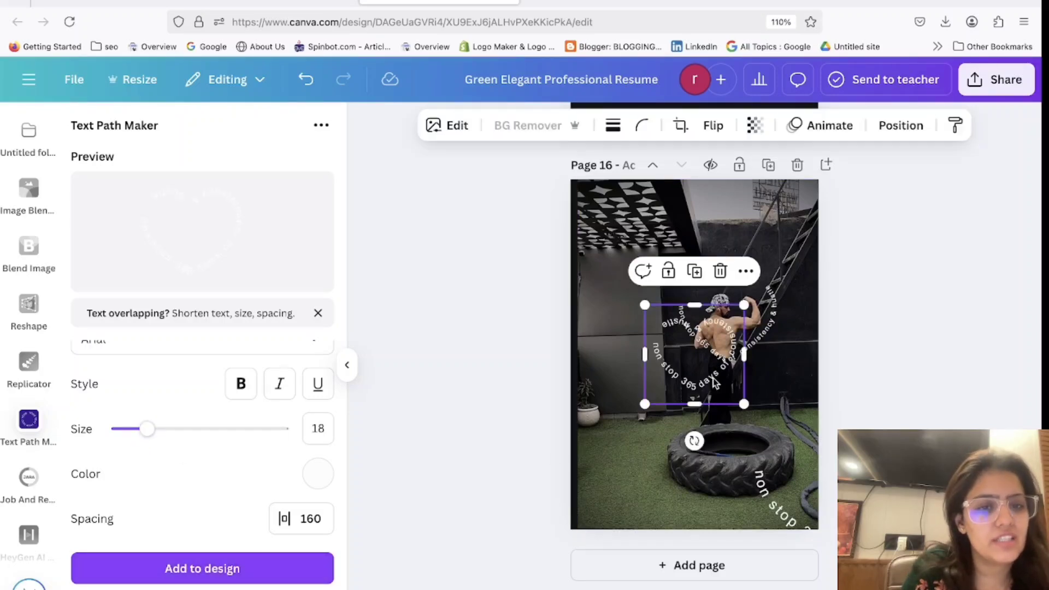
pyautogui.moveTo(714, 383); pyautogui.dragTo(746, 319)
pyautogui.moveTo(676, 374); pyautogui.dragTo(666, 382)
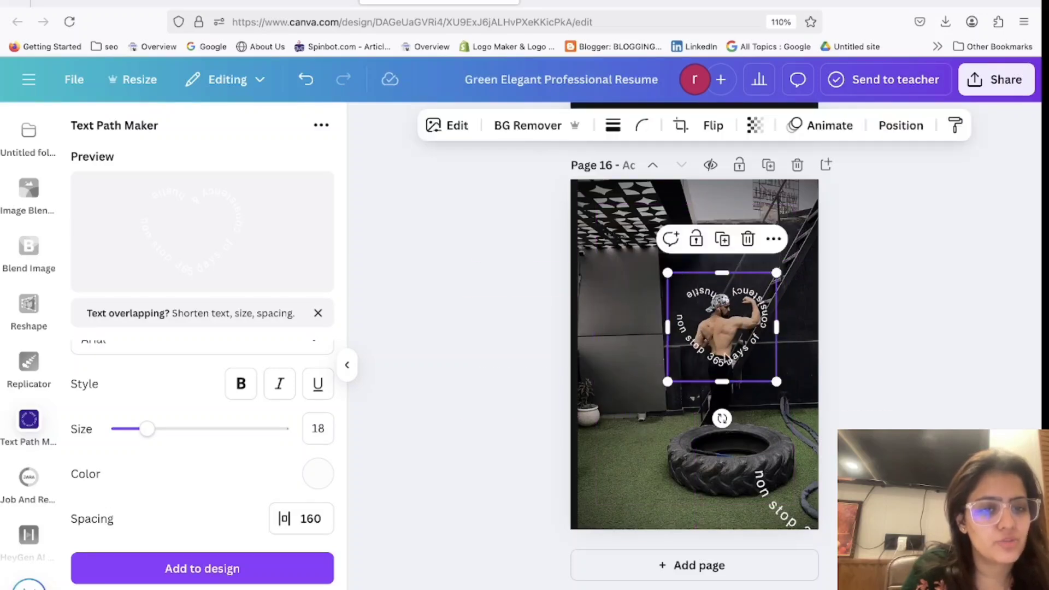
pyautogui.moveTo(735, 355); pyautogui.dragTo(739, 347)
# Step: Delete the leftover heart text fragment at the photo's lower-right corner
pyautogui.press('Escape')
pyautogui.click(770, 522)
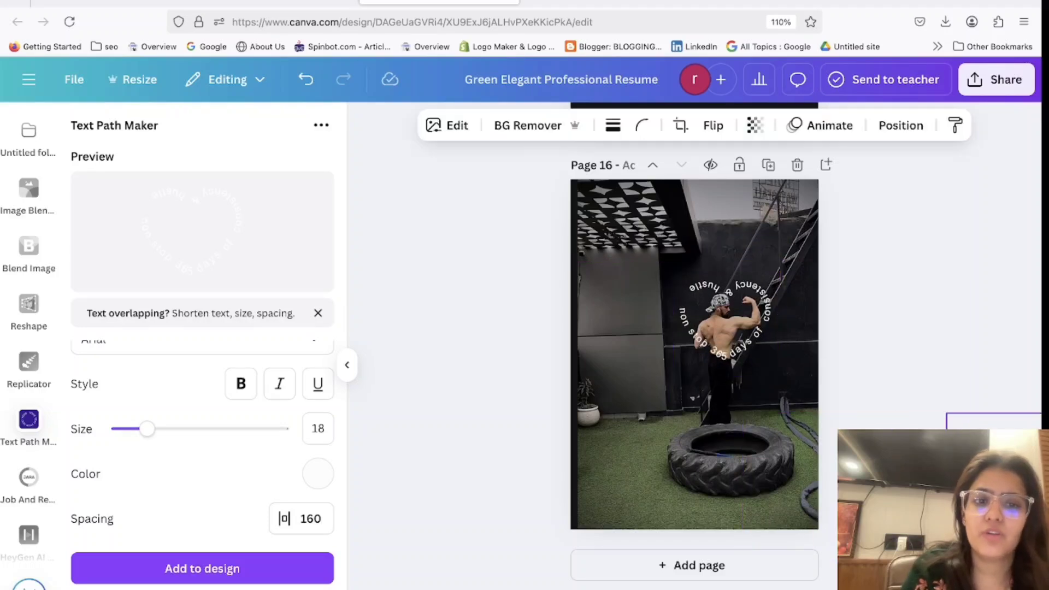
pyautogui.press('Delete')
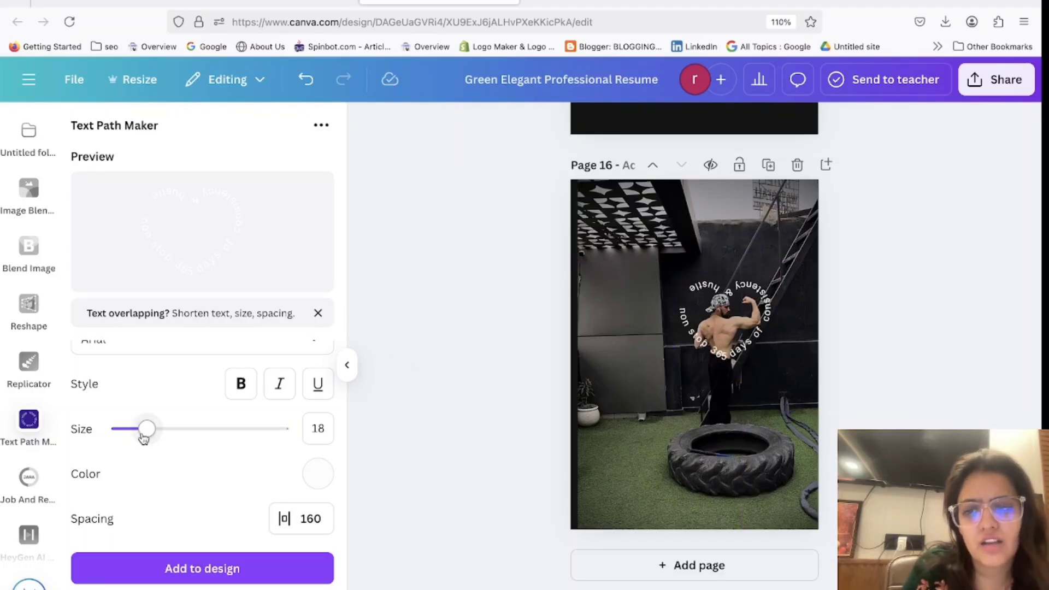
# Step: Add a trial heart text, move it toward the photo's lower left, and add another at size 20 with horizontal spacing 120
pyautogui.click(199, 569)
pyautogui.moveTo(666, 383); pyautogui.dragTo(633, 423)
pyautogui.click(312, 519)
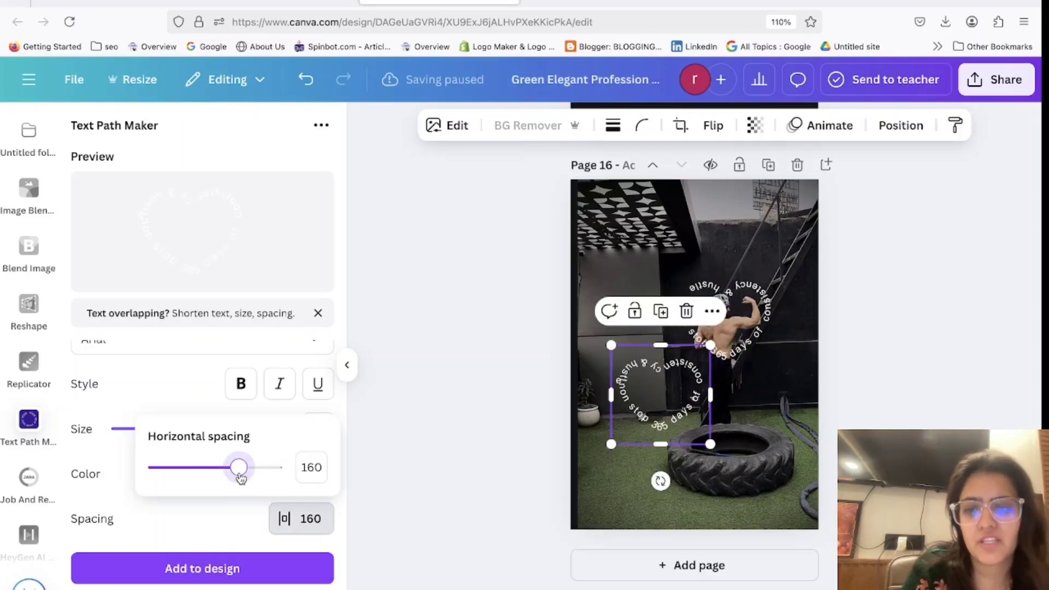
pyautogui.moveTo(236, 475); pyautogui.dragTo(234, 475)
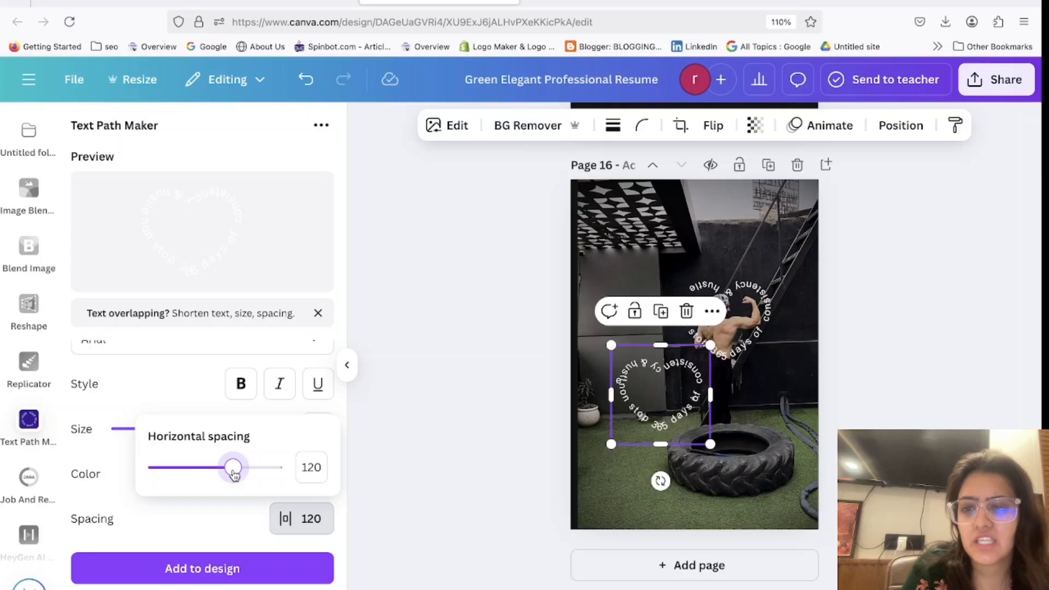
pyautogui.click(253, 572)
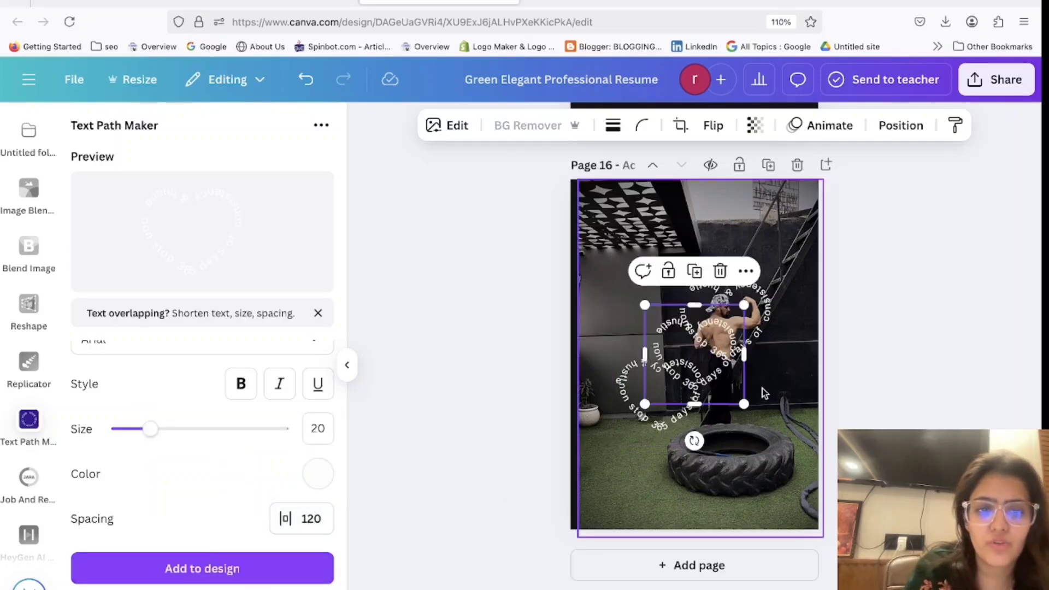
# Step: Move the newest heart text toward the photo's lower right and delete the two older heart texts
pyautogui.moveTo(727, 377); pyautogui.dragTo(792, 438)
pyautogui.click(615, 407)
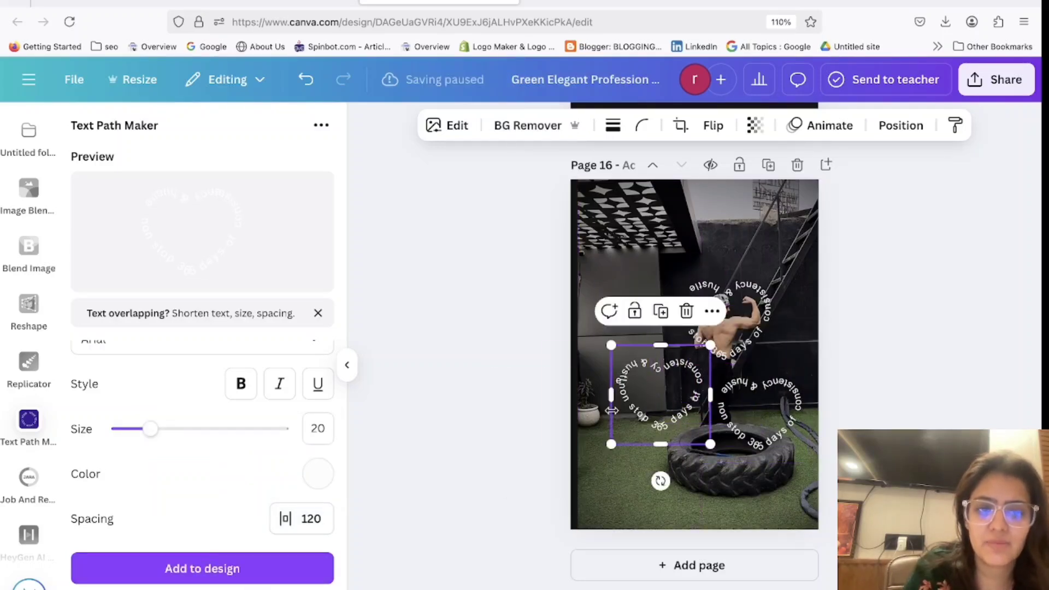
pyautogui.press('Delete')
pyautogui.click(754, 415)
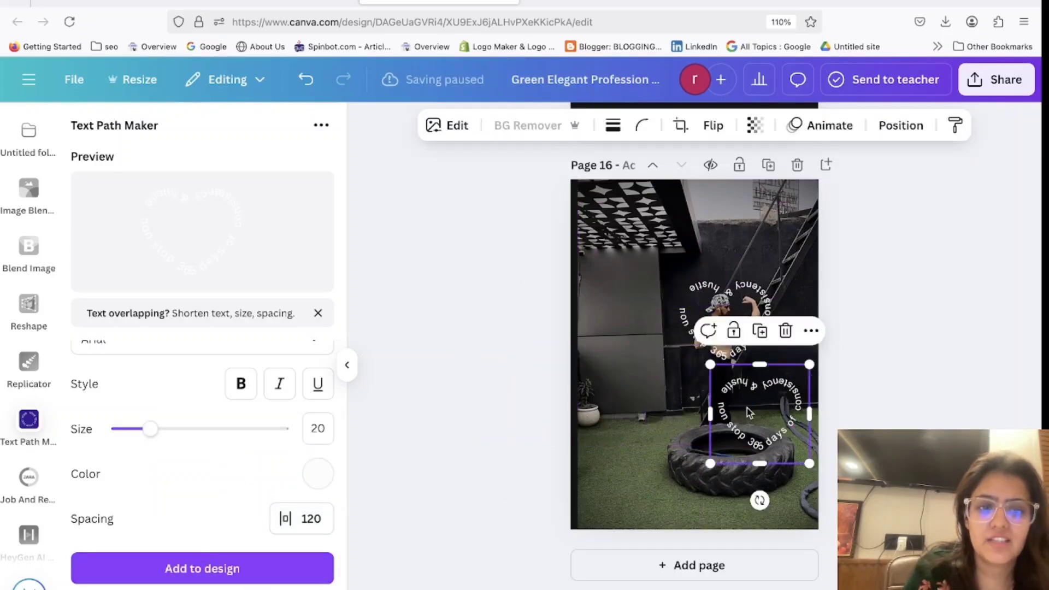
pyautogui.click(682, 284)
pyautogui.press('Delete')
# Step: Enlarge the remaining heart text and centre it around the man's upper body
pyautogui.click(705, 388)
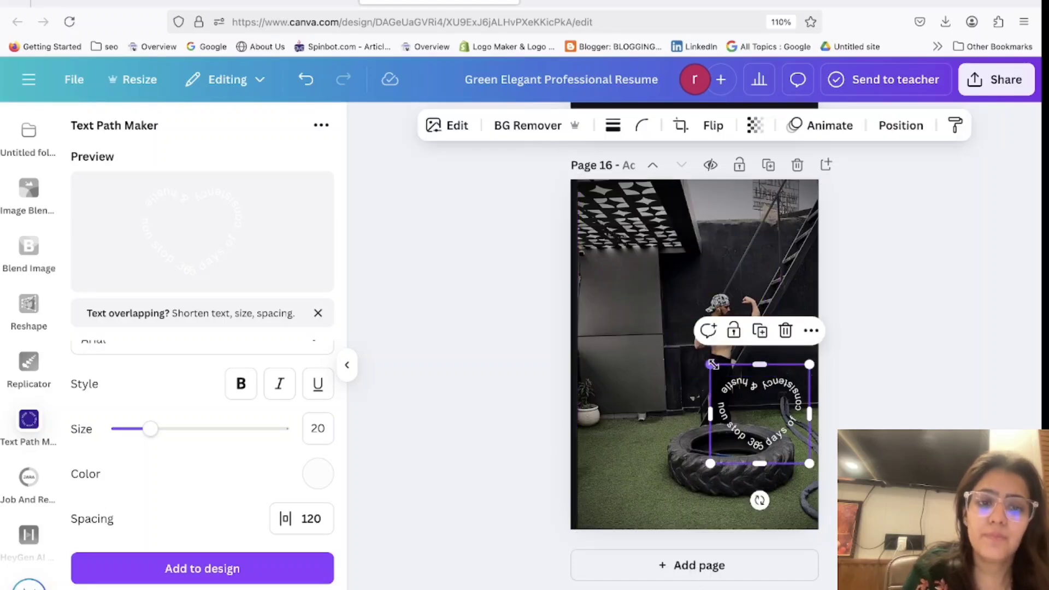
pyautogui.moveTo(710, 365); pyautogui.dragTo(663, 316)
pyautogui.moveTo(704, 390); pyautogui.dragTo(690, 329)
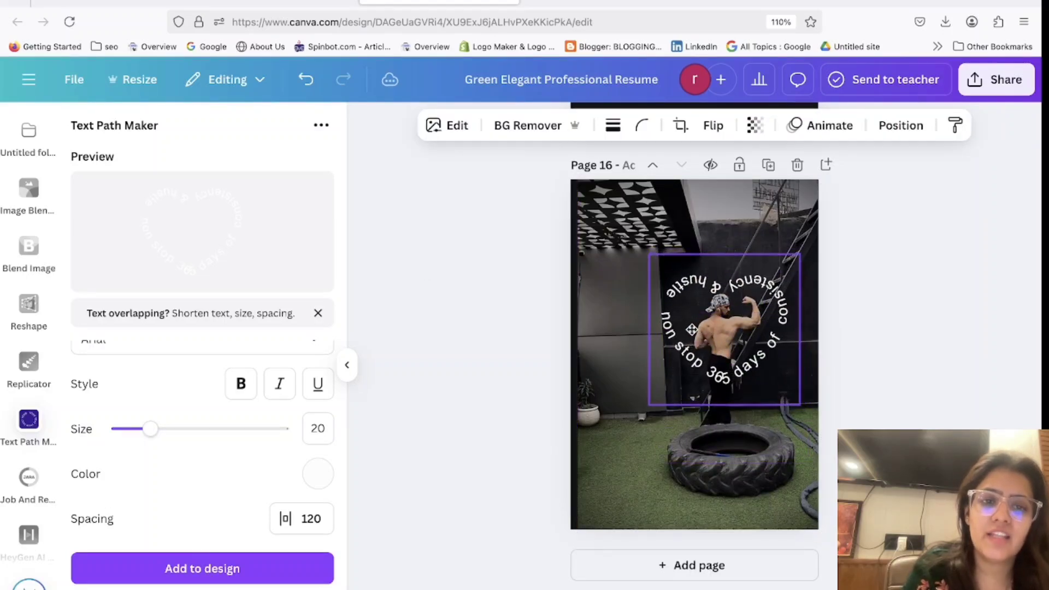
# Step: Try a size 20 heart text with horizontal spacing 100, enlarge it over the photo's lower left, and delete it
pyautogui.click(300, 519)
pyautogui.moveTo(235, 470); pyautogui.dragTo(231, 474)
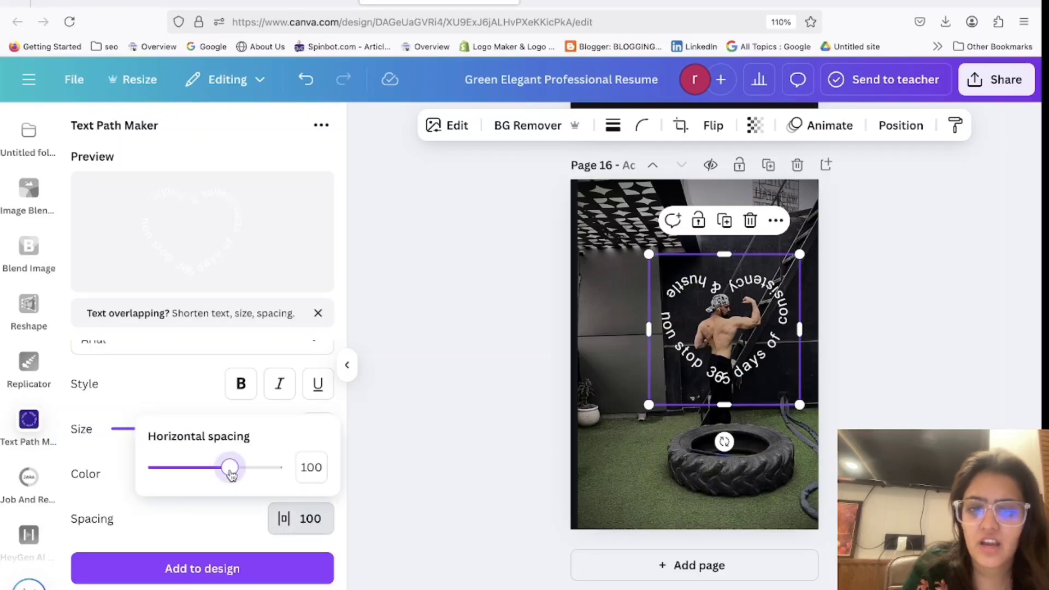
pyautogui.click(235, 571)
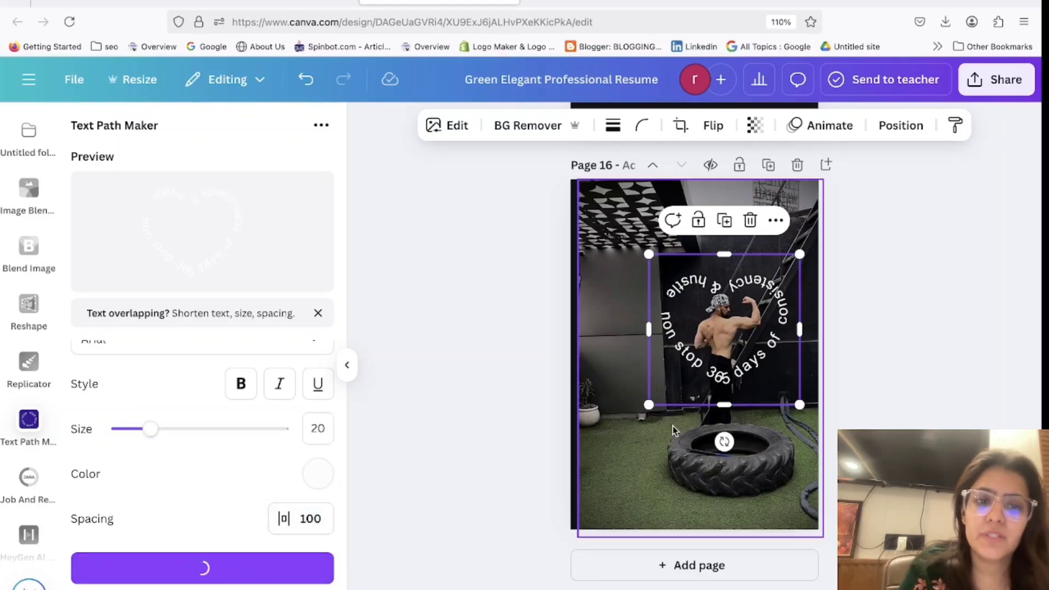
pyautogui.moveTo(656, 410); pyautogui.dragTo(640, 385)
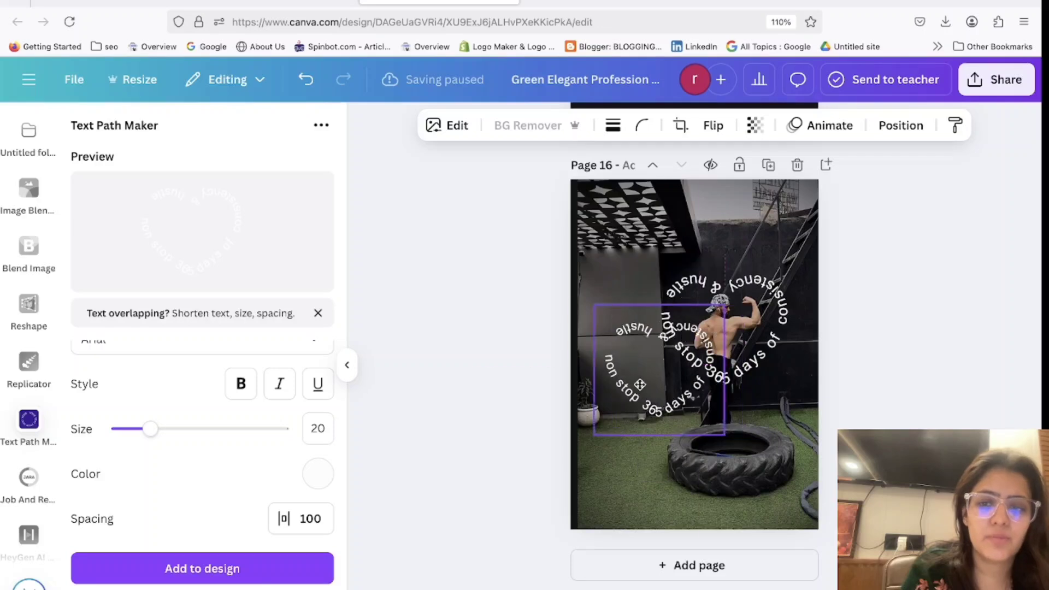
pyautogui.press('Delete')
# Step: Try a size 20 heart text with horizontal spacing 140, enlarge it, and delete it
pyautogui.click(300, 519)
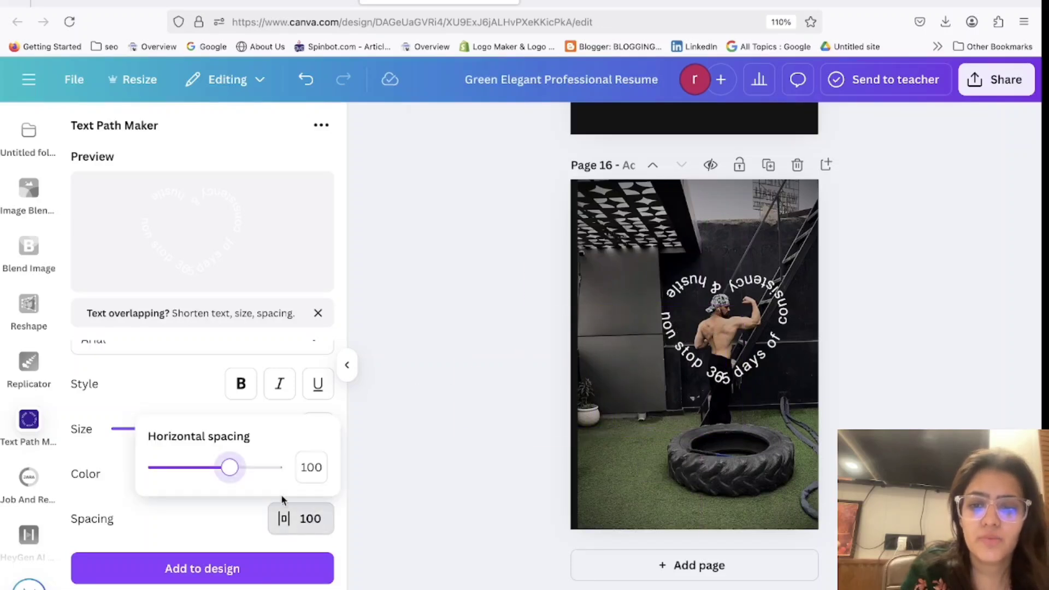
pyautogui.moveTo(229, 467); pyautogui.dragTo(242, 470)
pyautogui.click(241, 569)
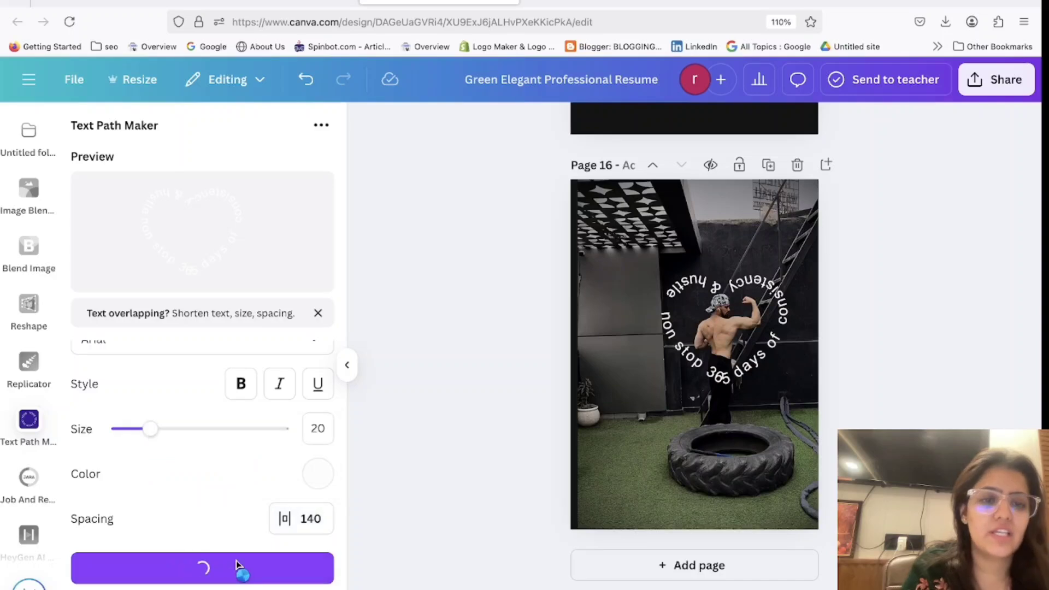
pyautogui.moveTo(650, 403); pyautogui.dragTo(579, 471)
pyautogui.press('Delete')
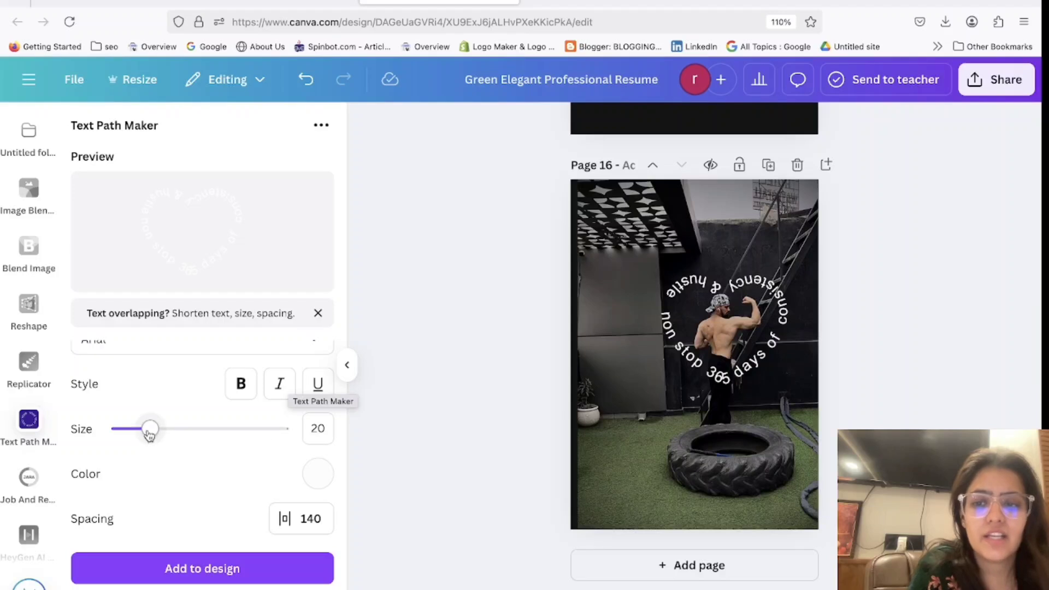
# Step: Try a heart text at size 18 with horizontal spacing 140 and discard it
pyautogui.moveTo(150, 428); pyautogui.dragTo(148, 432)
pyautogui.click(192, 570)
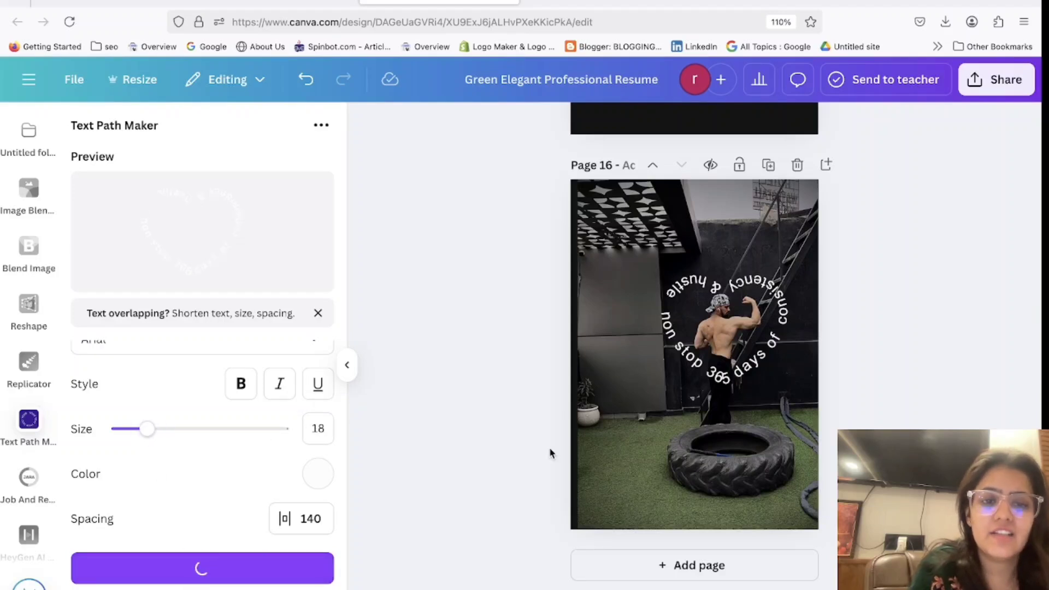
pyautogui.moveTo(689, 372); pyautogui.dragTo(275, 409)
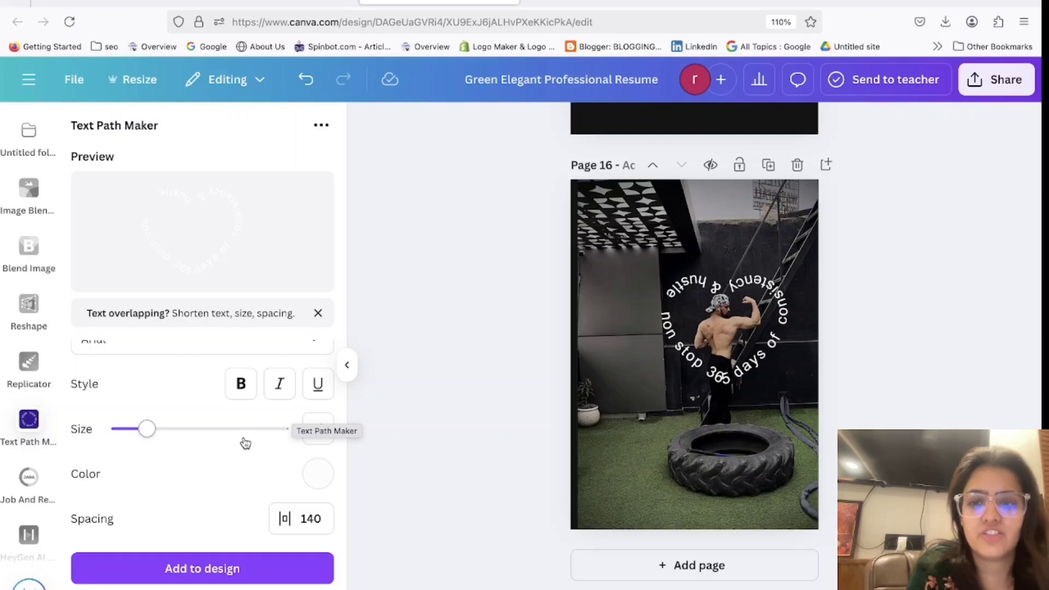
pyautogui.hotkey('ctrl', 'z')
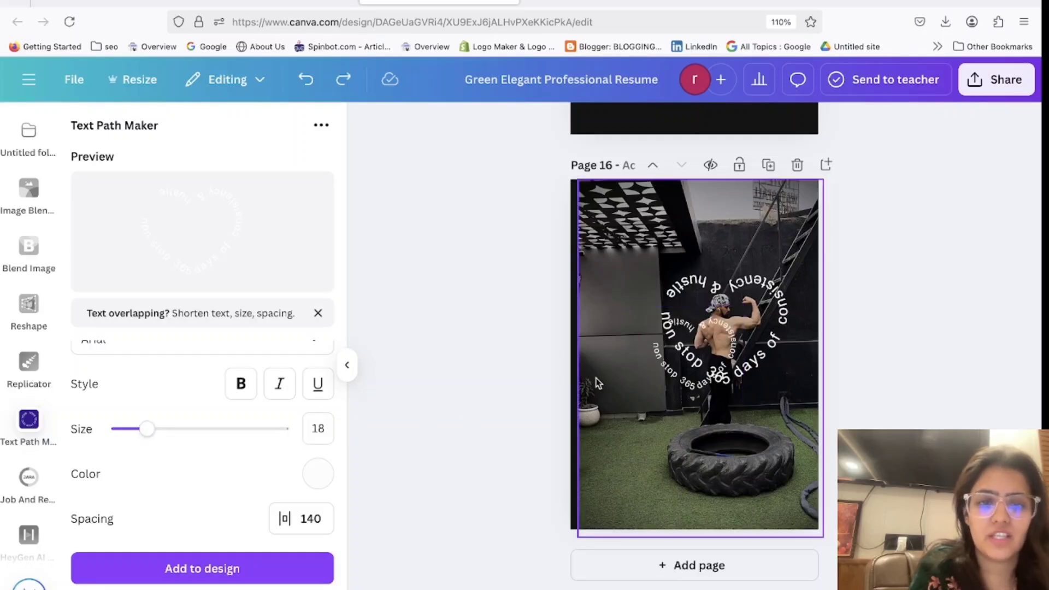
pyautogui.hotkey('ctrl', 'z')
pyautogui.hotkey('ctrl', 'shift', 'z')
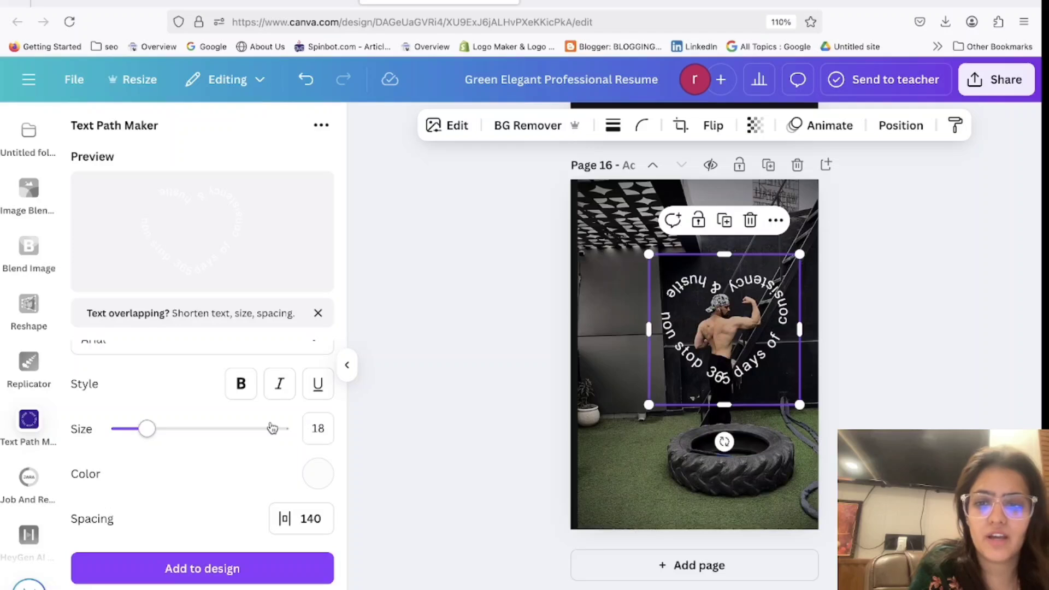
# Step: Try a heart text in Times New Roman, enlarge it toward the photo's lower left, and delete it
pyautogui.scroll(3, 272, 427)
pyautogui.scroll(-2, 272, 459)
pyautogui.scroll(1, 272, 461)
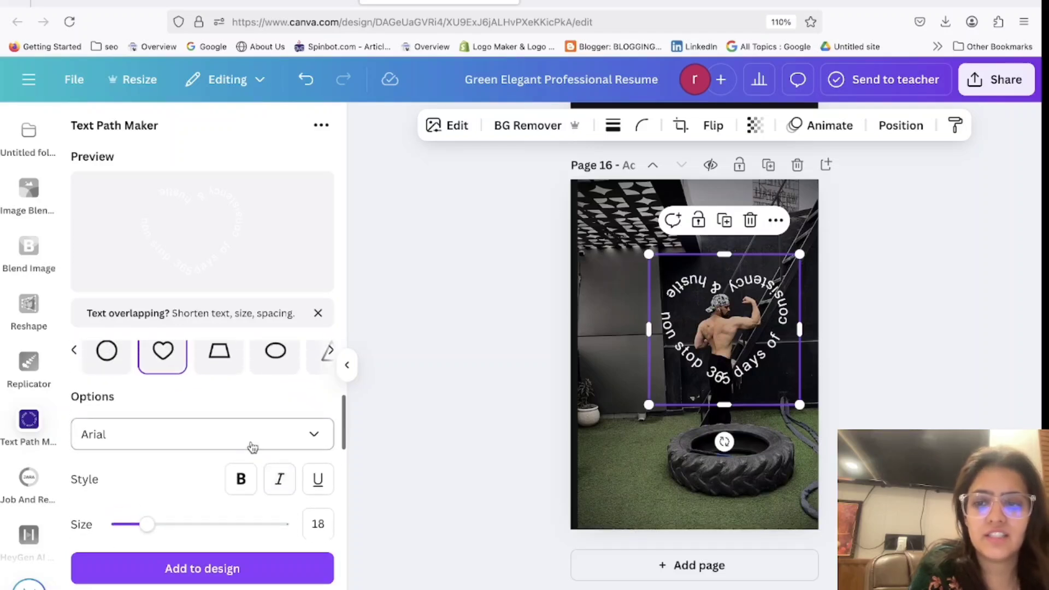
pyautogui.click(250, 437)
pyautogui.click(193, 332)
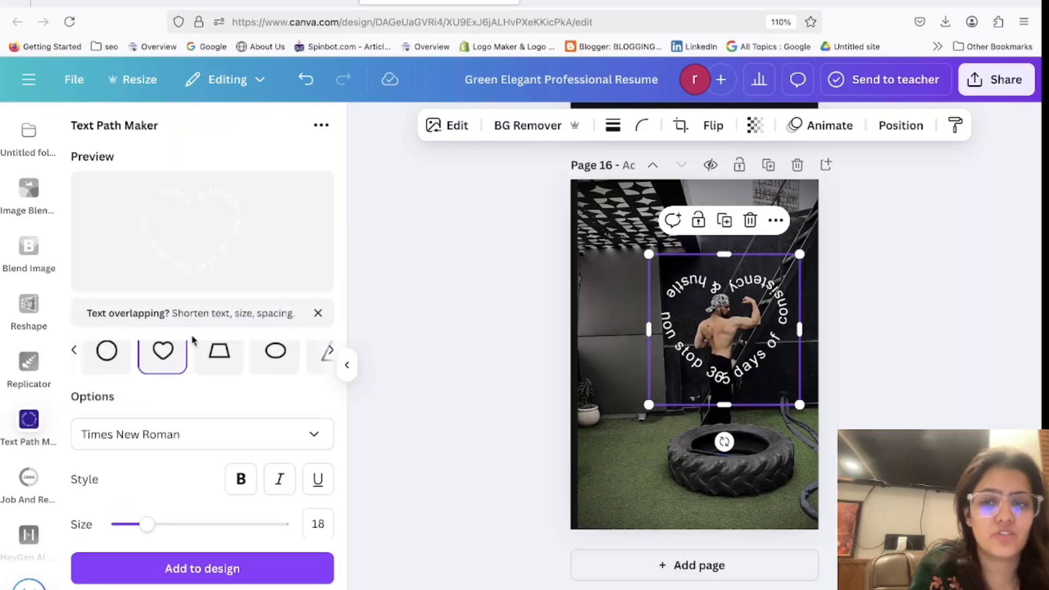
pyautogui.click(204, 569)
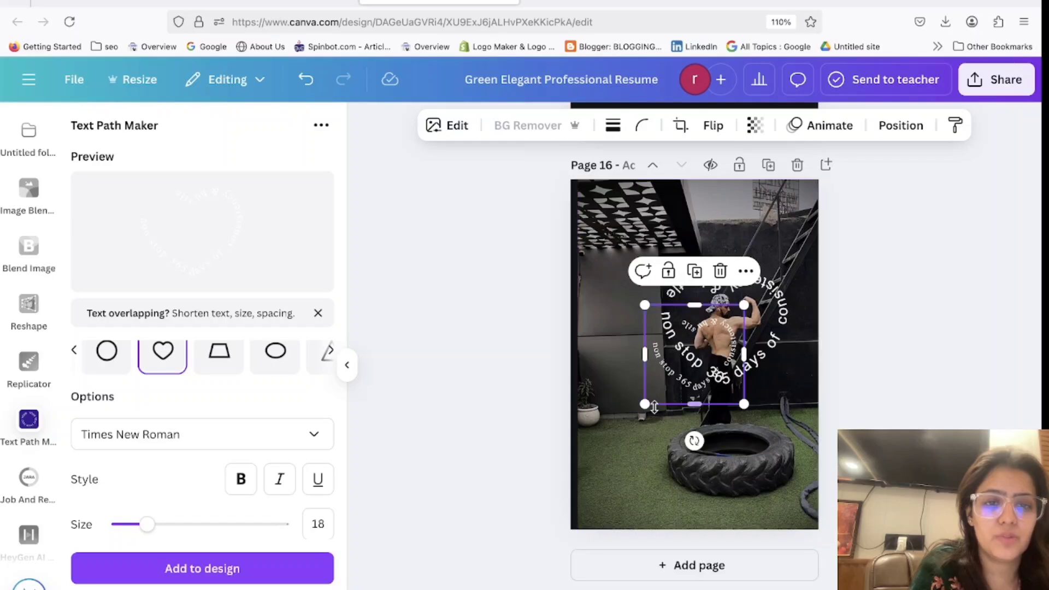
pyautogui.moveTo(645, 405); pyautogui.dragTo(574, 491)
pyautogui.moveTo(611, 437); pyautogui.dragTo(582, 491)
pyautogui.press('Delete')
# Step: Try a heart text in Courier New at size 21, enlarge it, and undo its addition
pyautogui.click(220, 441)
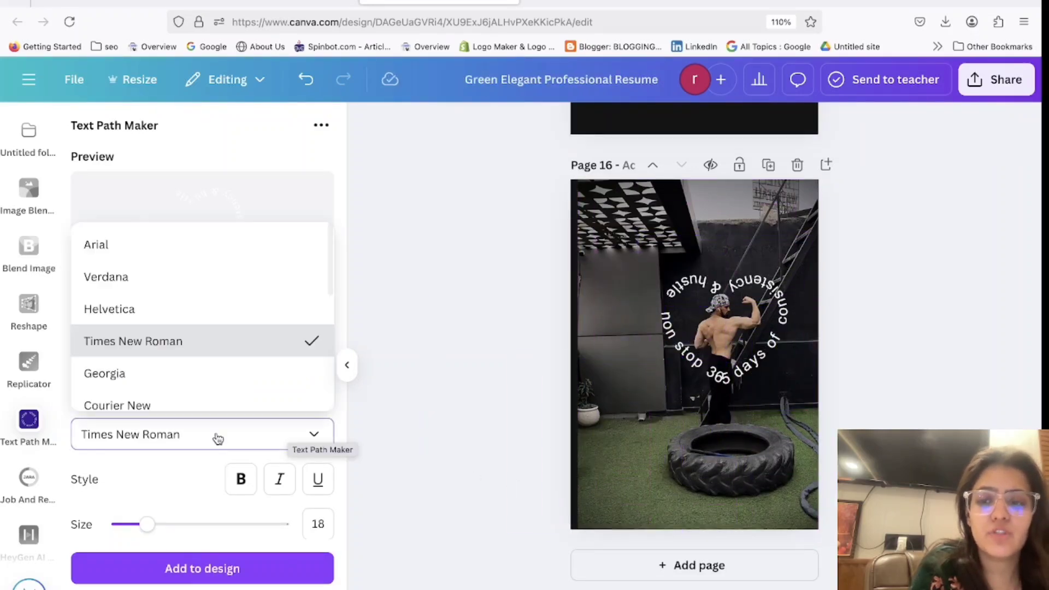
pyautogui.scroll(-1, 202, 375)
pyautogui.click(202, 399)
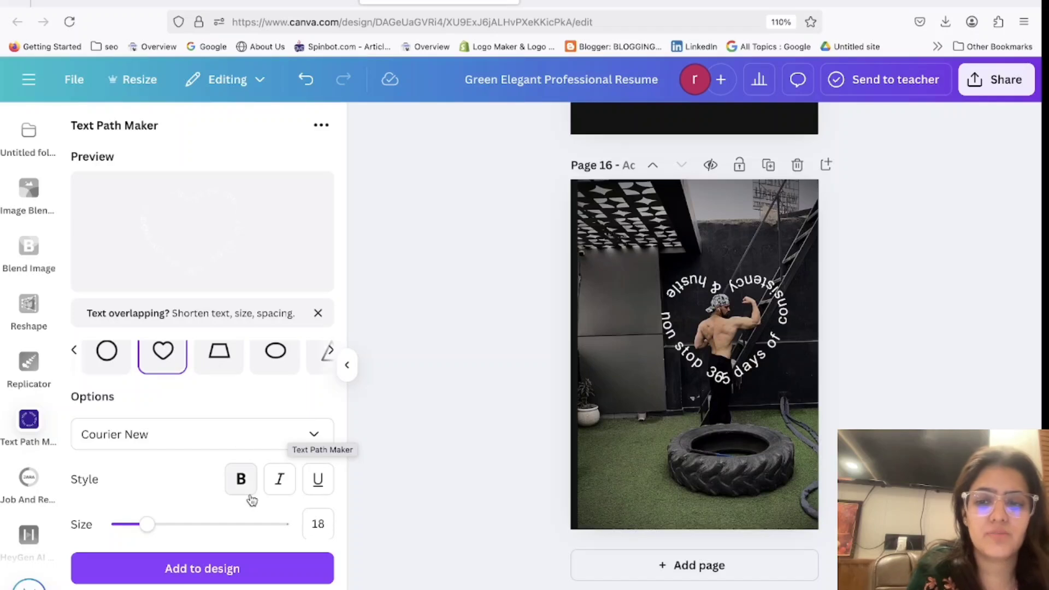
pyautogui.scroll(-1, 278, 519)
pyautogui.moveTo(153, 507); pyautogui.dragTo(159, 506)
pyautogui.click(168, 569)
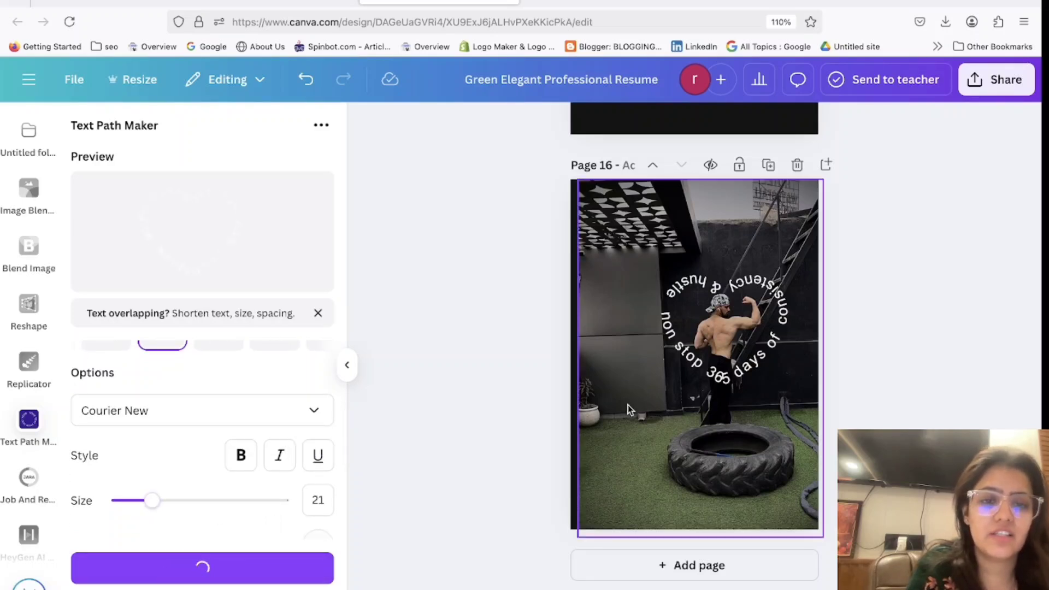
pyautogui.moveTo(647, 441); pyautogui.dragTo(543, 503)
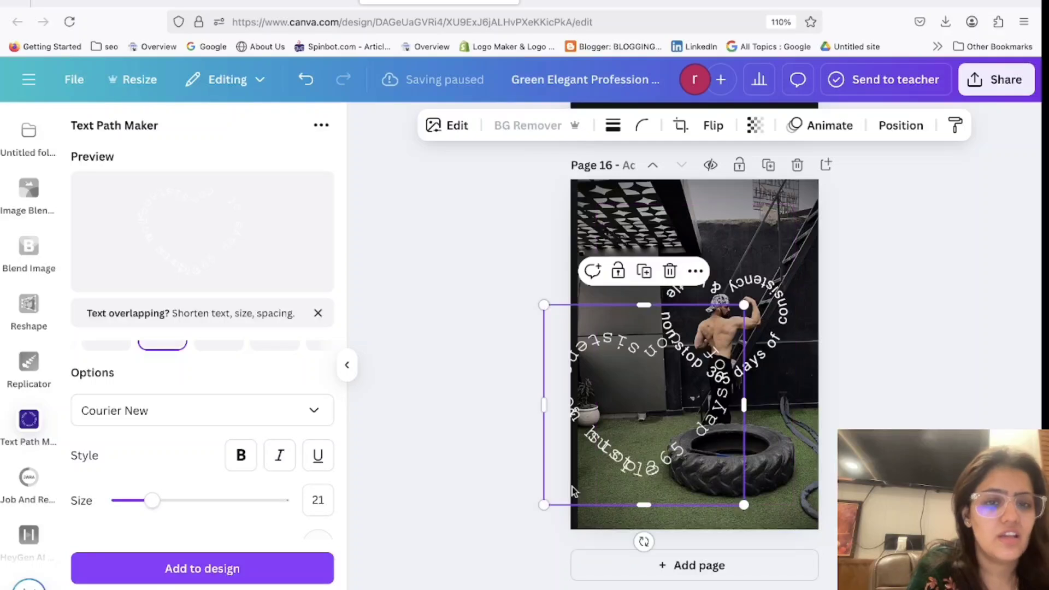
pyautogui.hotkey('ctrl', 'z')
# Step: Move the remaining heart text slightly upward around the man's upper body and deselect it
pyautogui.click(696, 331)
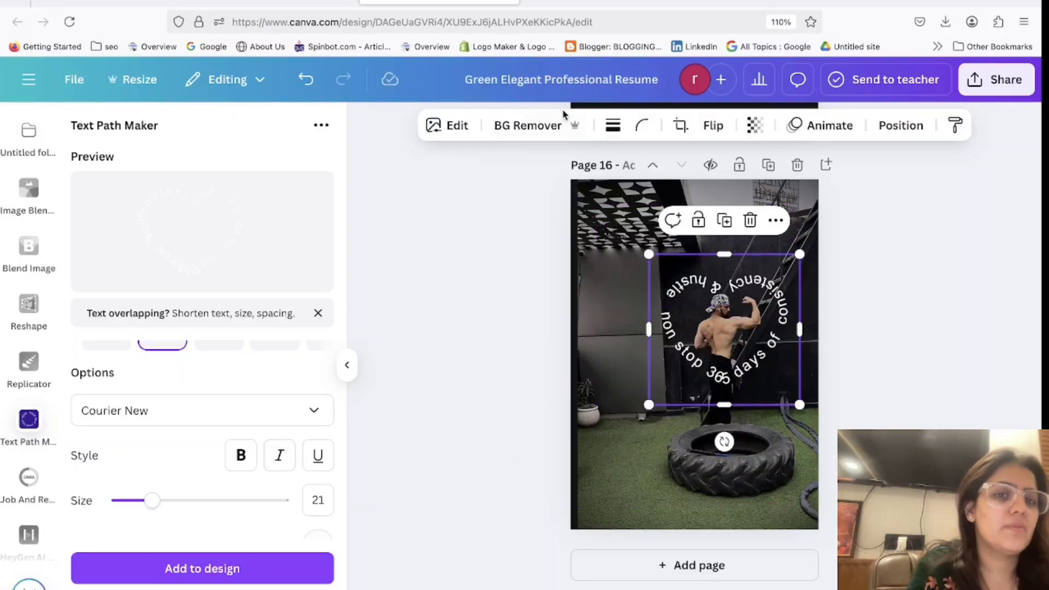
pyautogui.click(841, 274)
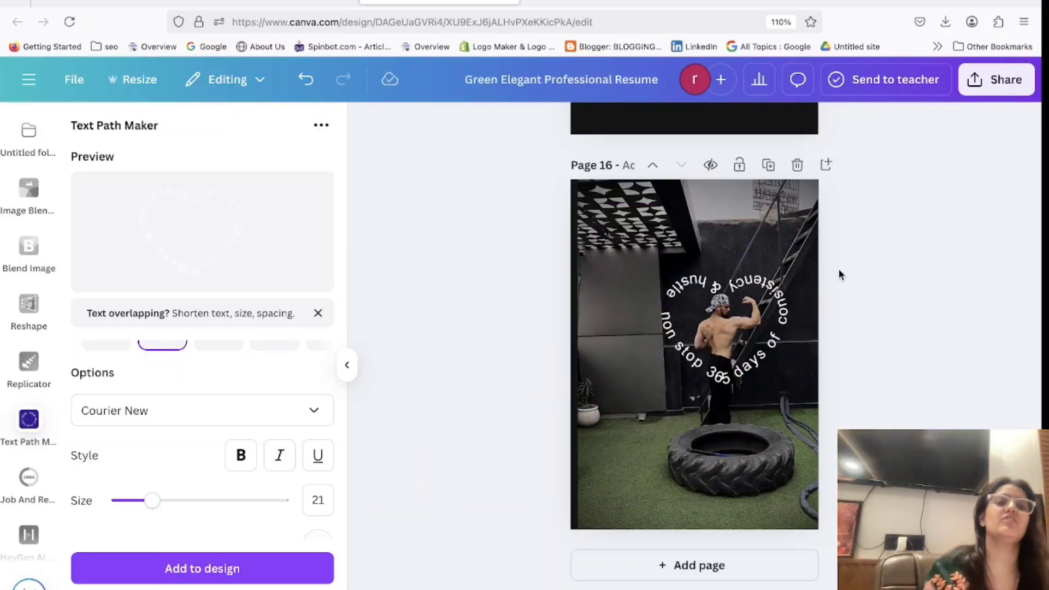
pyautogui.click(760, 298)
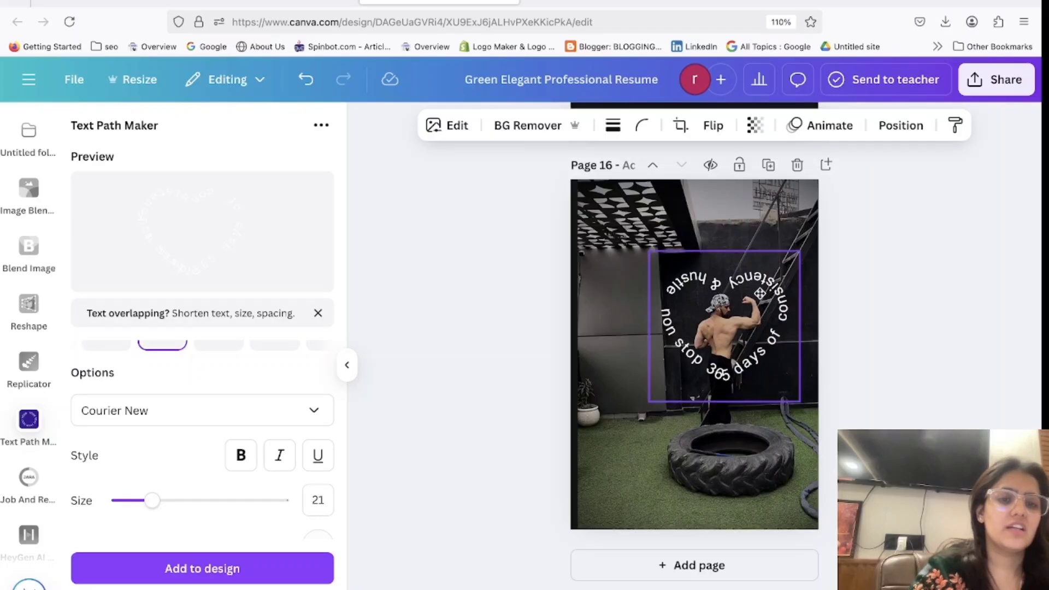
pyautogui.moveTo(760, 298); pyautogui.dragTo(759, 290)
pyautogui.click(375, 206)
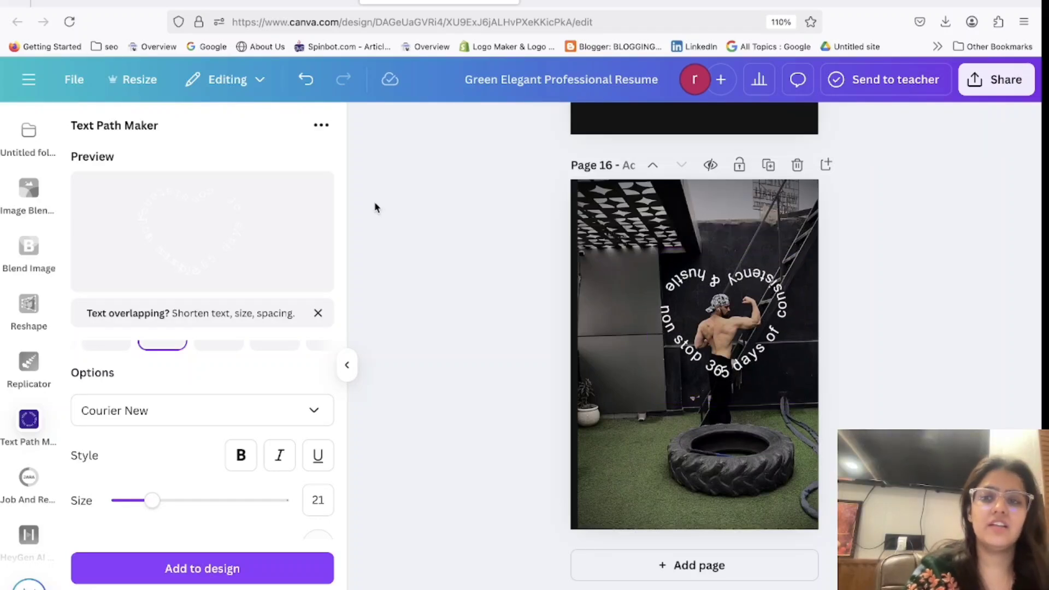
# Step: Select the gym photo and browse the available apps
pyautogui.click(679, 497)
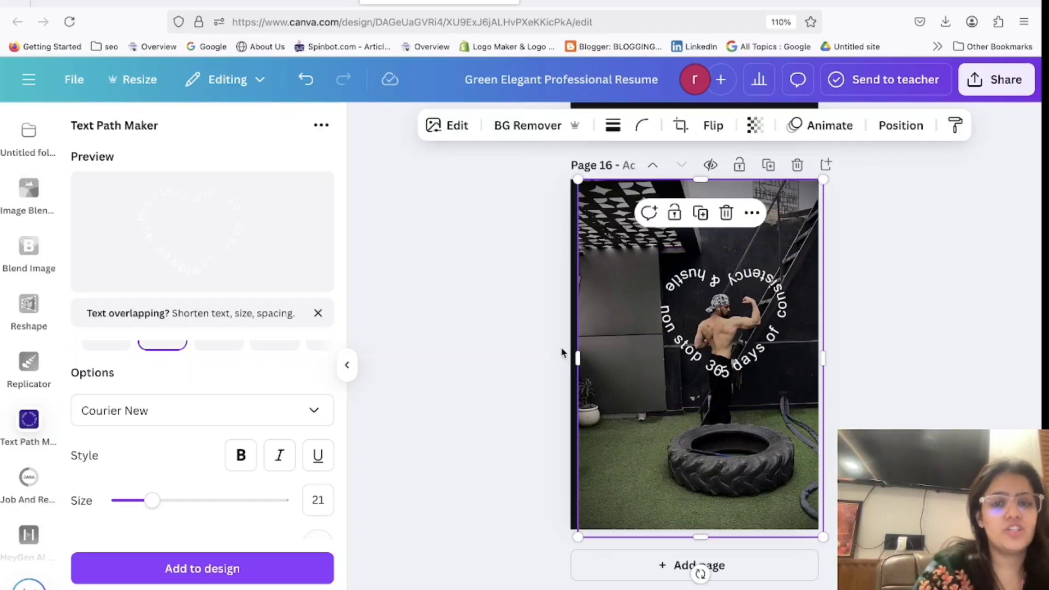
pyautogui.scroll(-10, 27, 262)
pyautogui.scroll(3, 27, 273)
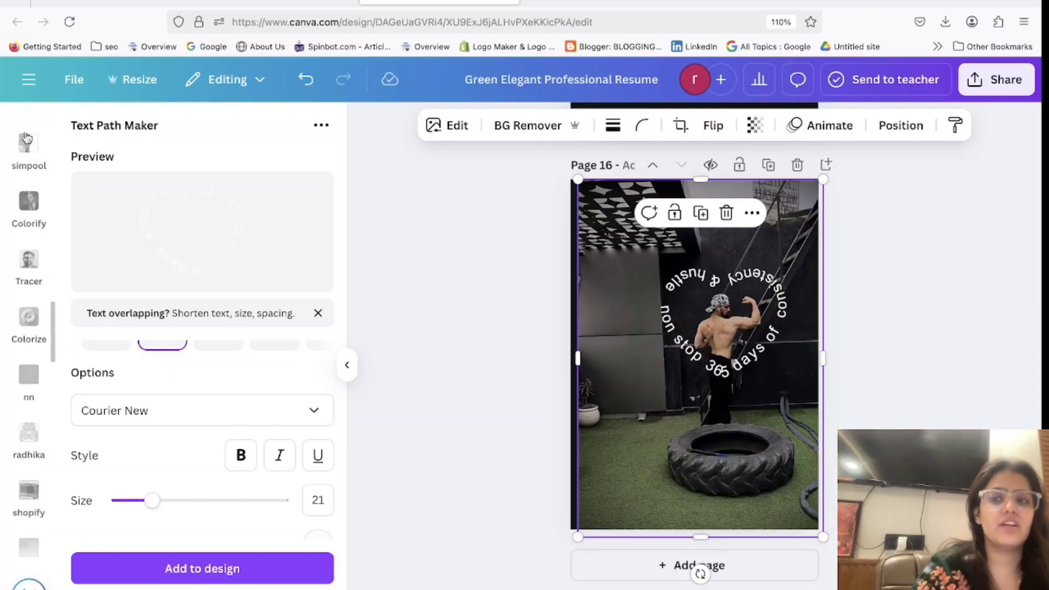